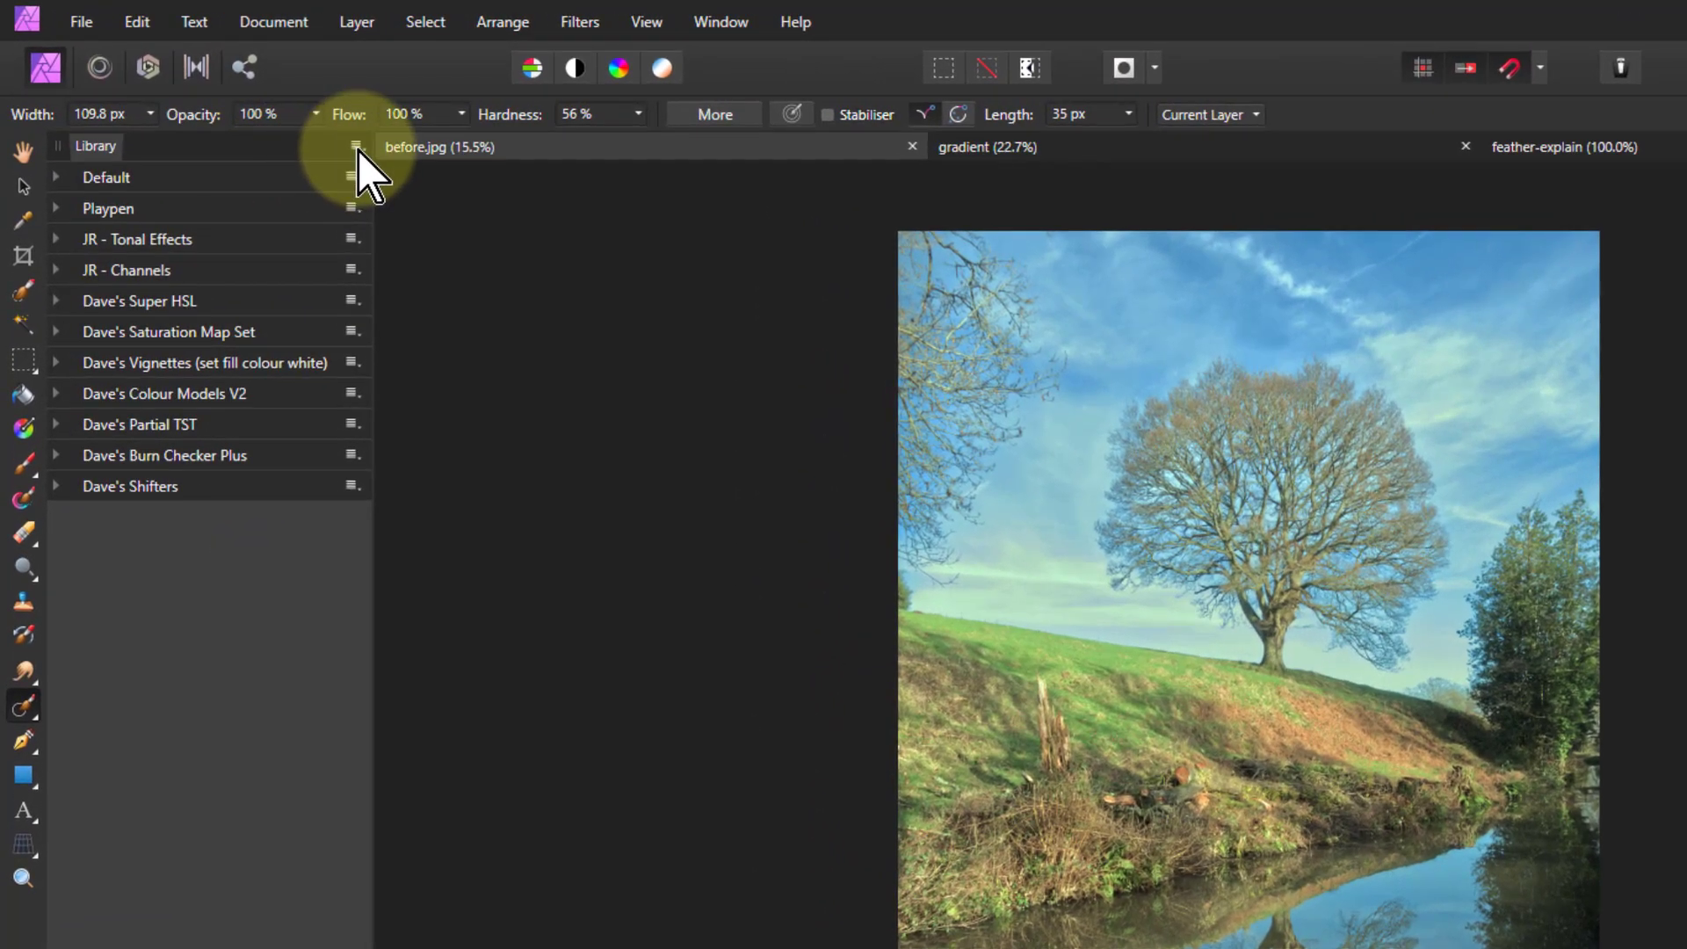
Import Dave's Zone System.afmacros into the macro Library
click(356, 146)
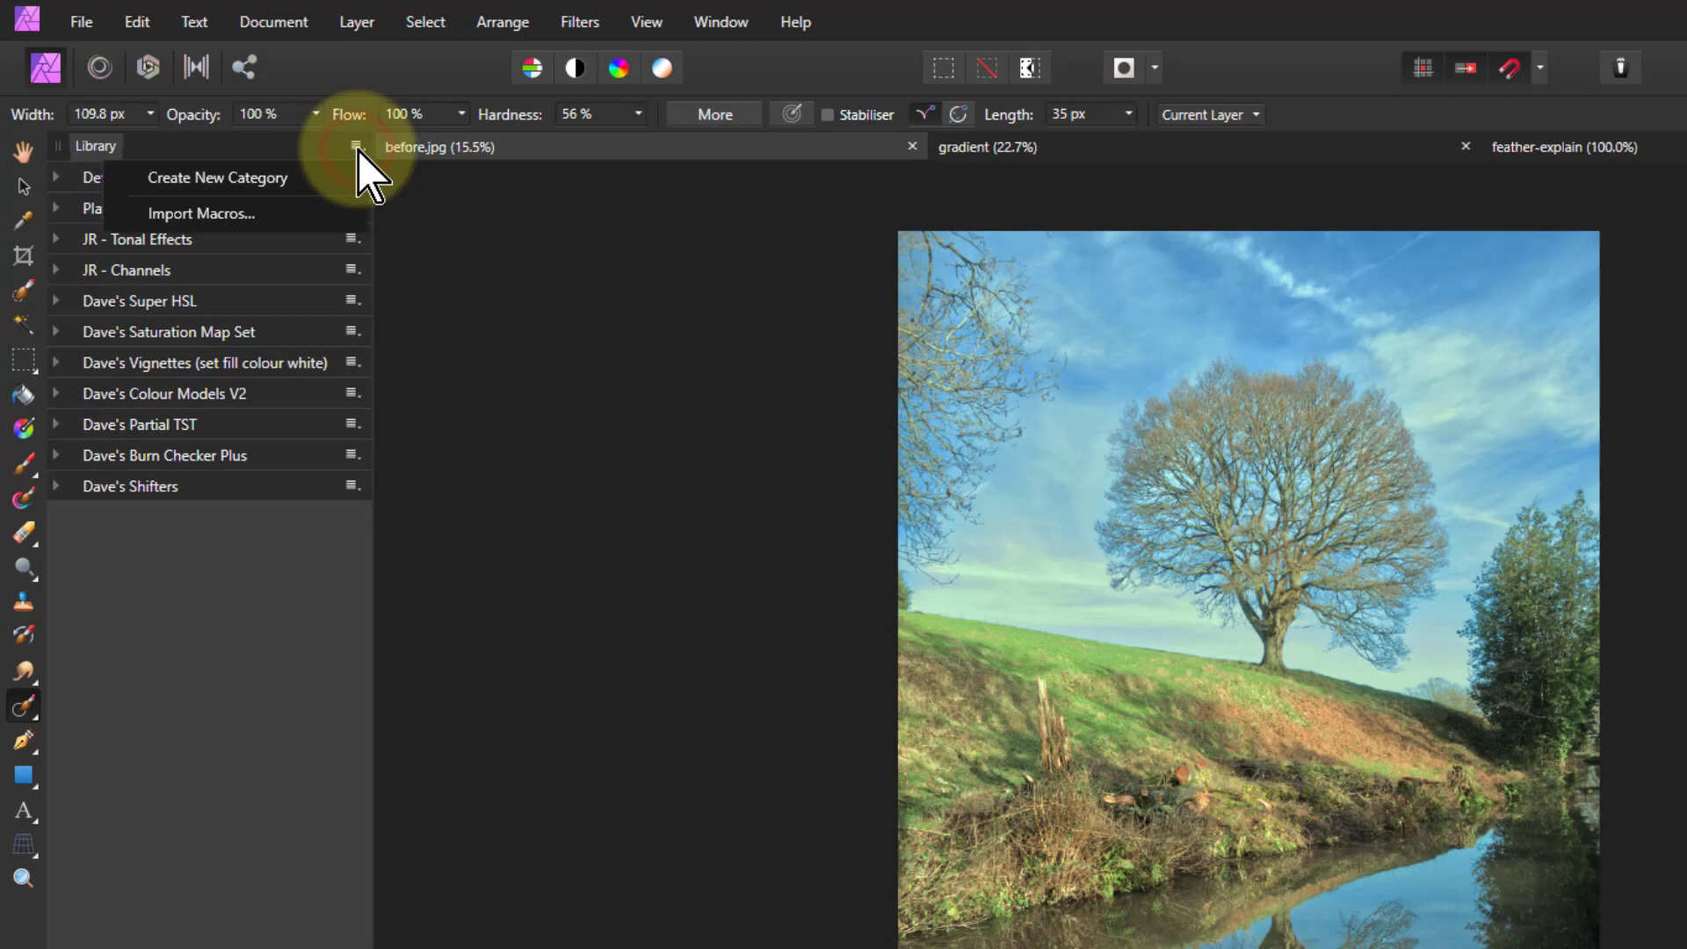
click(232, 215)
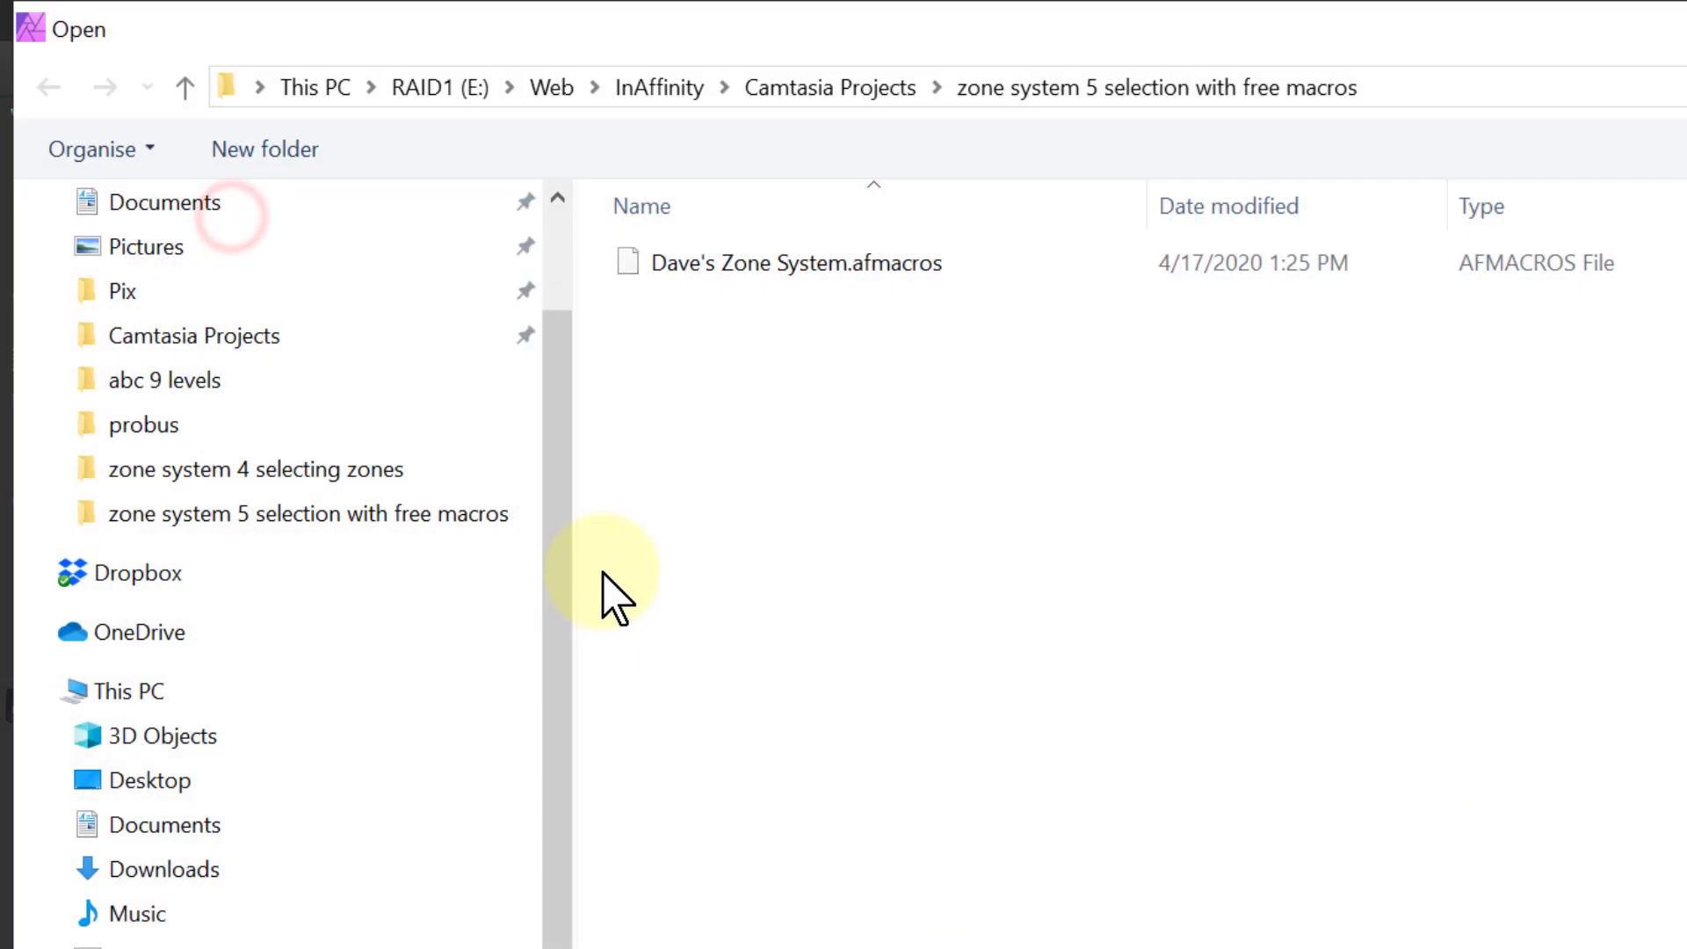
click(716, 272)
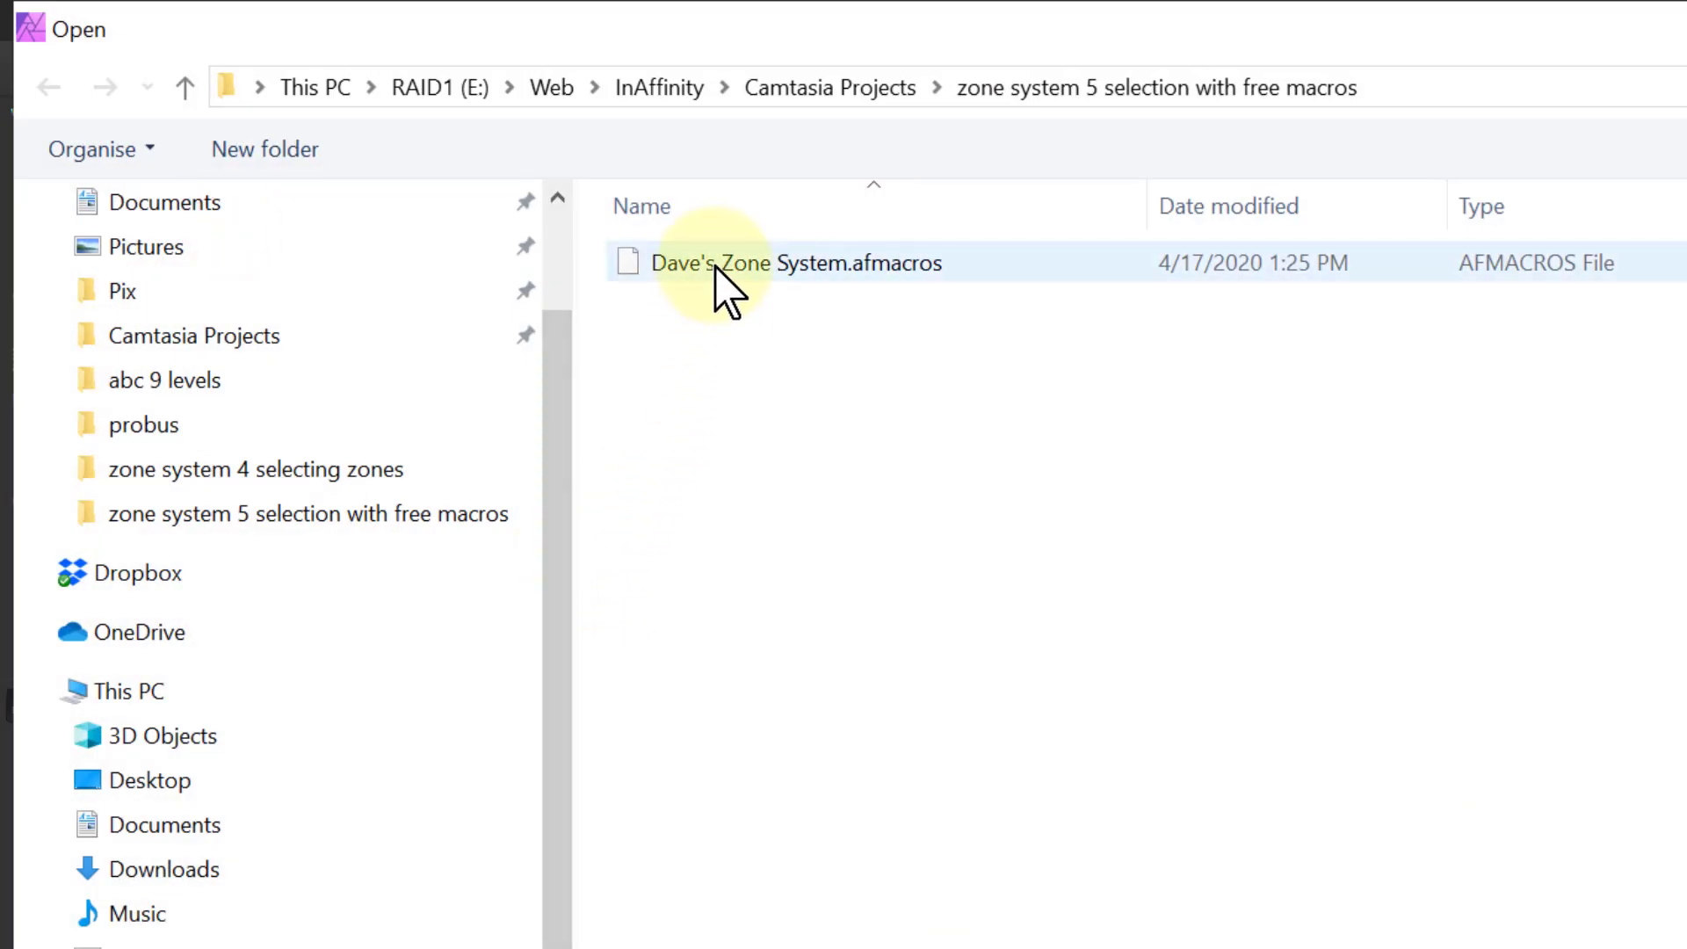
double_click(801, 268)
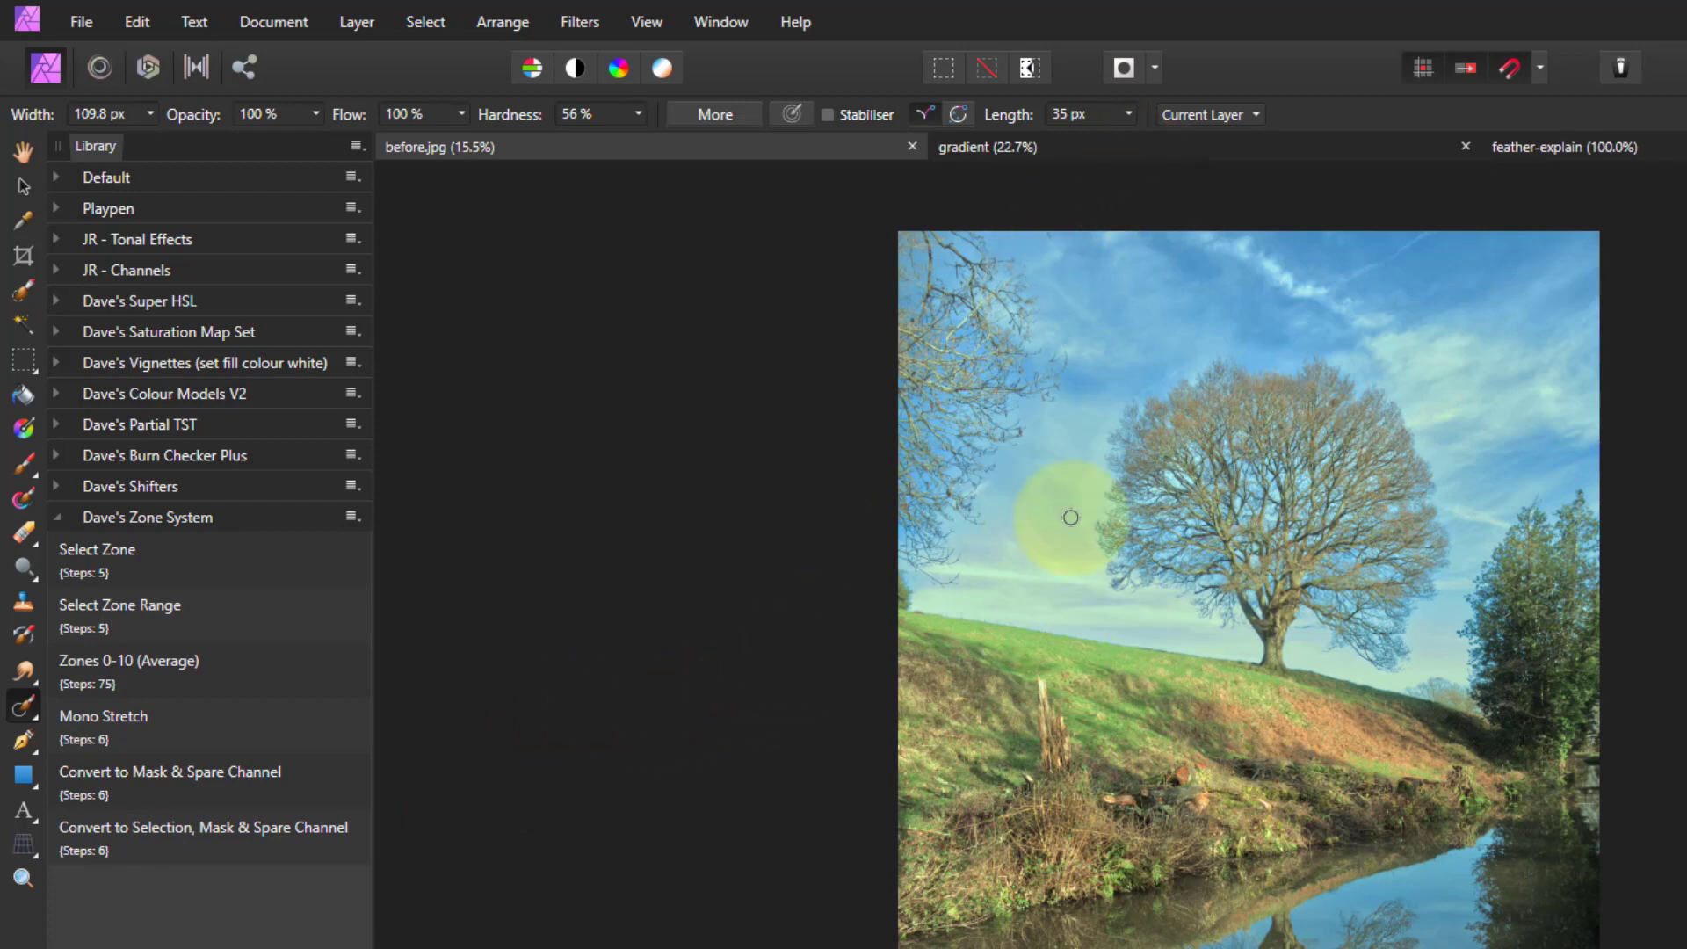
On the gradient document, run the Select Zone macro and hide the gradient Rectangle layer
click(1089, 165)
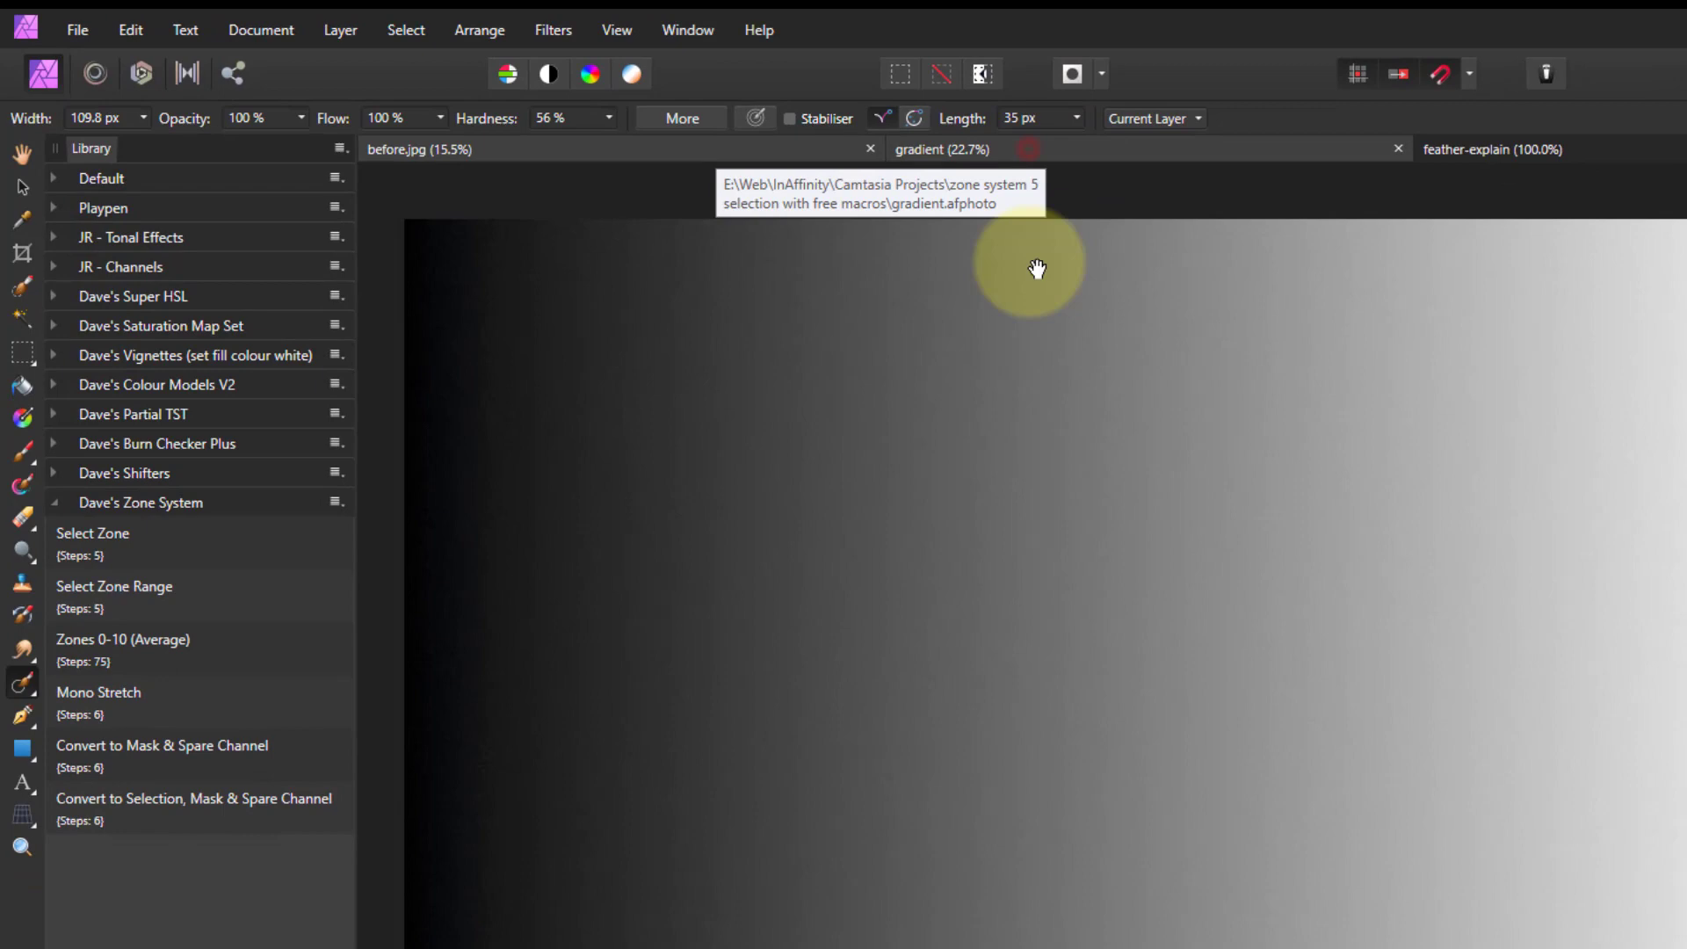
key(h)
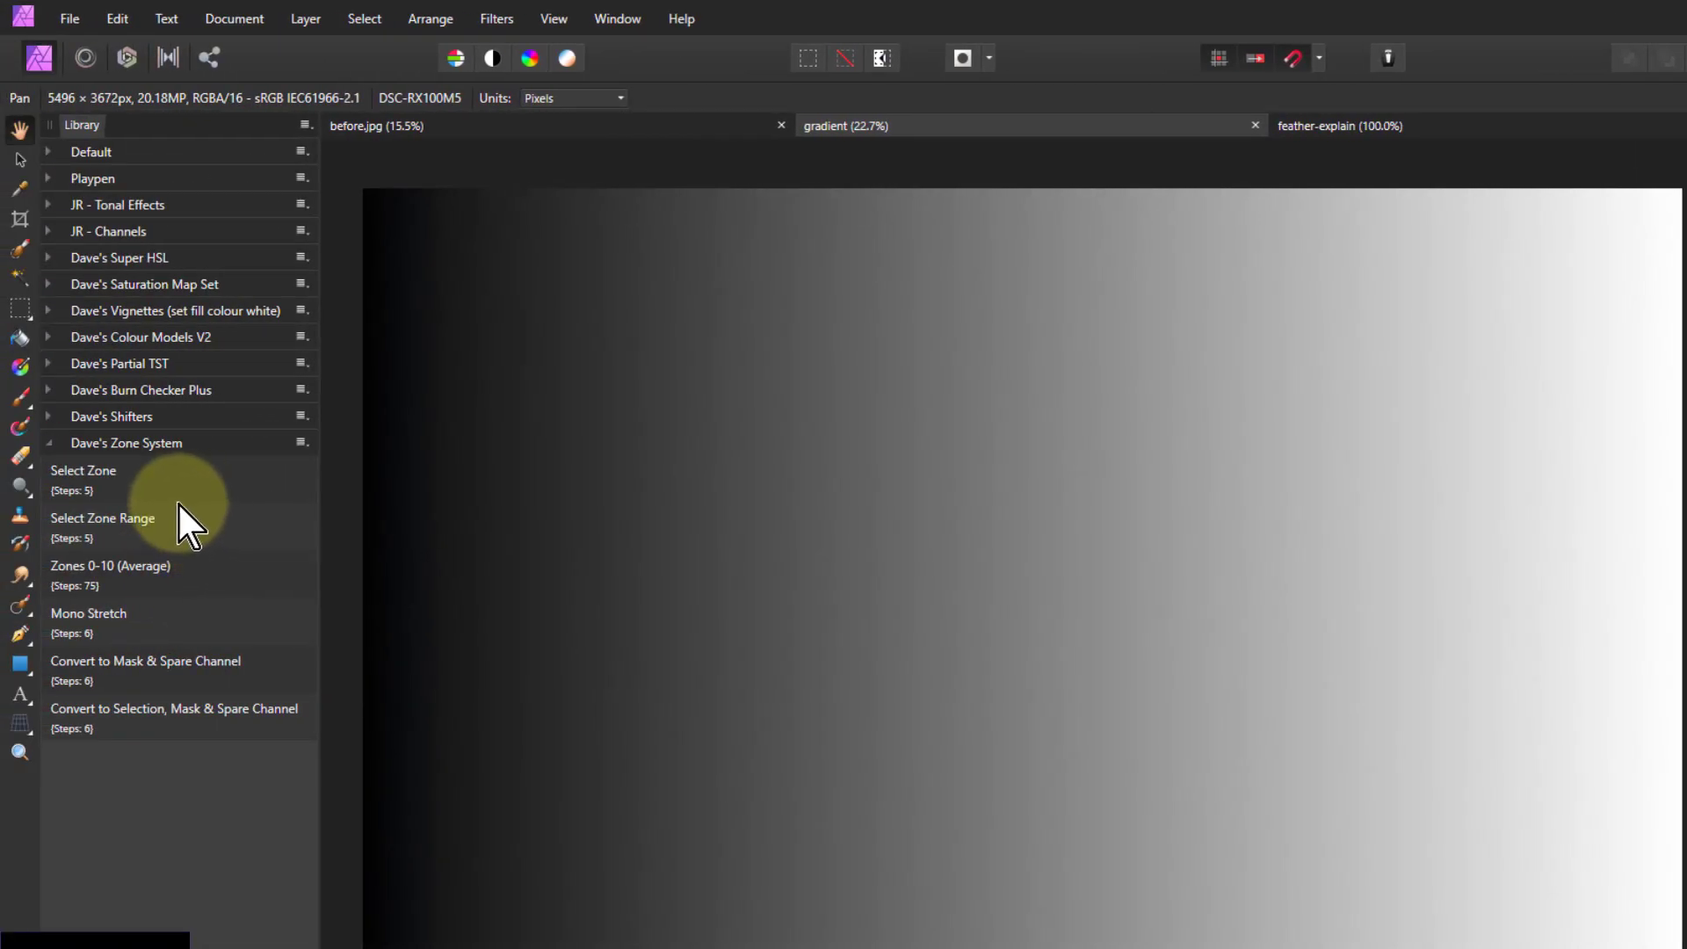
click(98, 479)
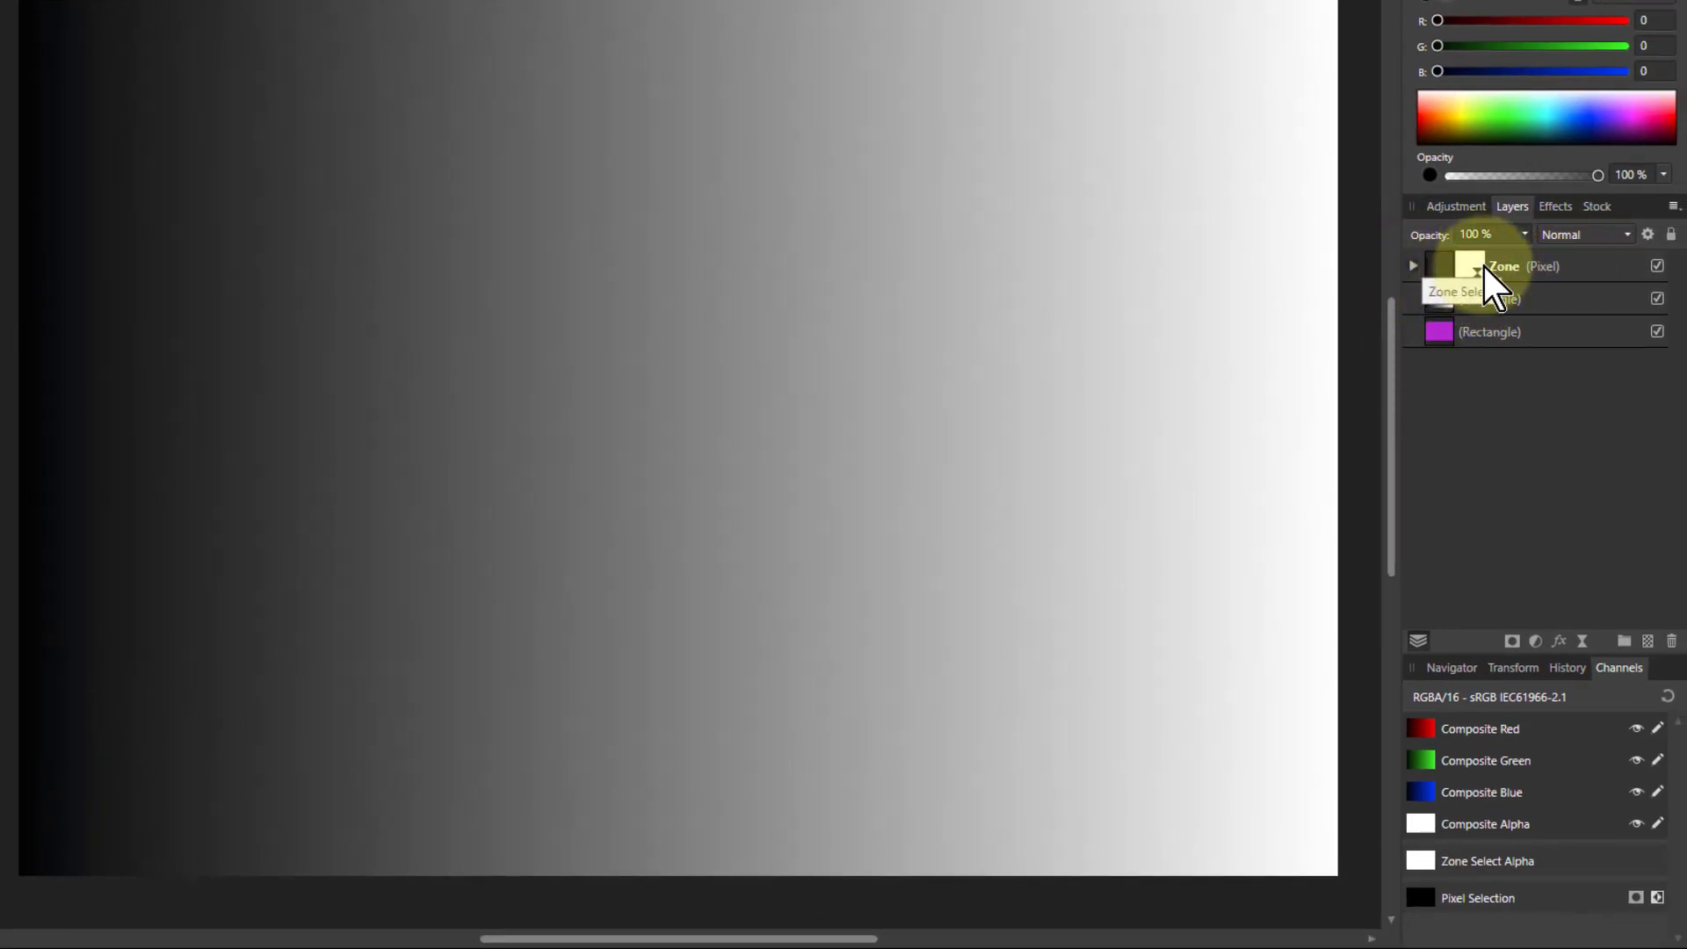
click(1656, 299)
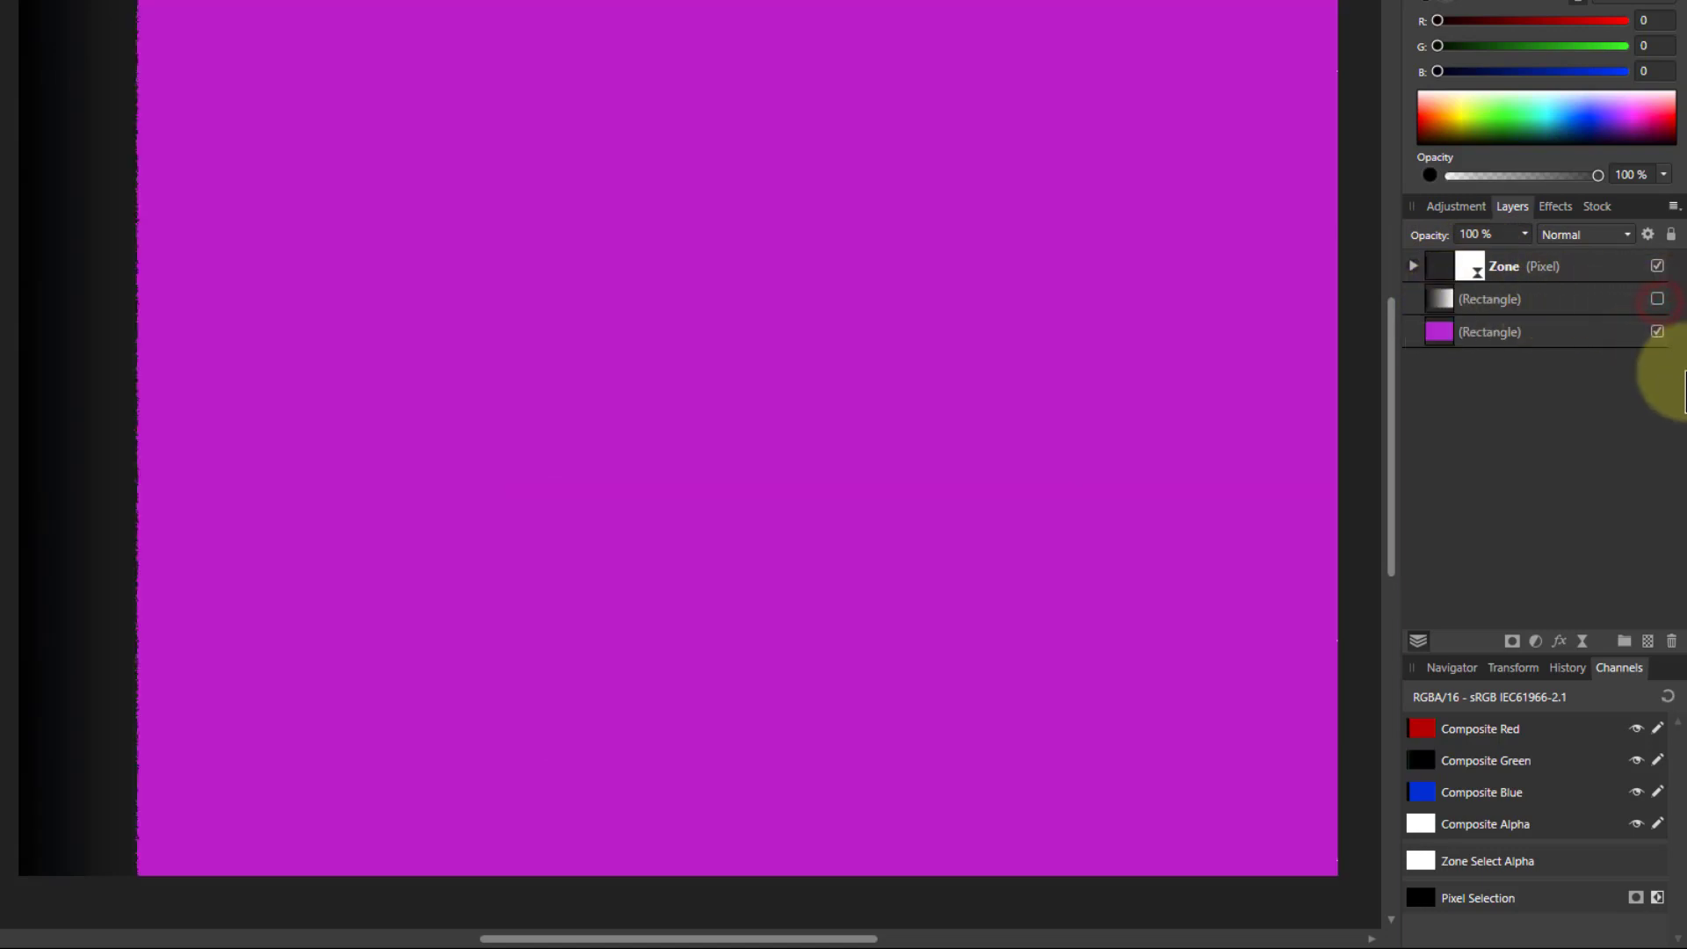
Open the Zone layer's Live Procedural Texture dialog, enlarge it, and return Zone Number to 0
double_click(1472, 268)
drag(1161, 426, 1158, 335)
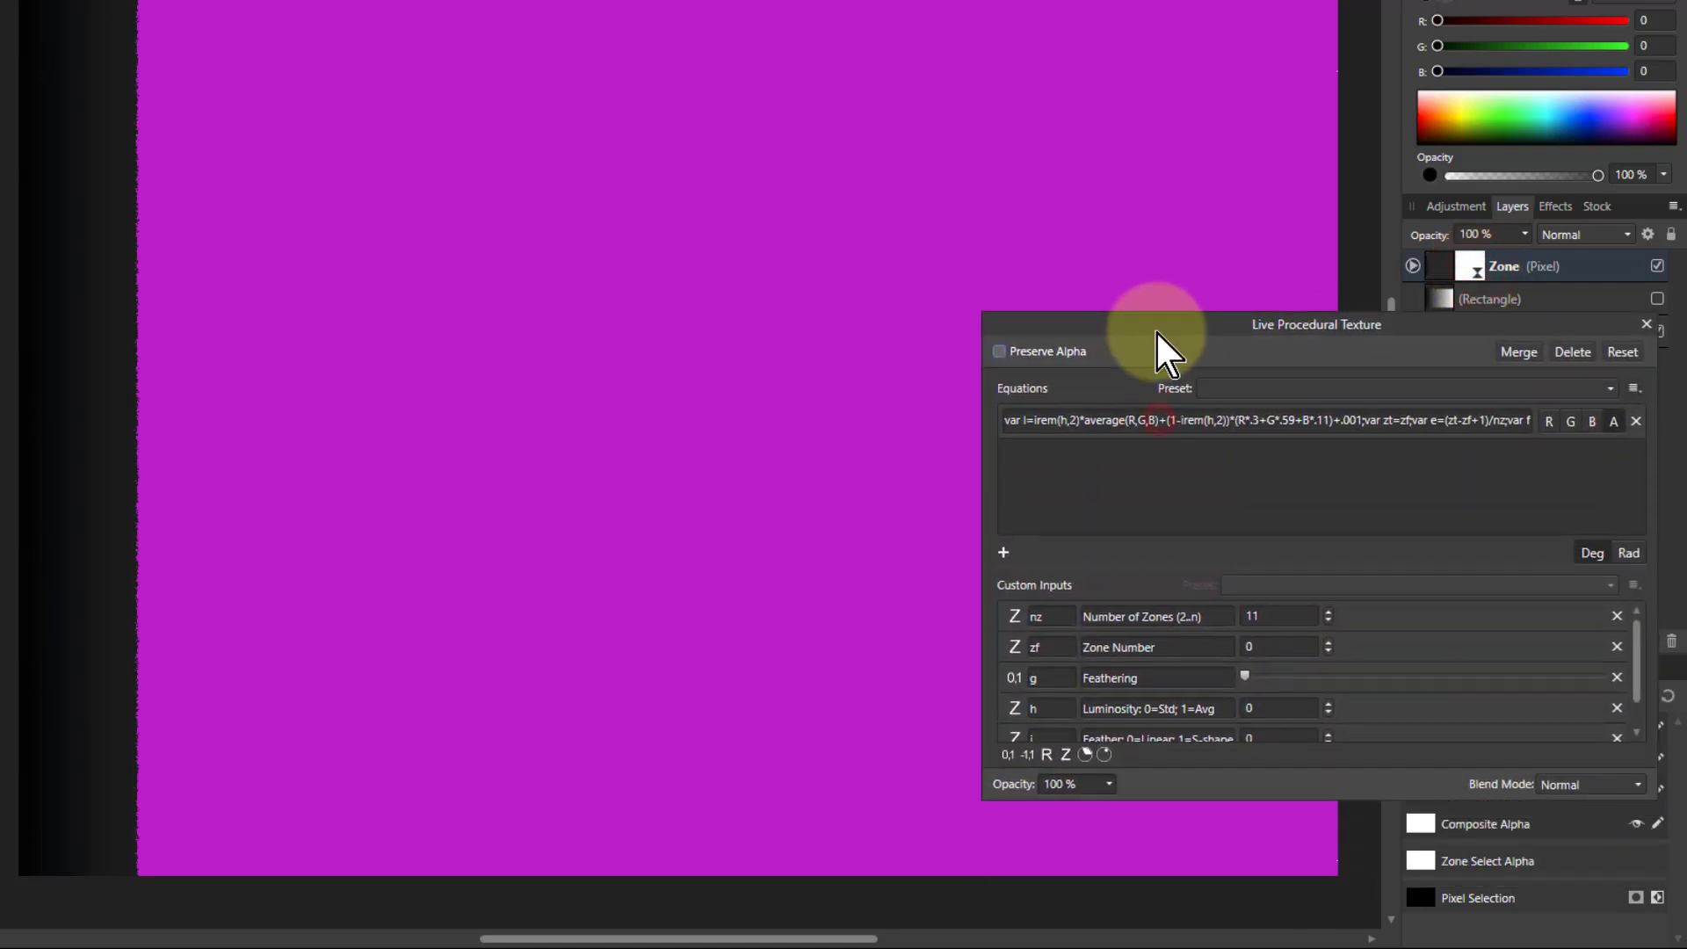
drag(1167, 562, 1167, 464)
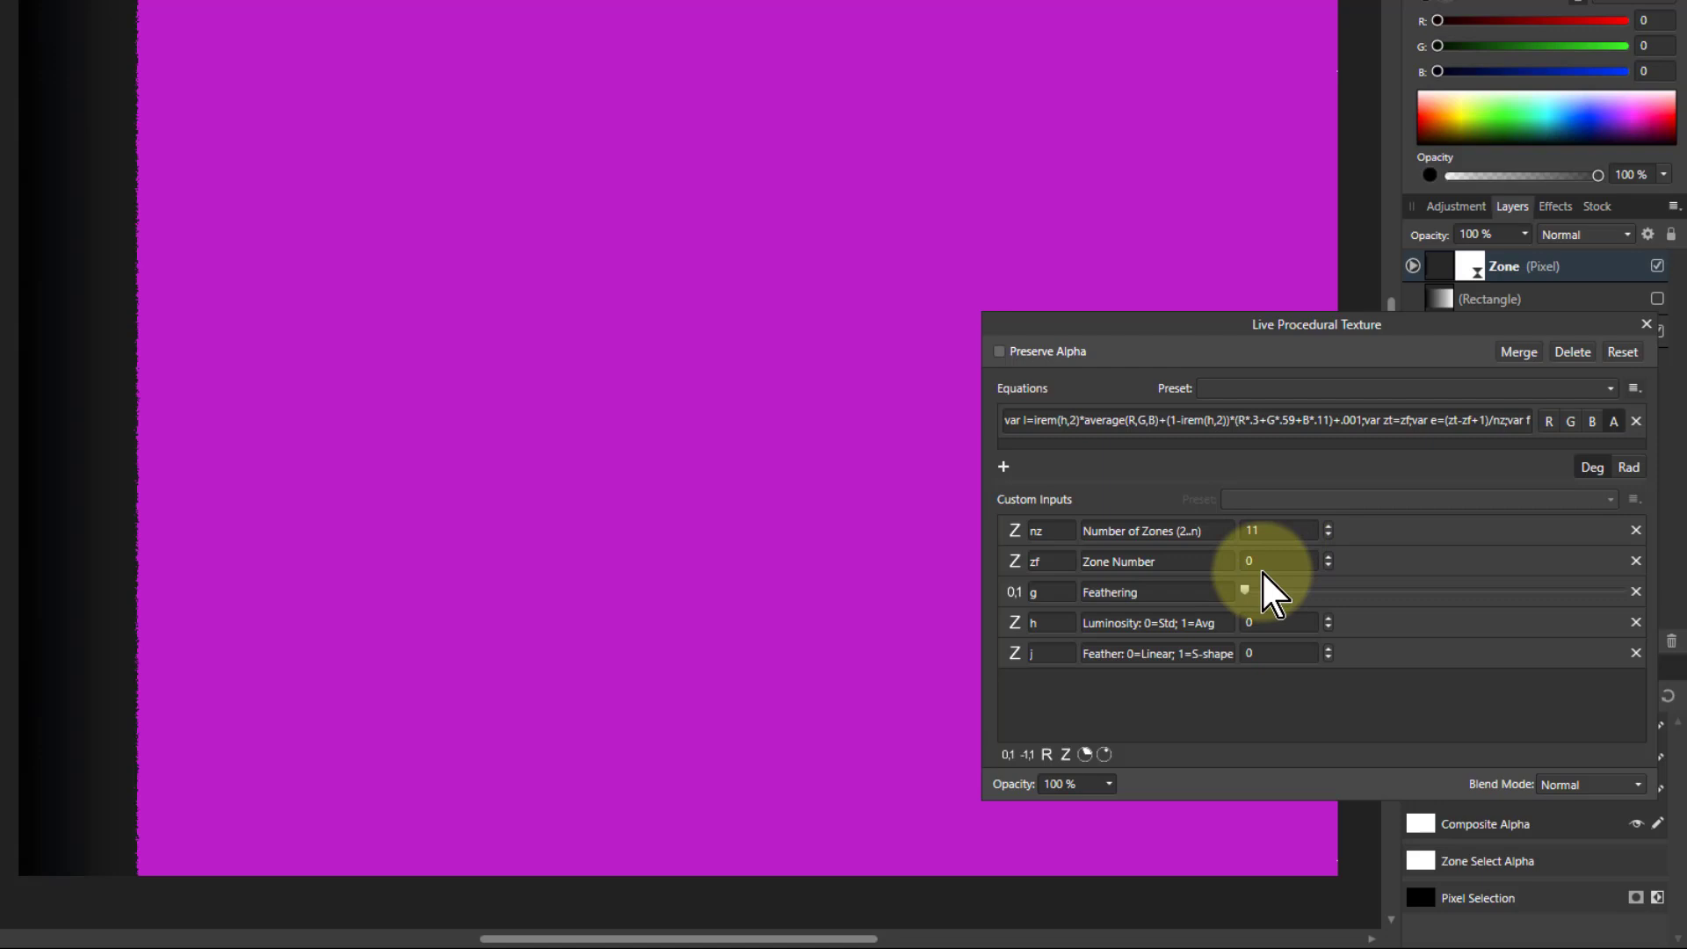
click(1328, 565)
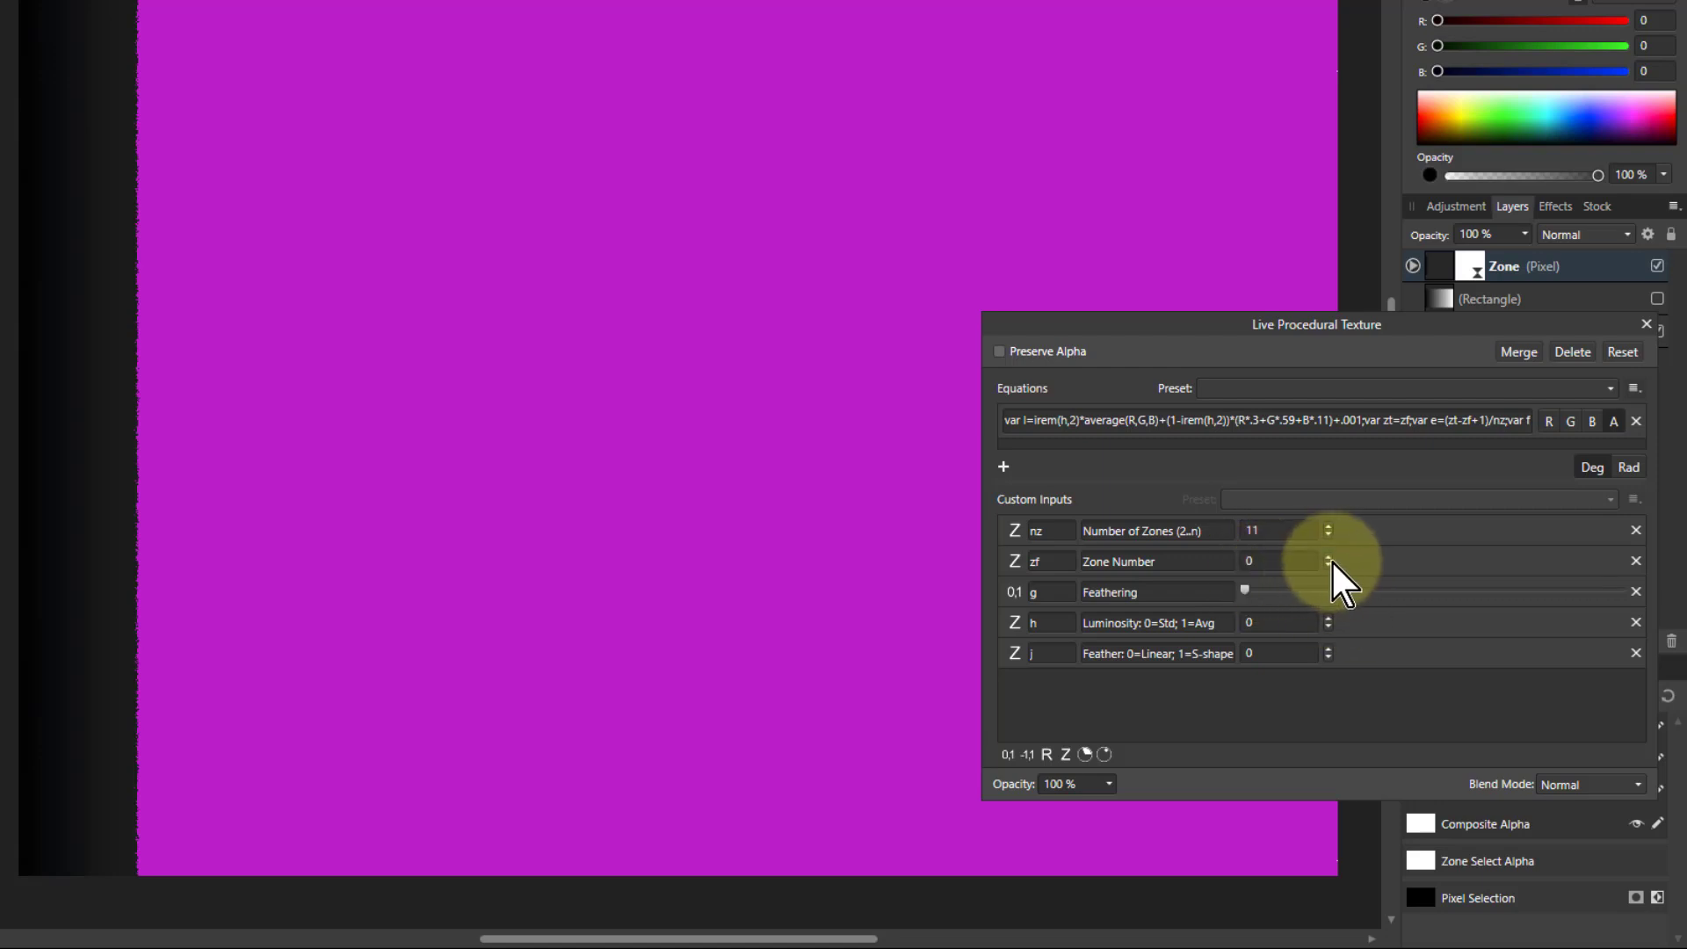
click(1328, 564)
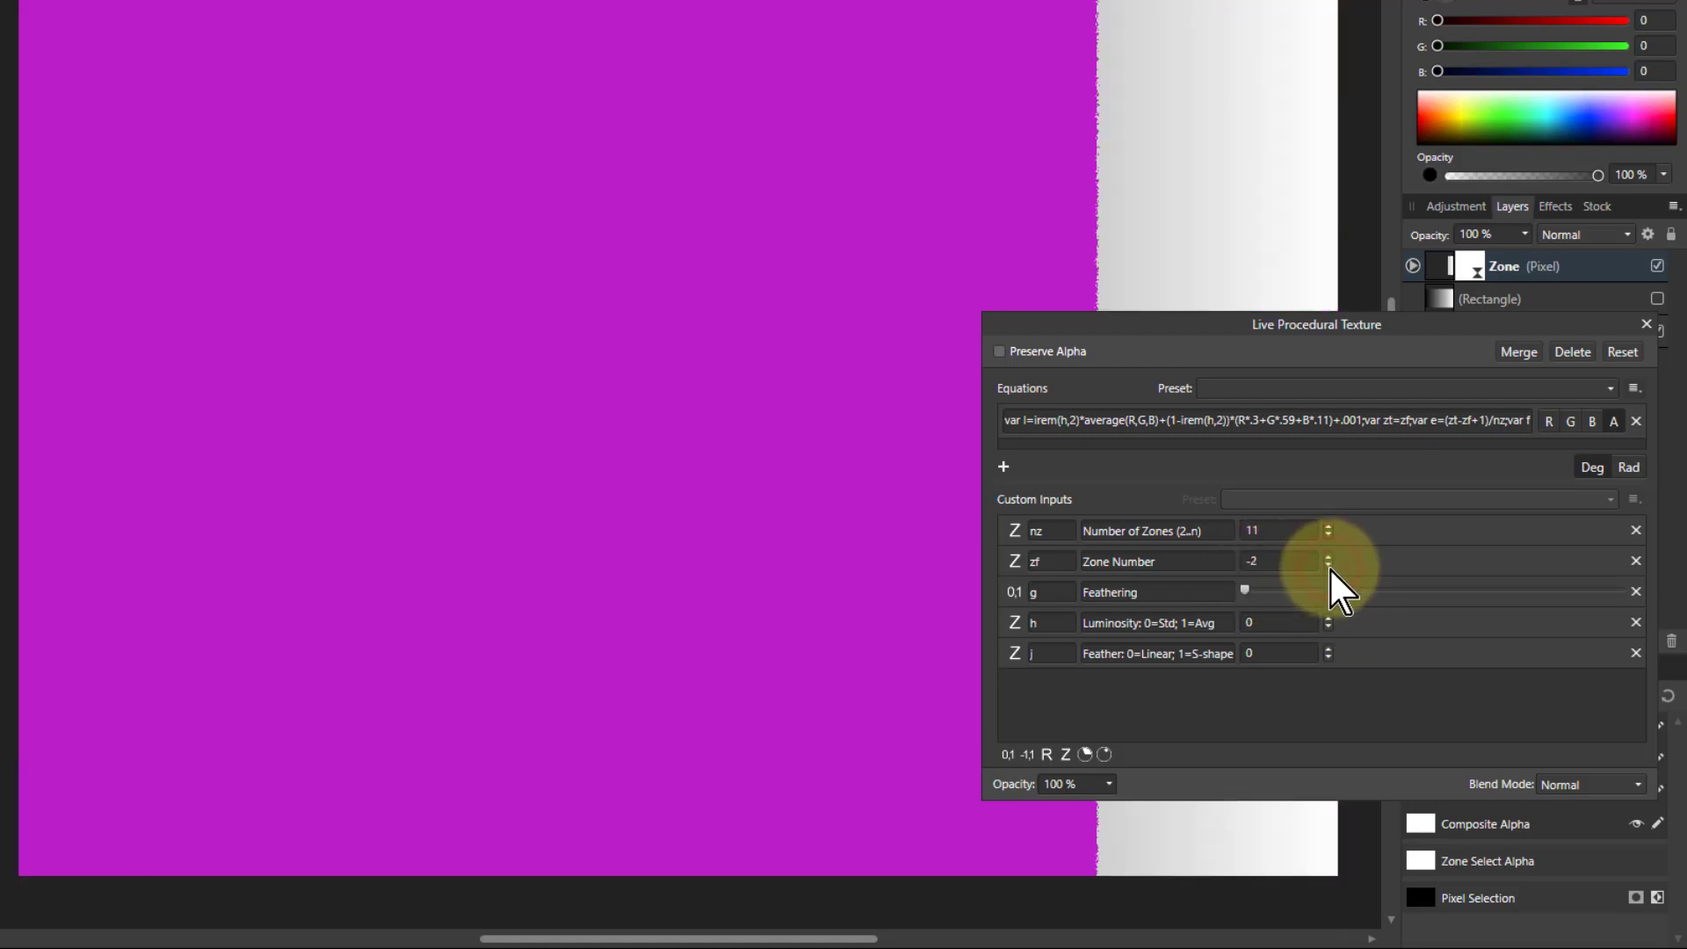
click(1329, 557)
click(1329, 557)
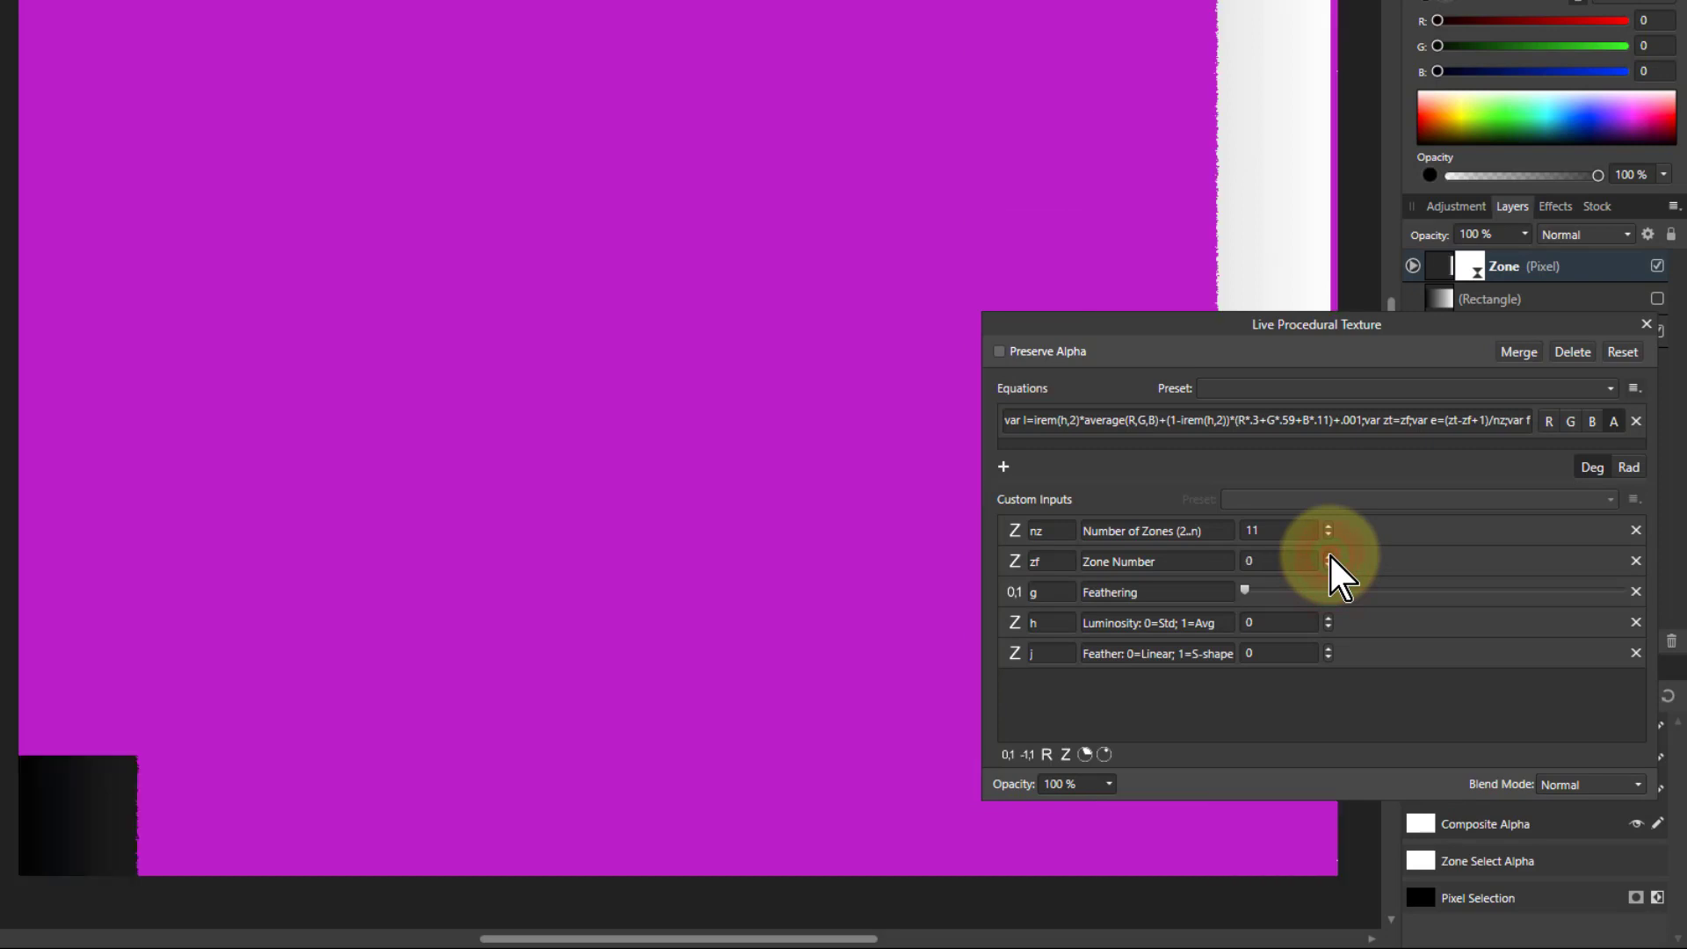
click(1329, 556)
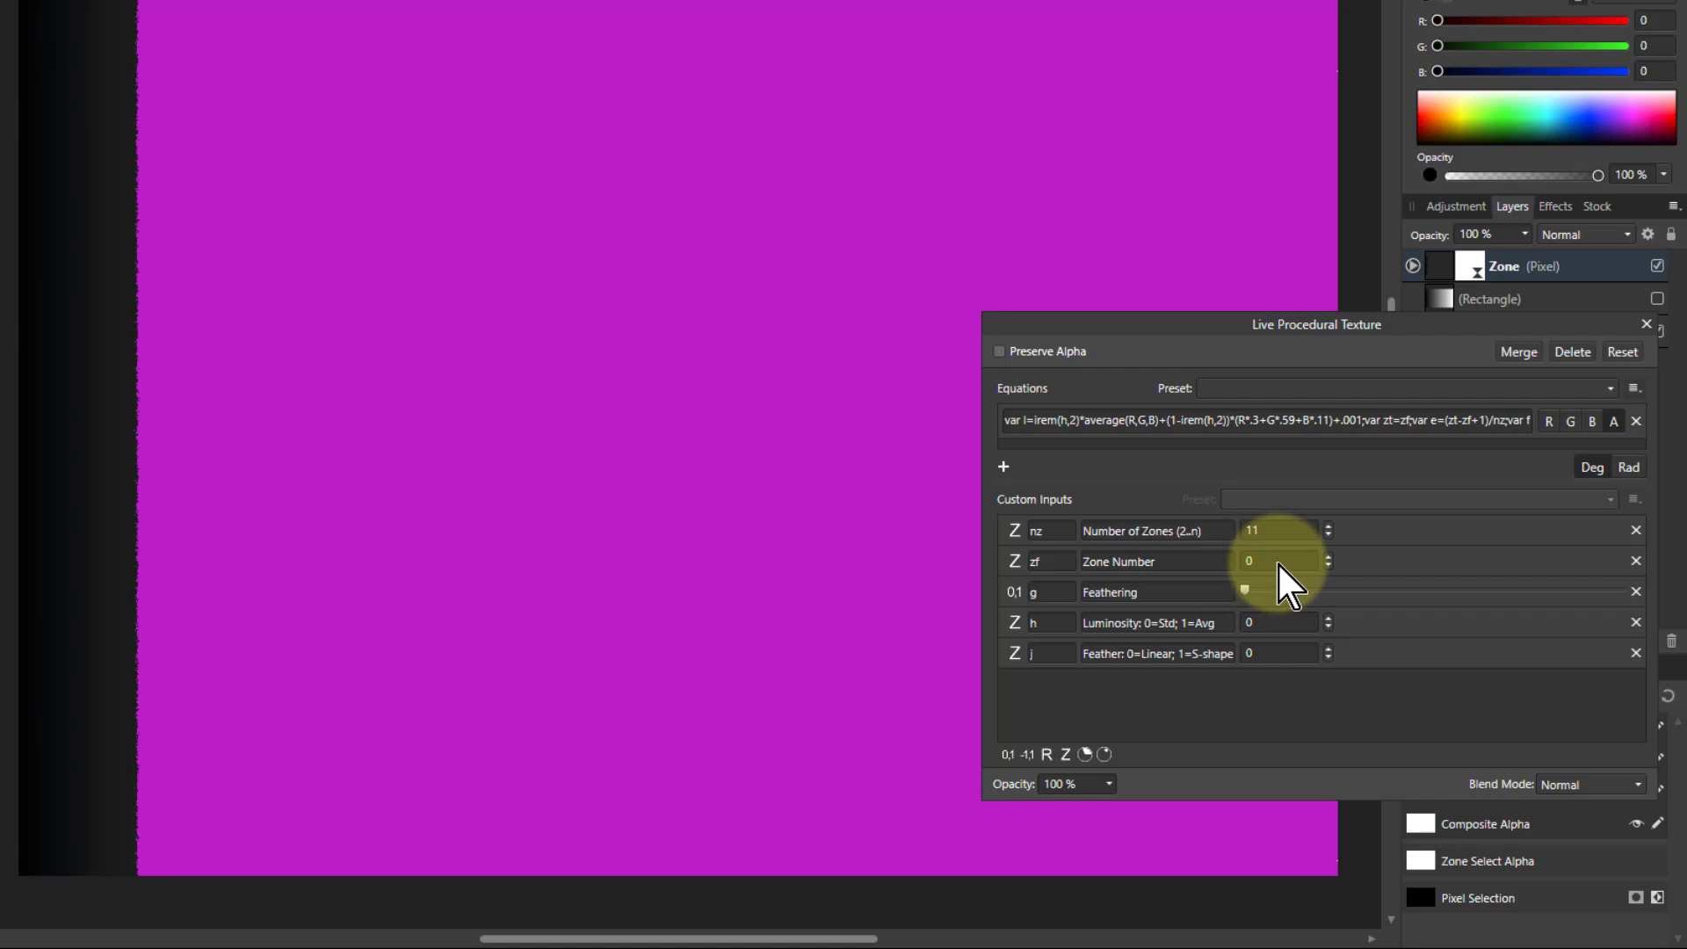
Set Number of Zones to 11 and Zone Number to 4, isolating one grey band
scroll(1287, 585, up, 2)
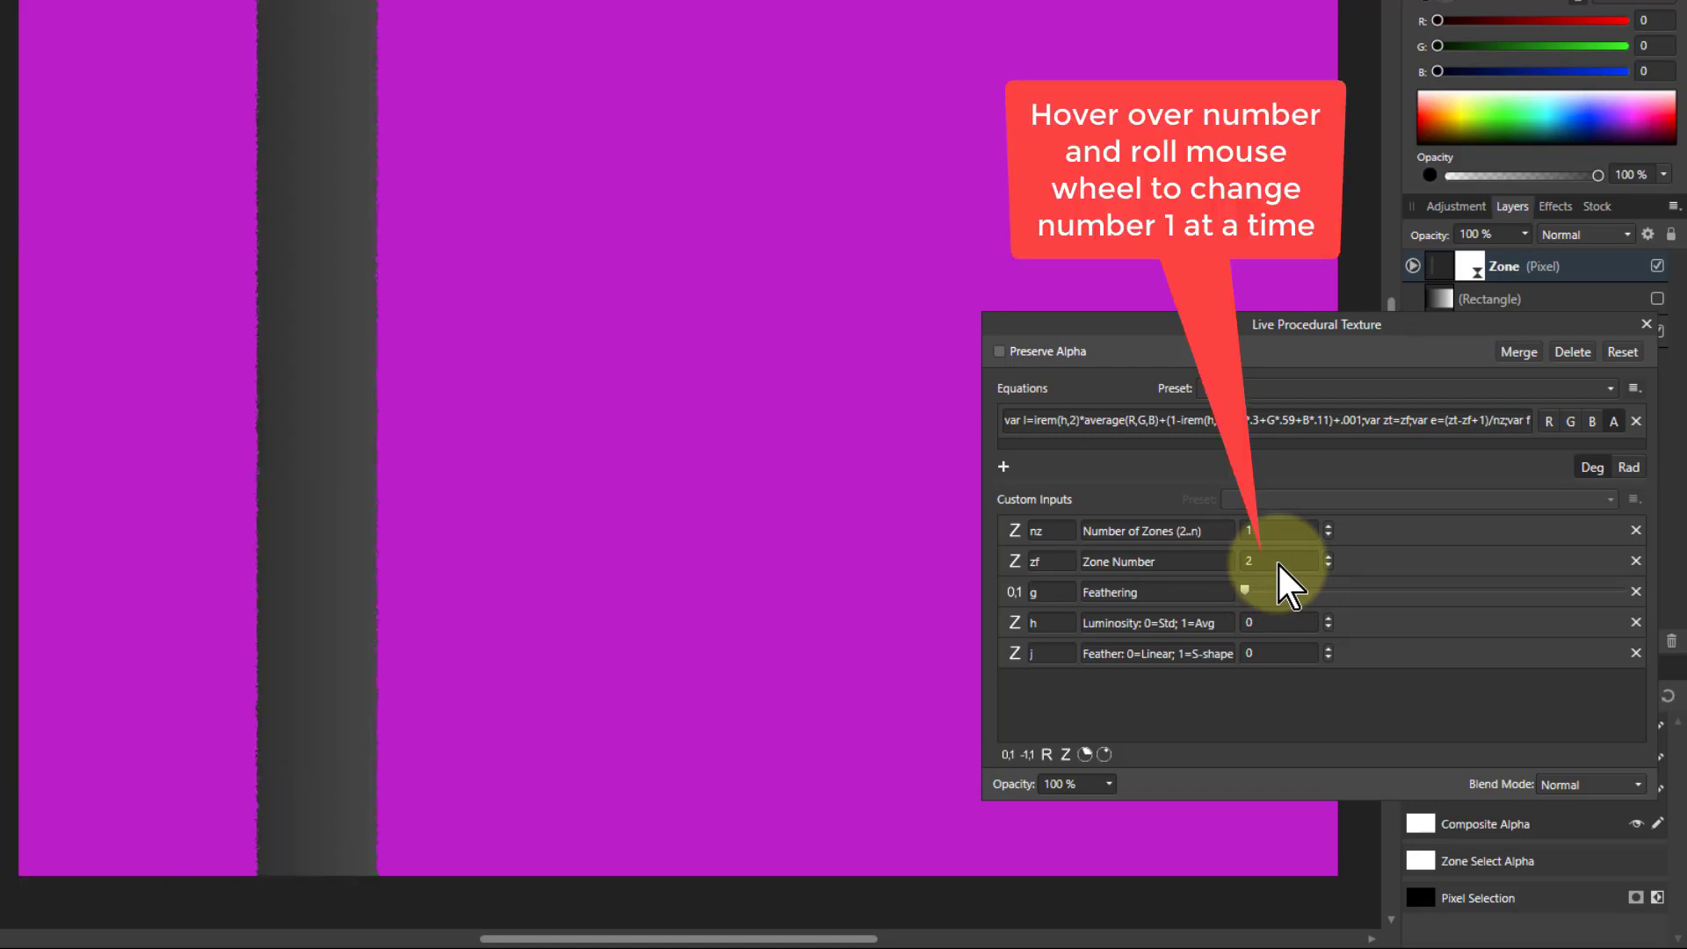
scroll(1287, 584, up, 1)
scroll(1287, 584, up, 1)
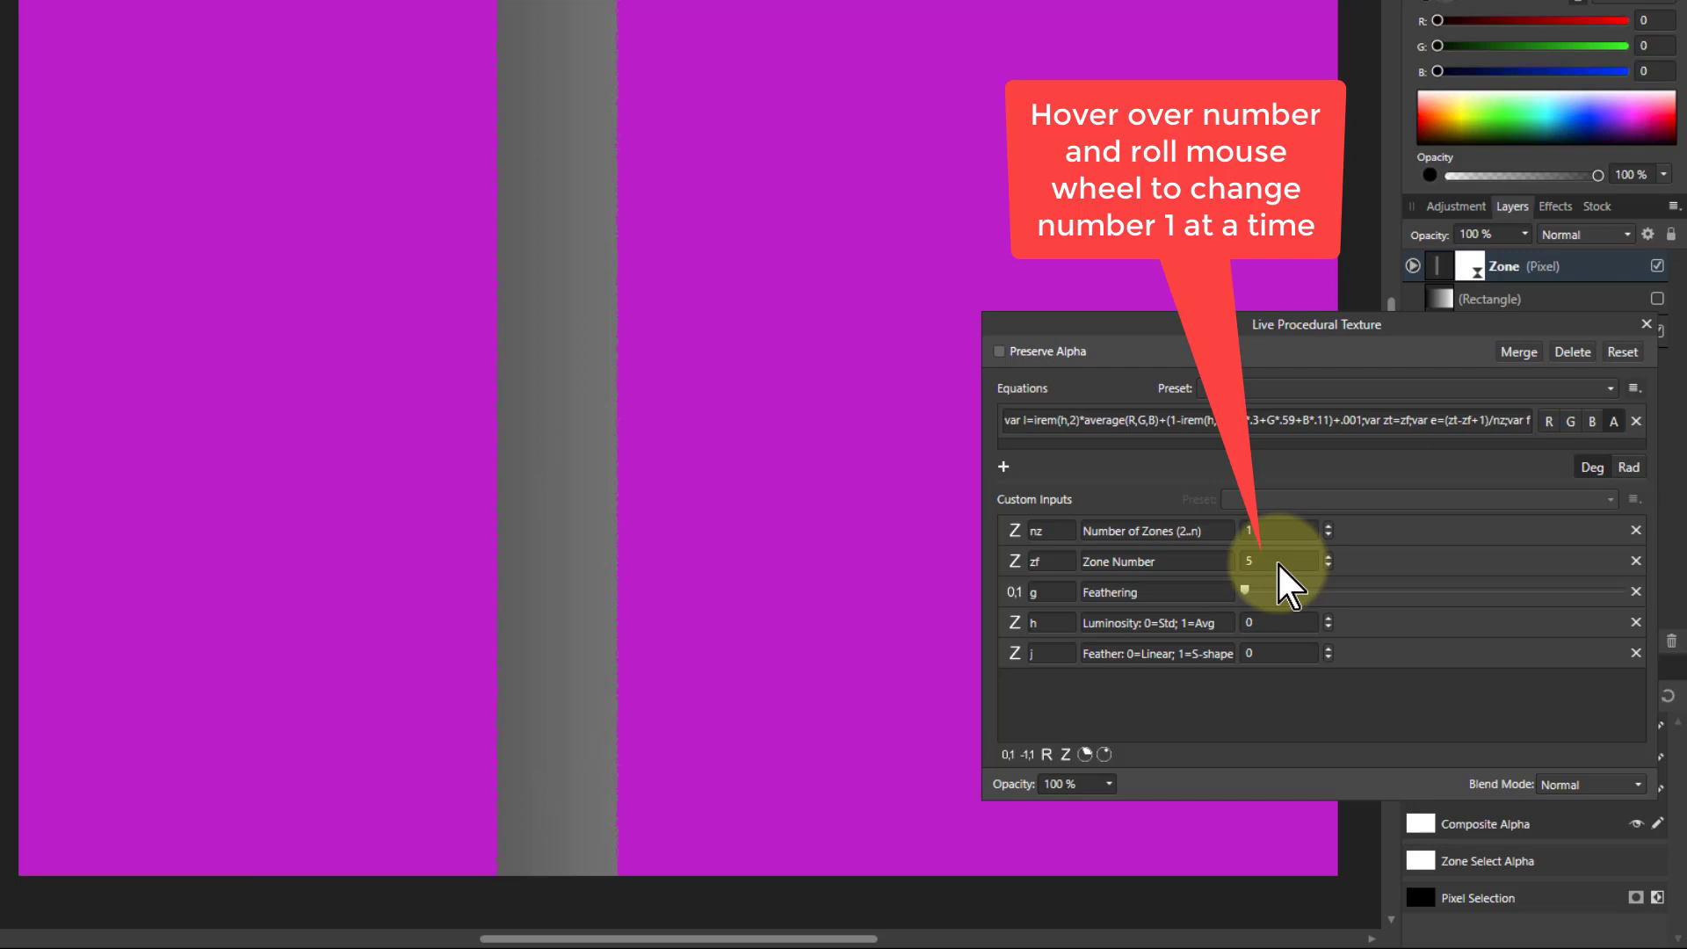
scroll(1287, 584, up, 1)
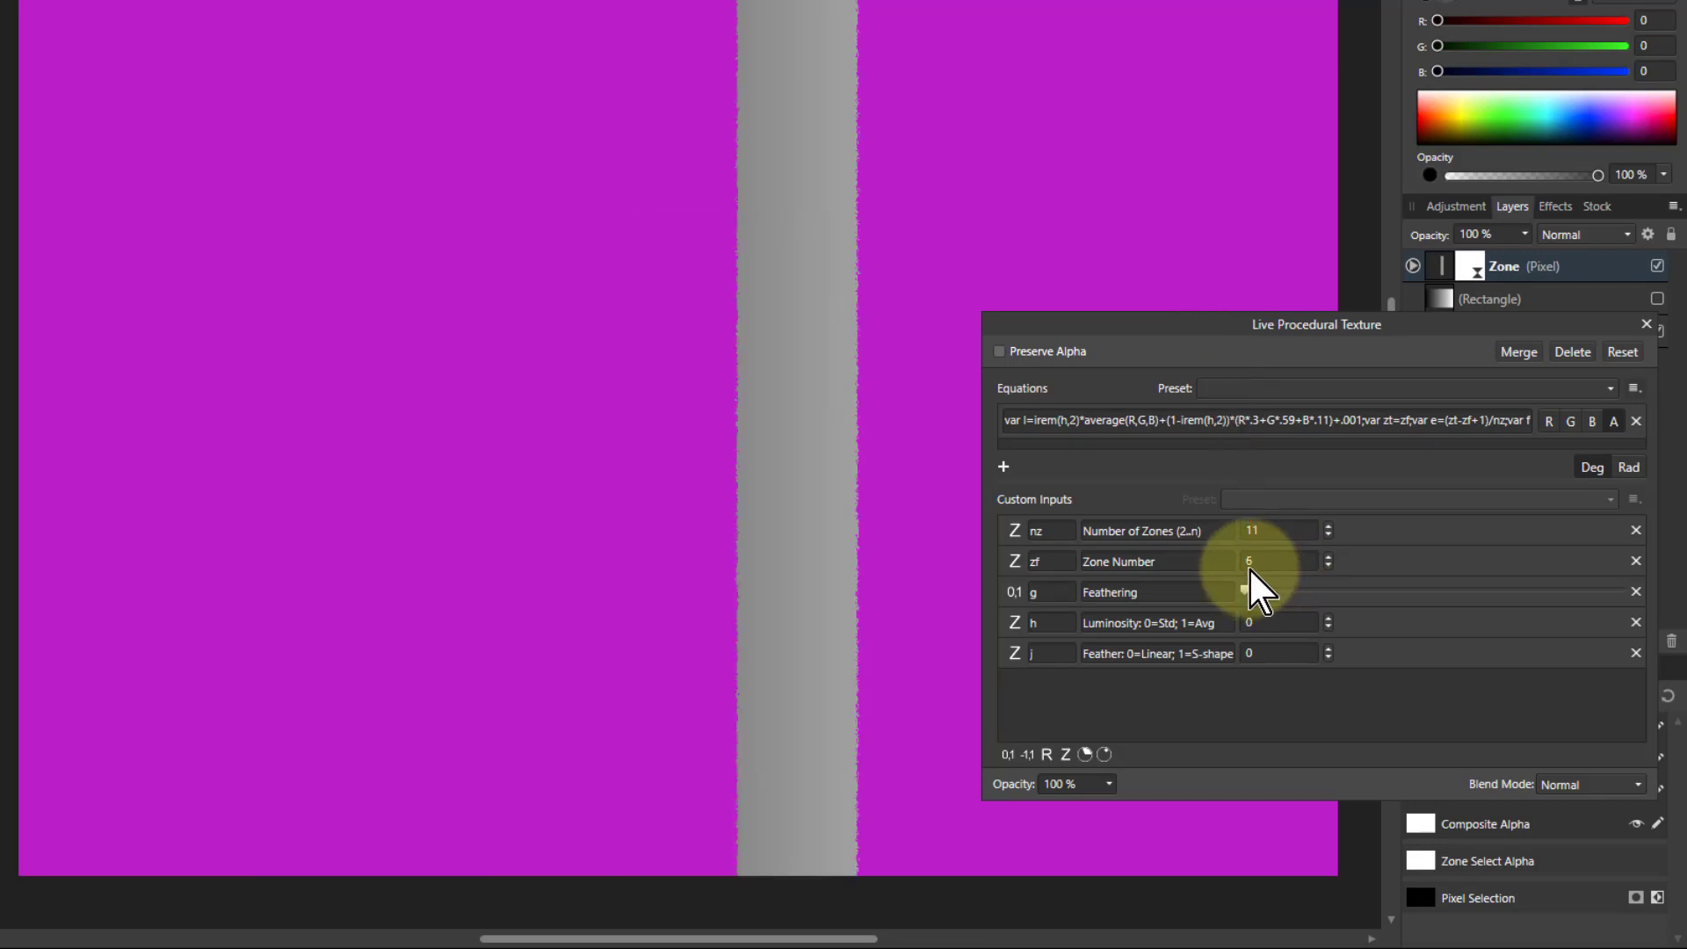
scroll(1287, 584, up, 1)
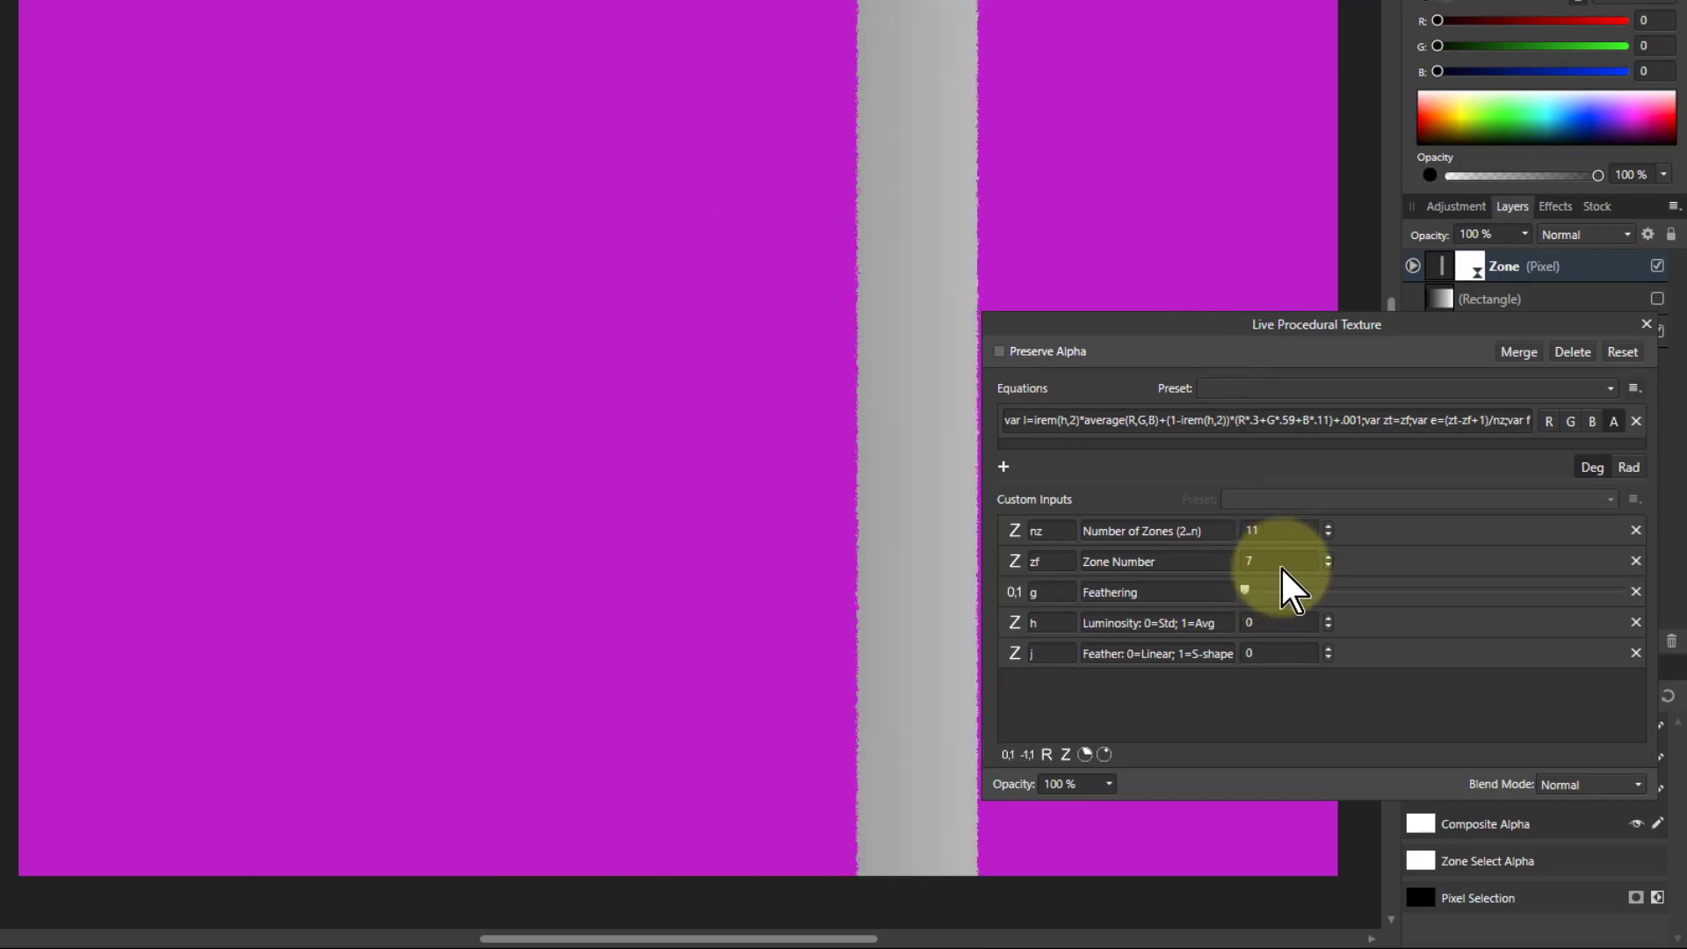
scroll(1287, 586, up, 1)
scroll(1286, 587, down, 1)
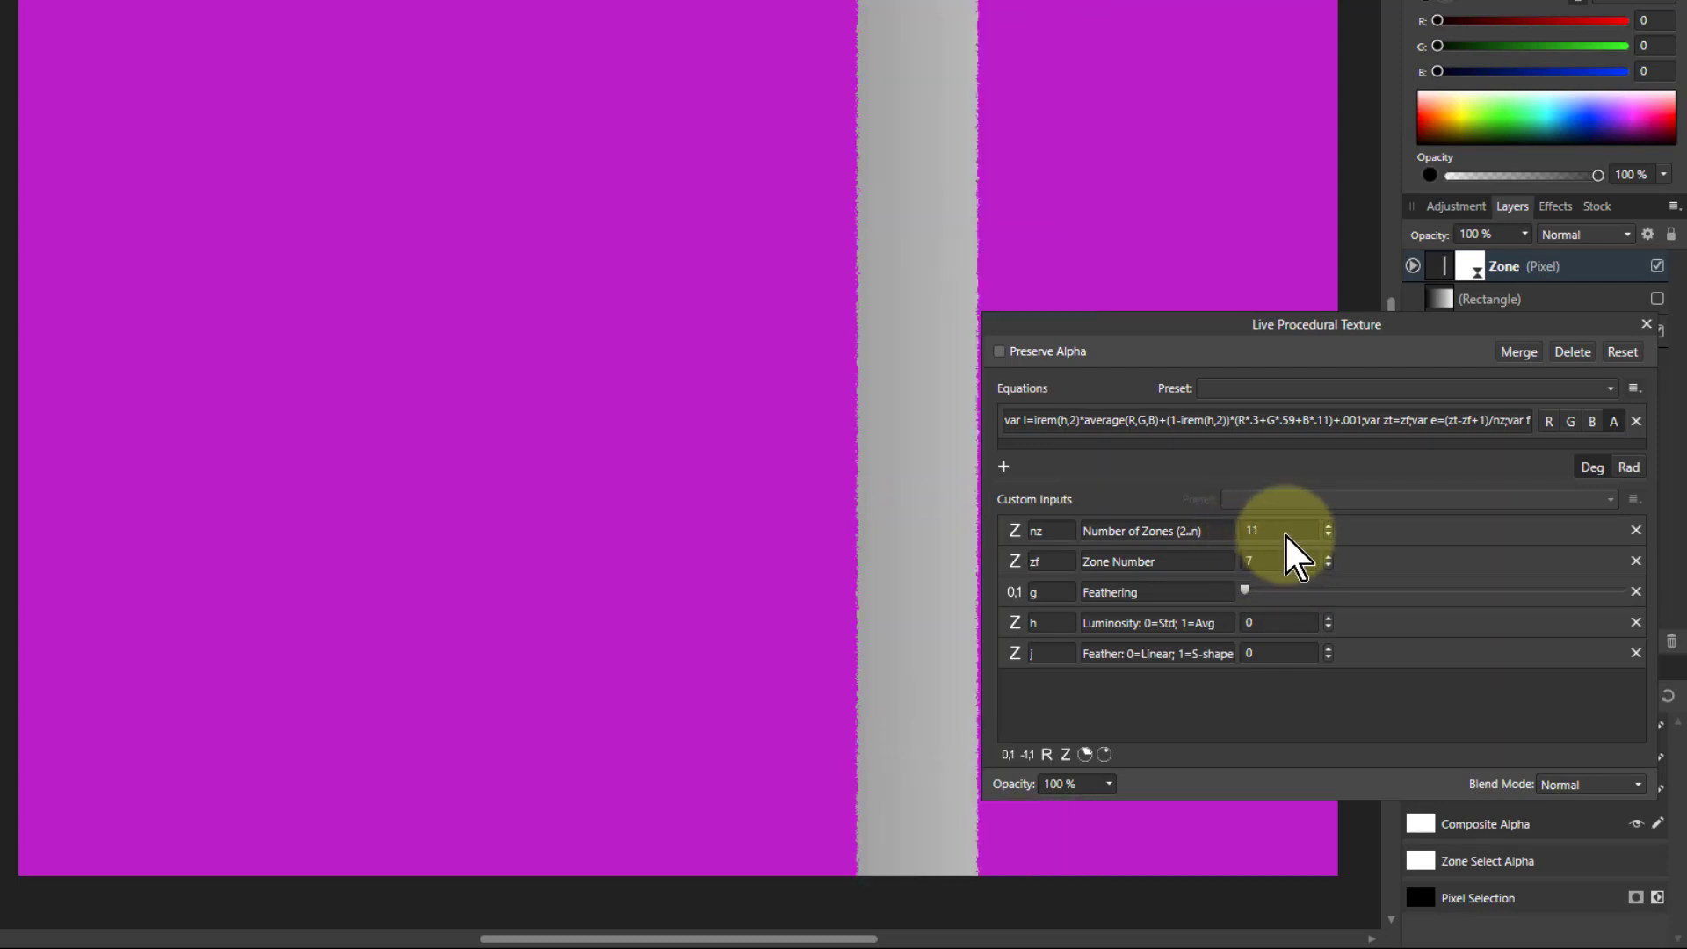
scroll(1280, 531, down, 2)
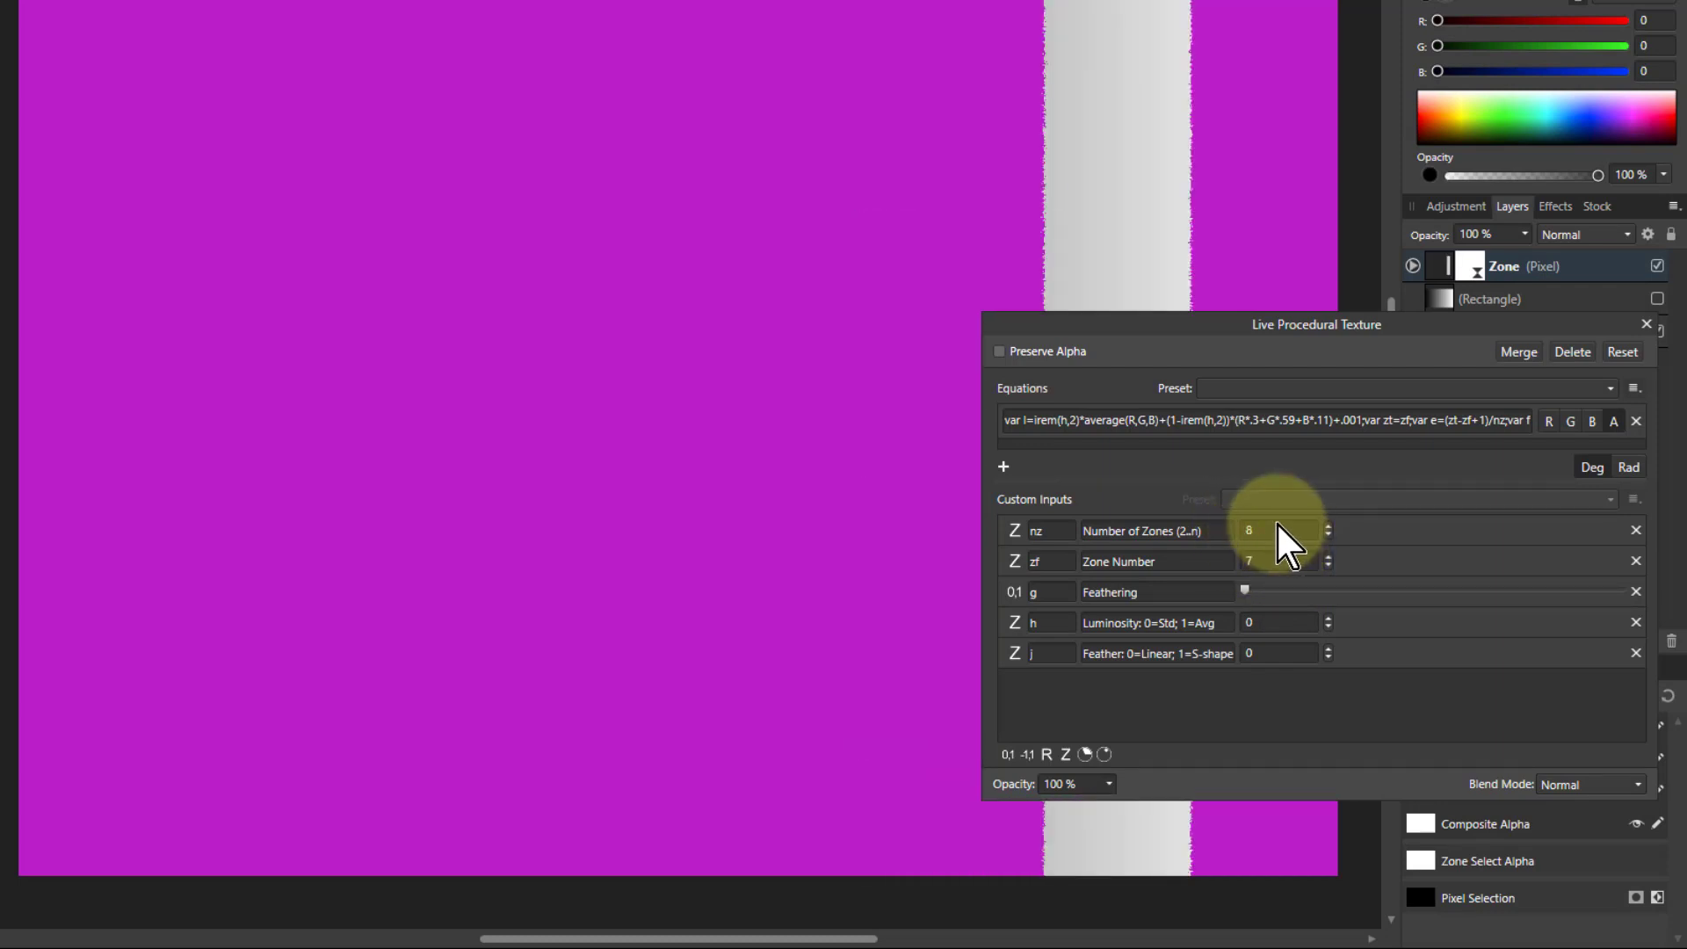
scroll(1278, 527, down, 2)
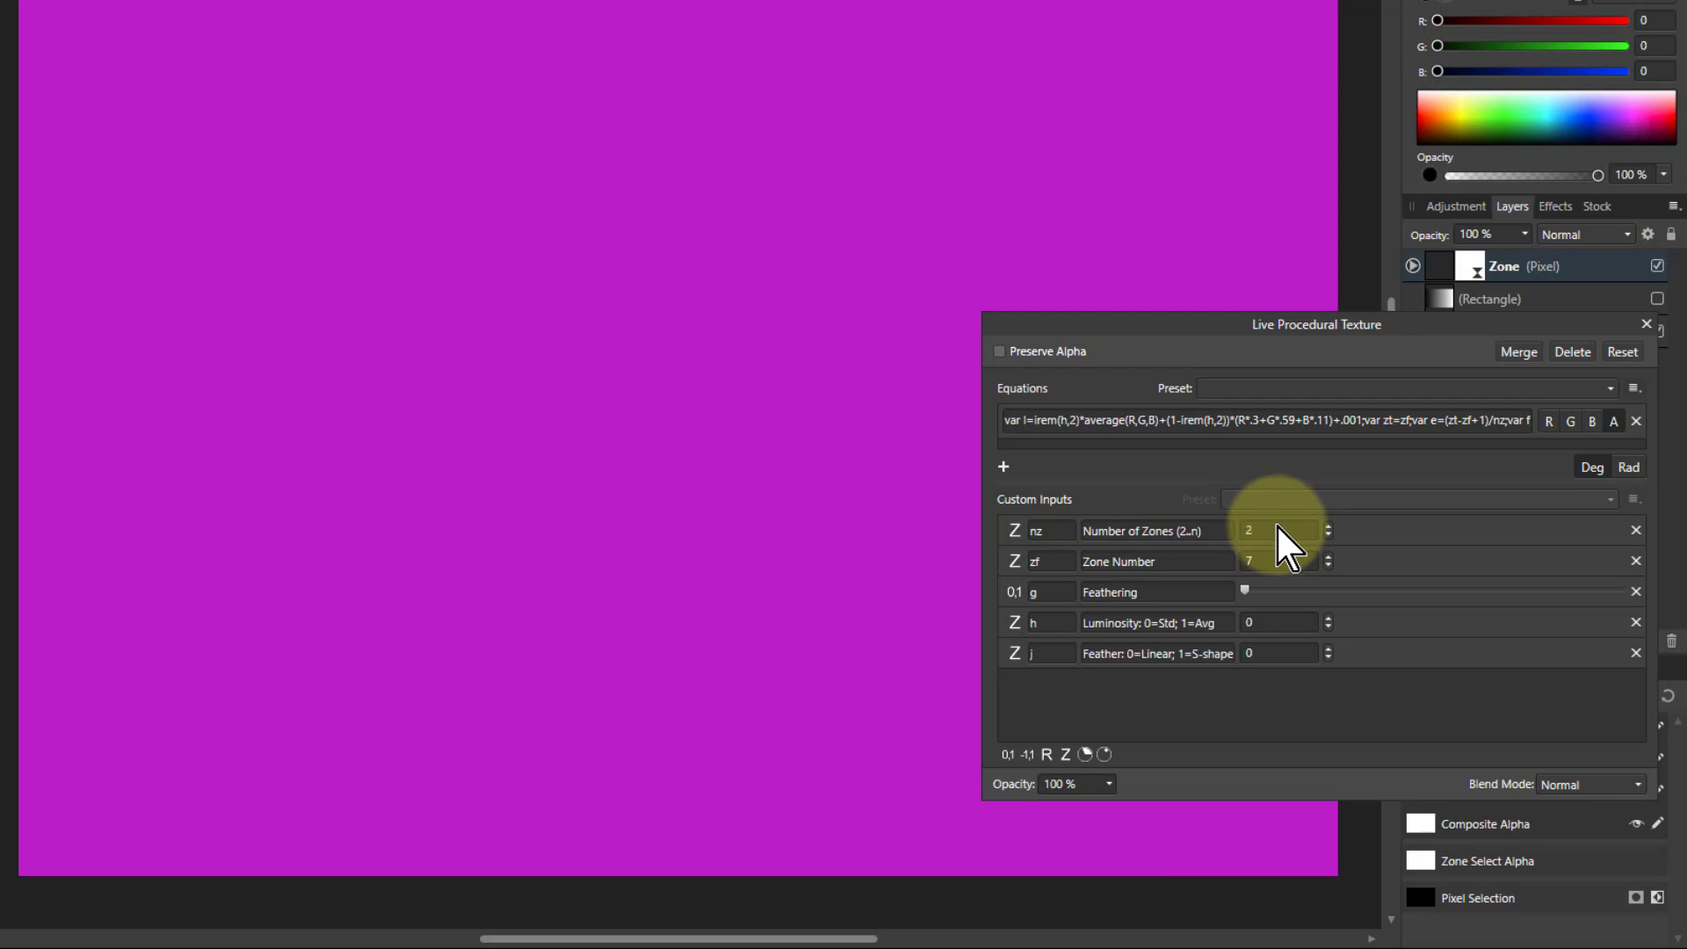
scroll(1265, 571, down, 8)
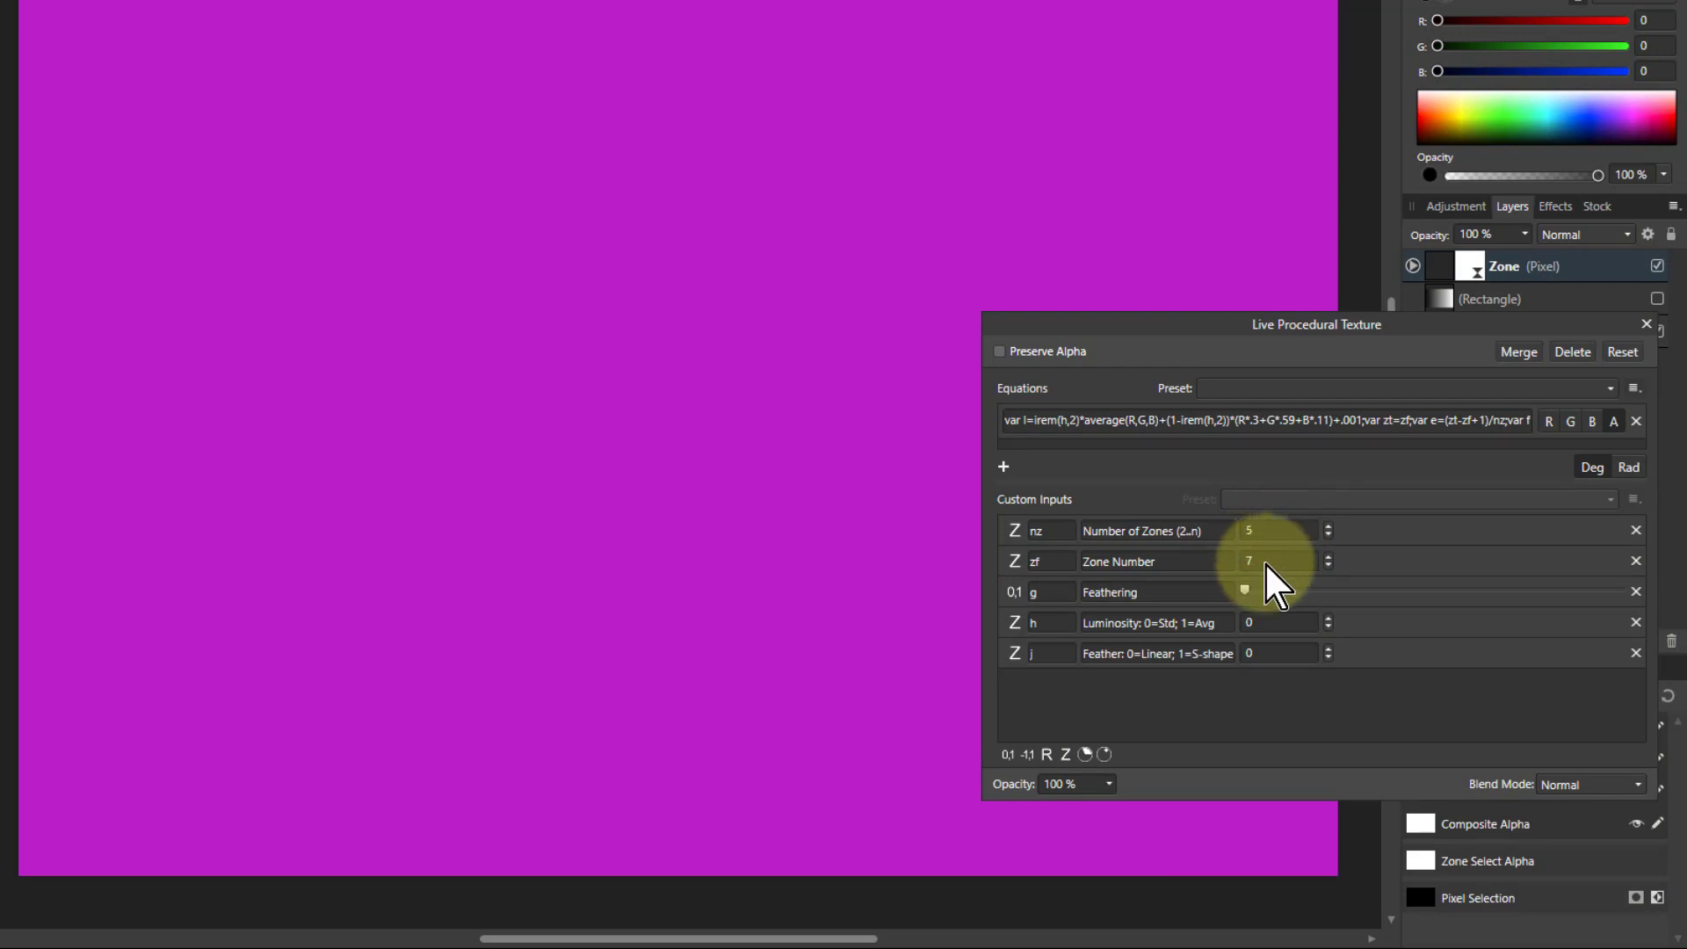
scroll(1267, 562, up, 1)
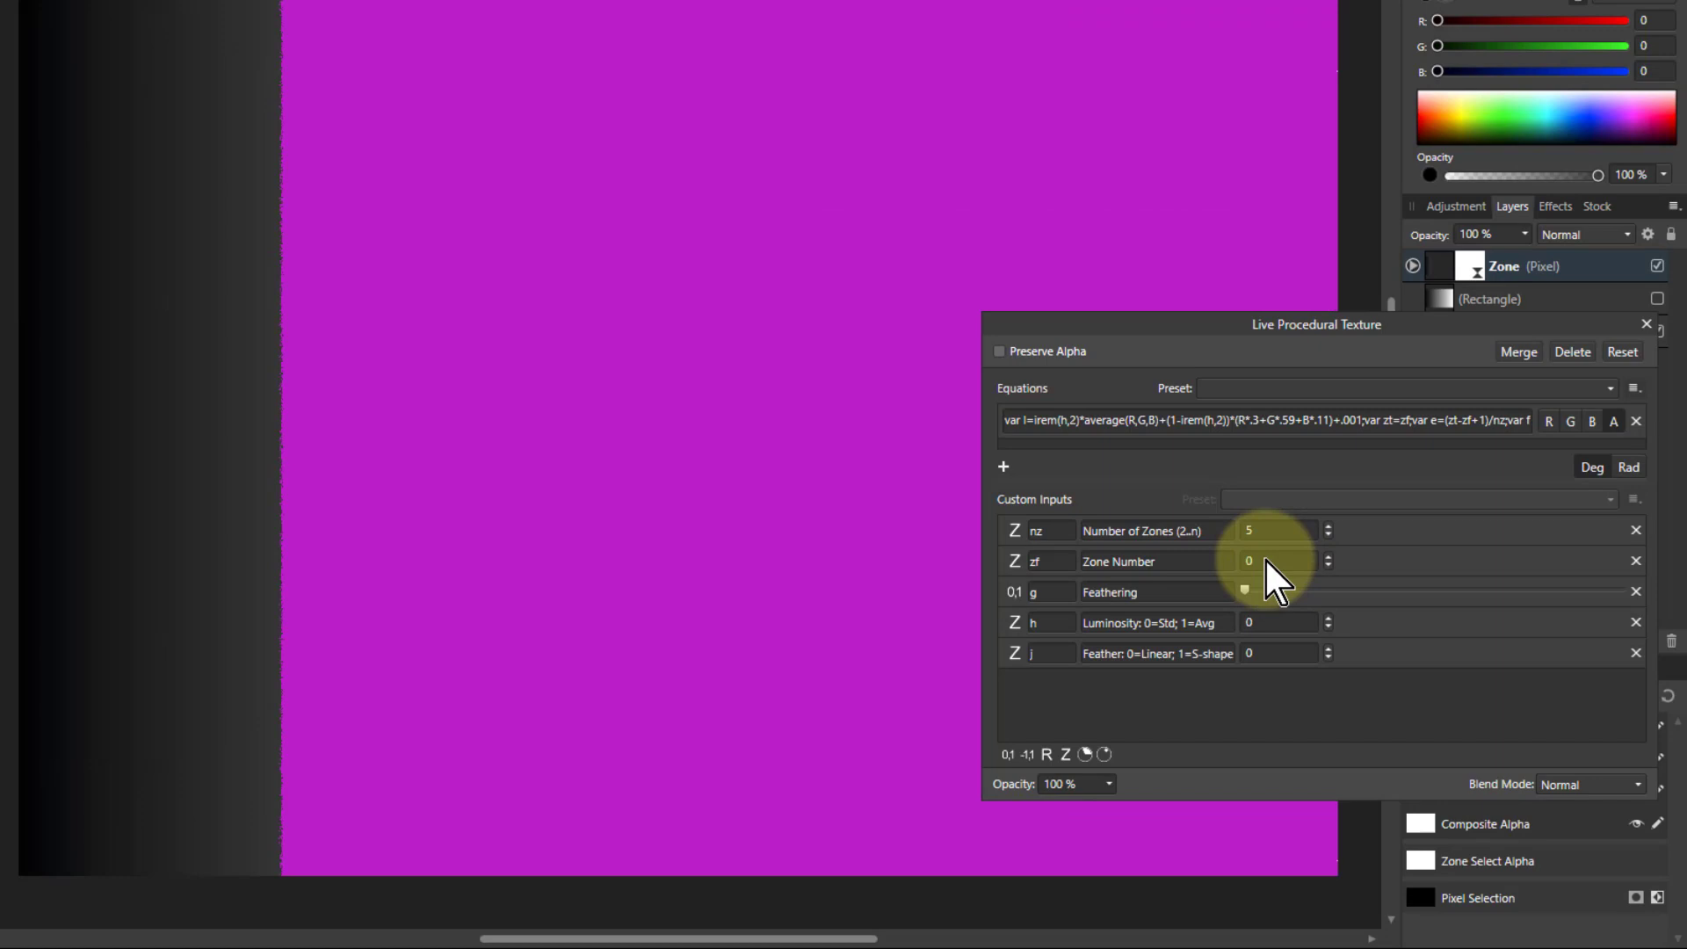
scroll(1274, 579, up, 1)
scroll(1274, 580, up, 3)
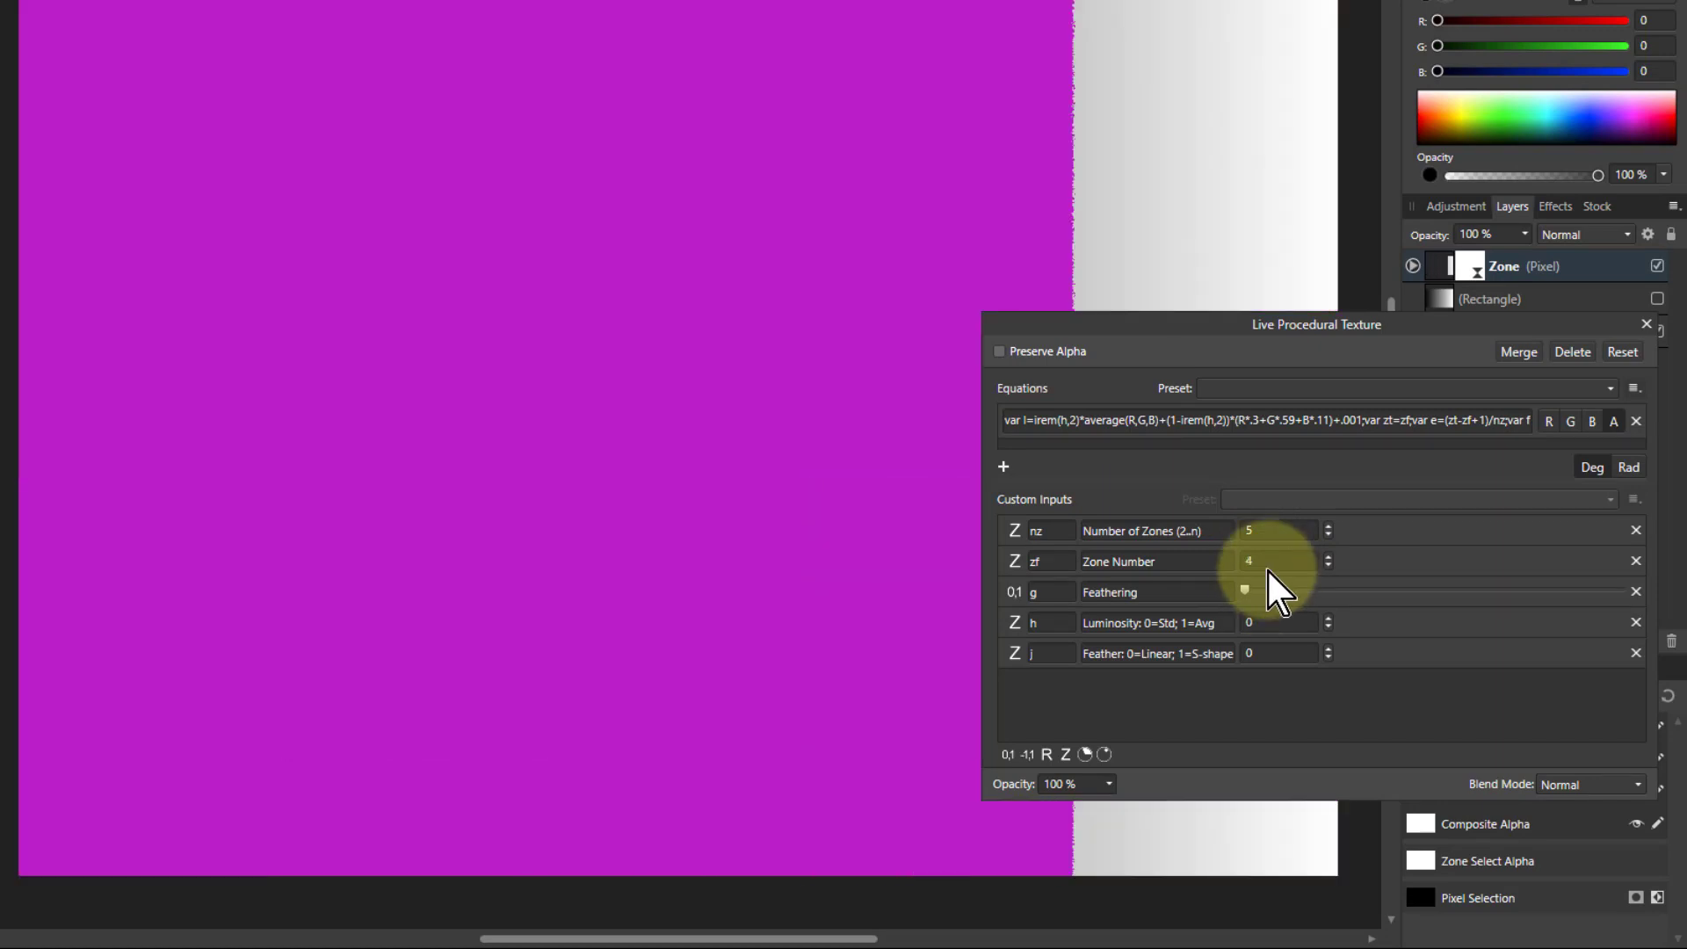
scroll(1281, 551, up, 5)
scroll(1276, 534, up, 1)
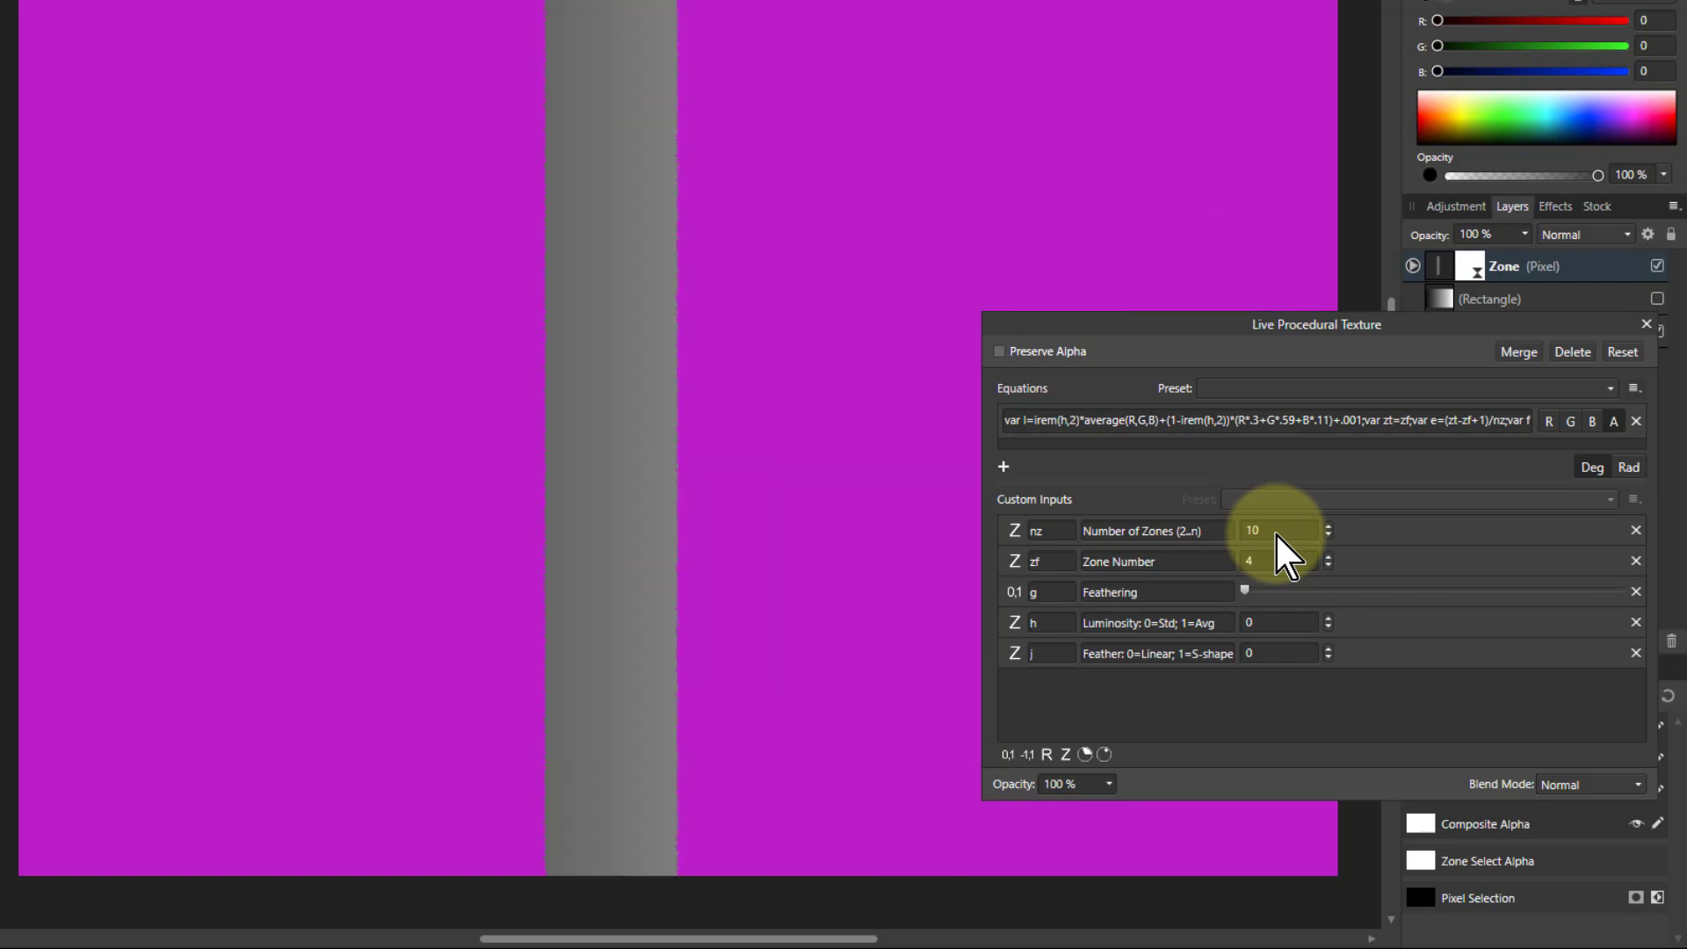
scroll(1281, 562, down, 4)
scroll(1280, 572, up, 4)
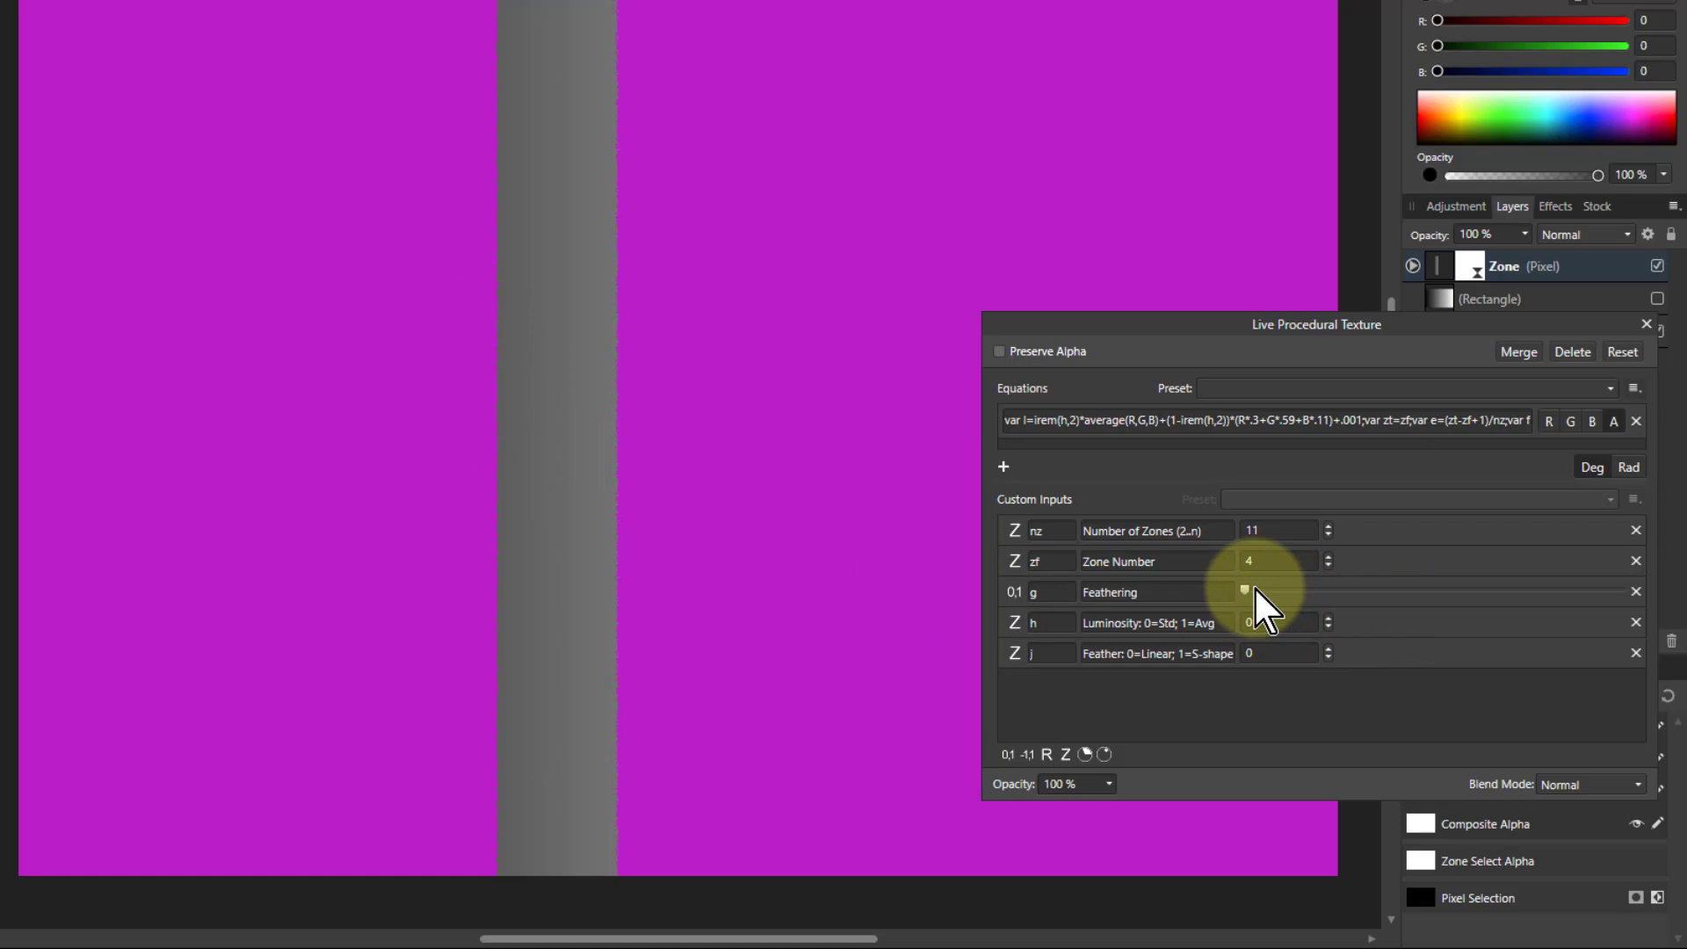
Feather the zone band's edges with the Feathering slider and set Feather type to 1
mouse_move(1246, 588)
mouse_down()
mouse_move(1286, 591)
mouse_move(1260, 593)
mouse_up()
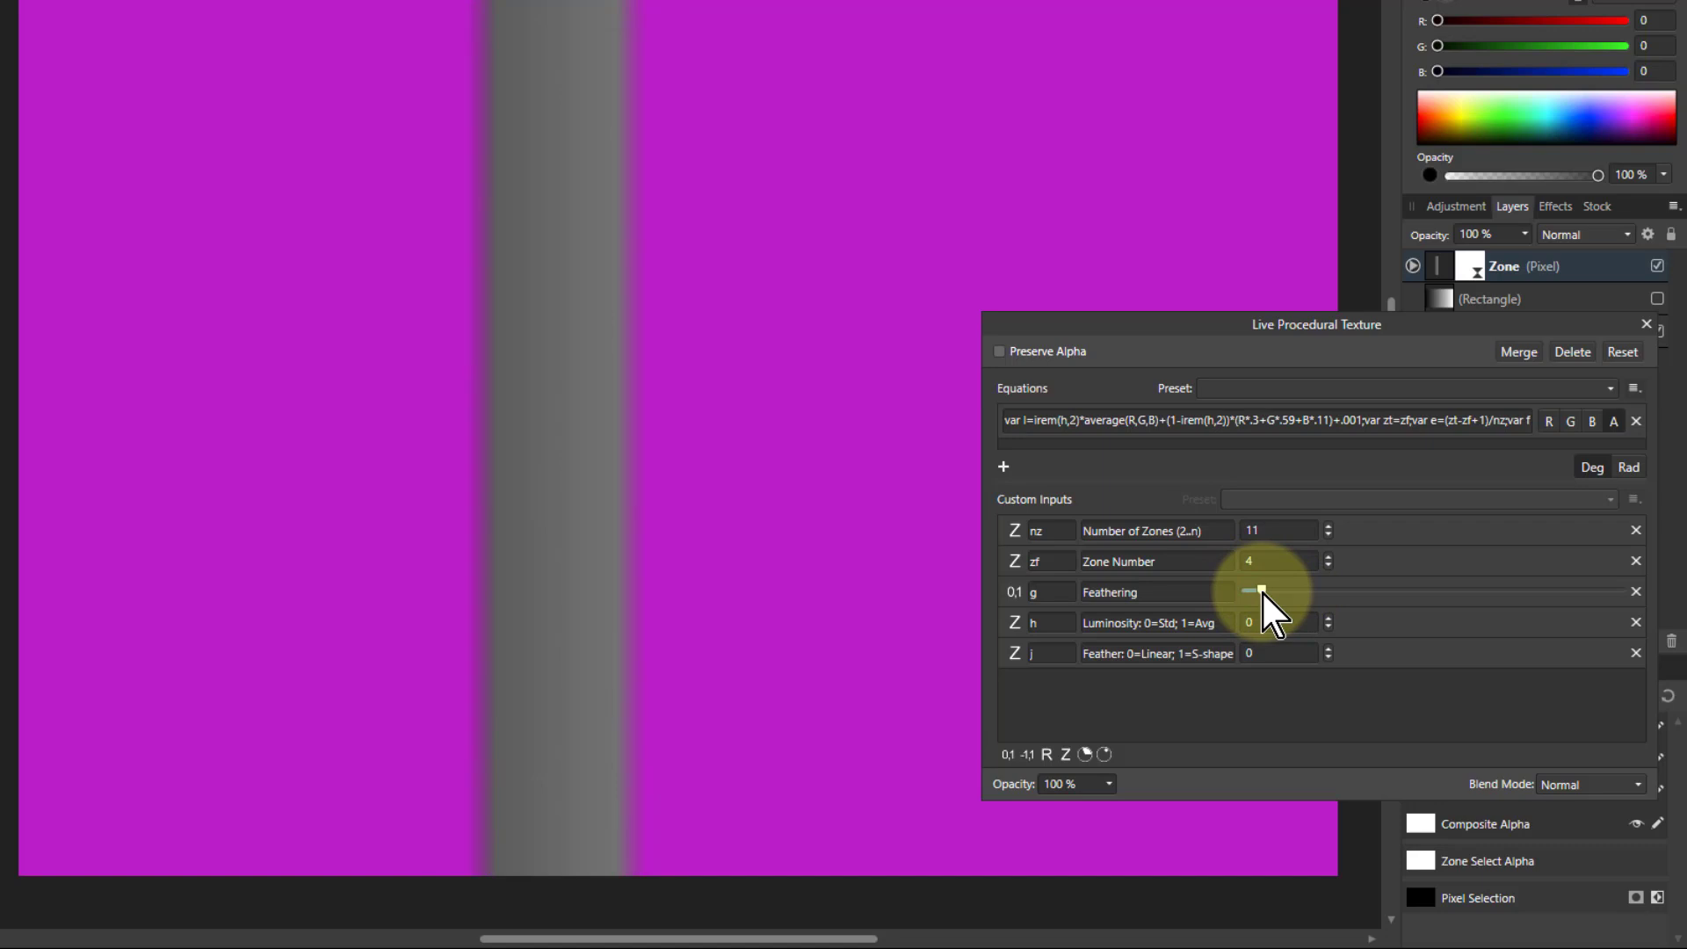
mouse_move(1263, 593)
mouse_down()
mouse_move(1316, 591)
mouse_move(1265, 596)
mouse_move(1293, 593)
mouse_up()
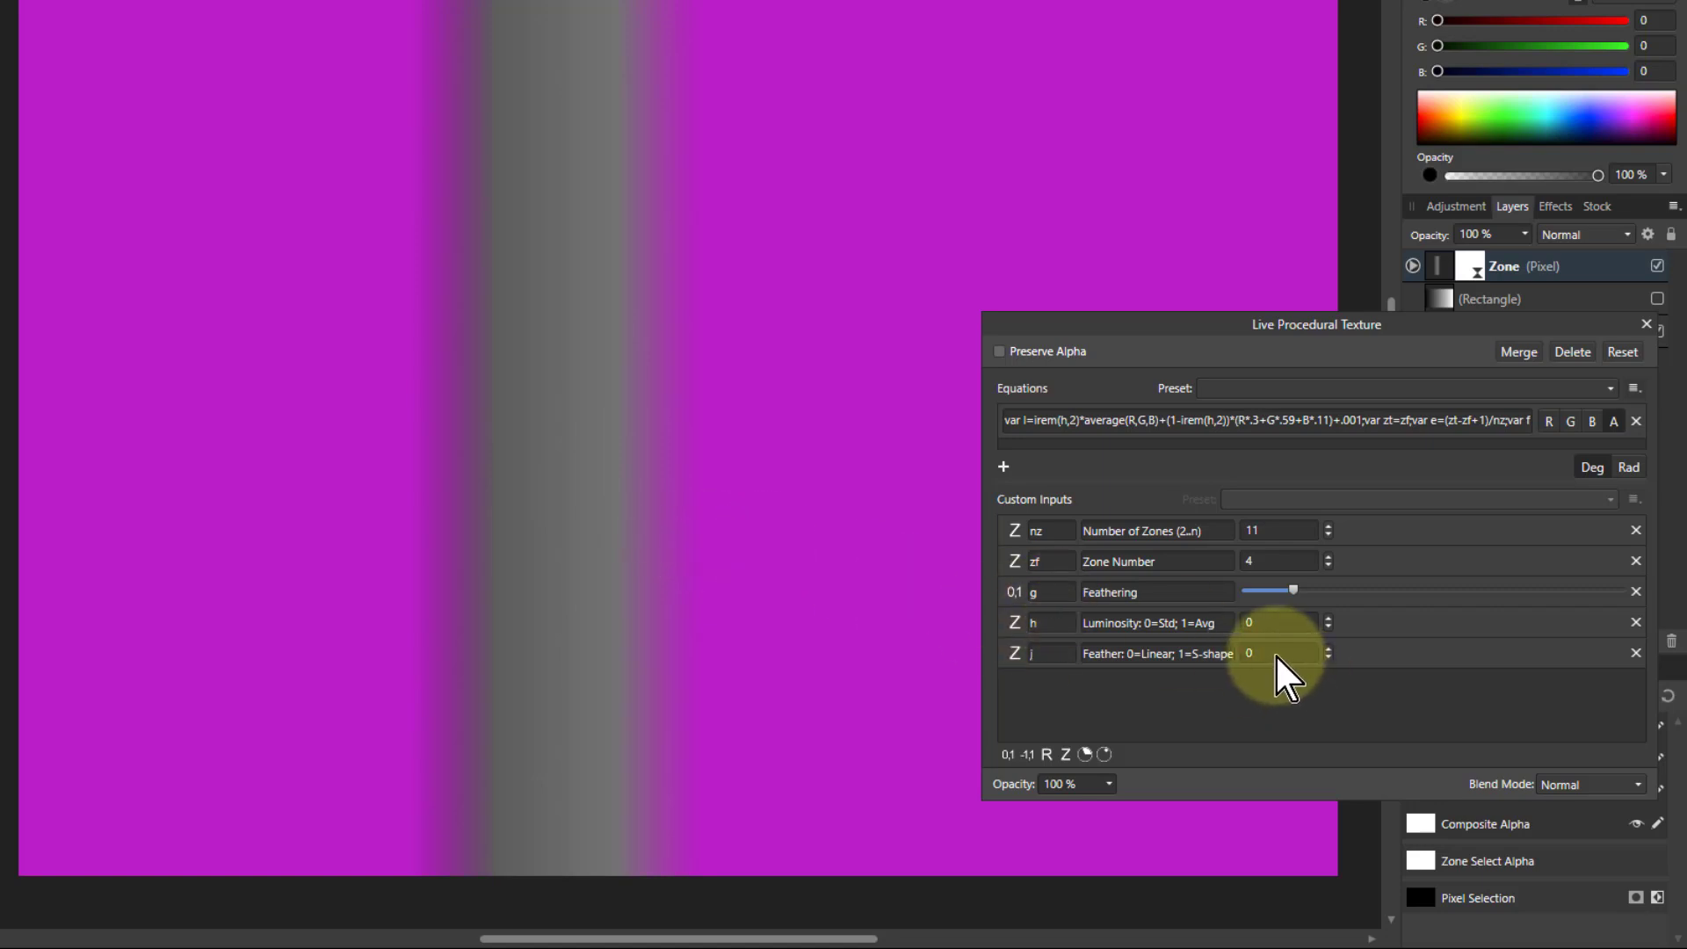
scroll(1269, 655, up, 1)
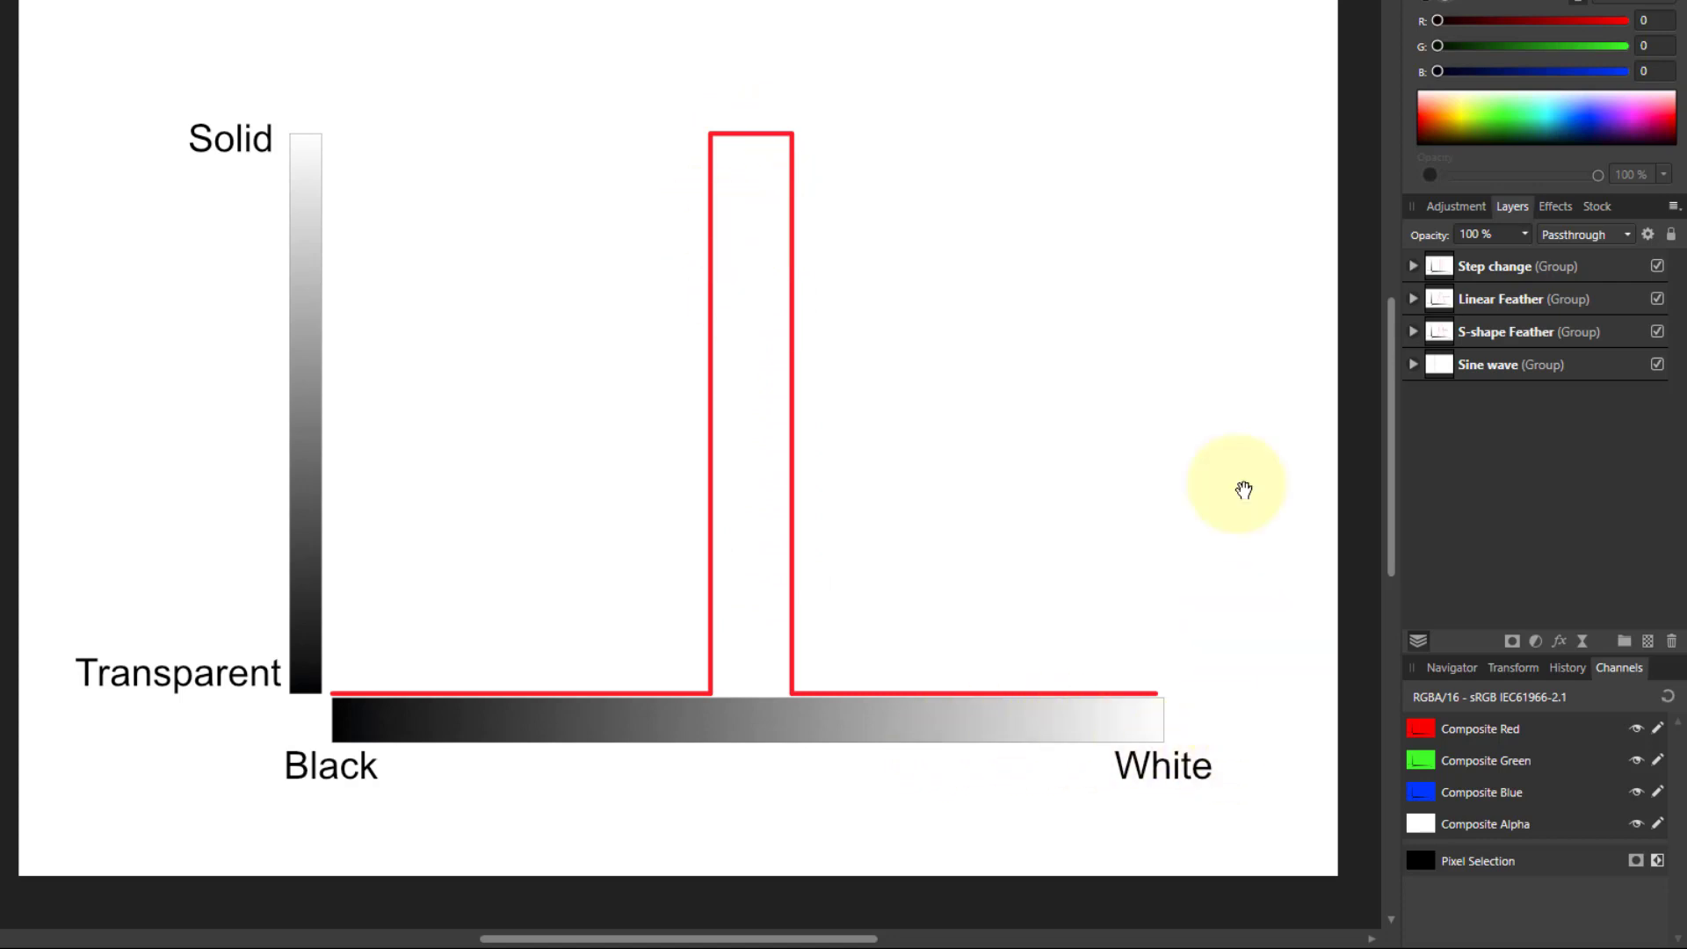
Hide the Step change, Linear Feather and S-shape Feather diagrams
click(1658, 267)
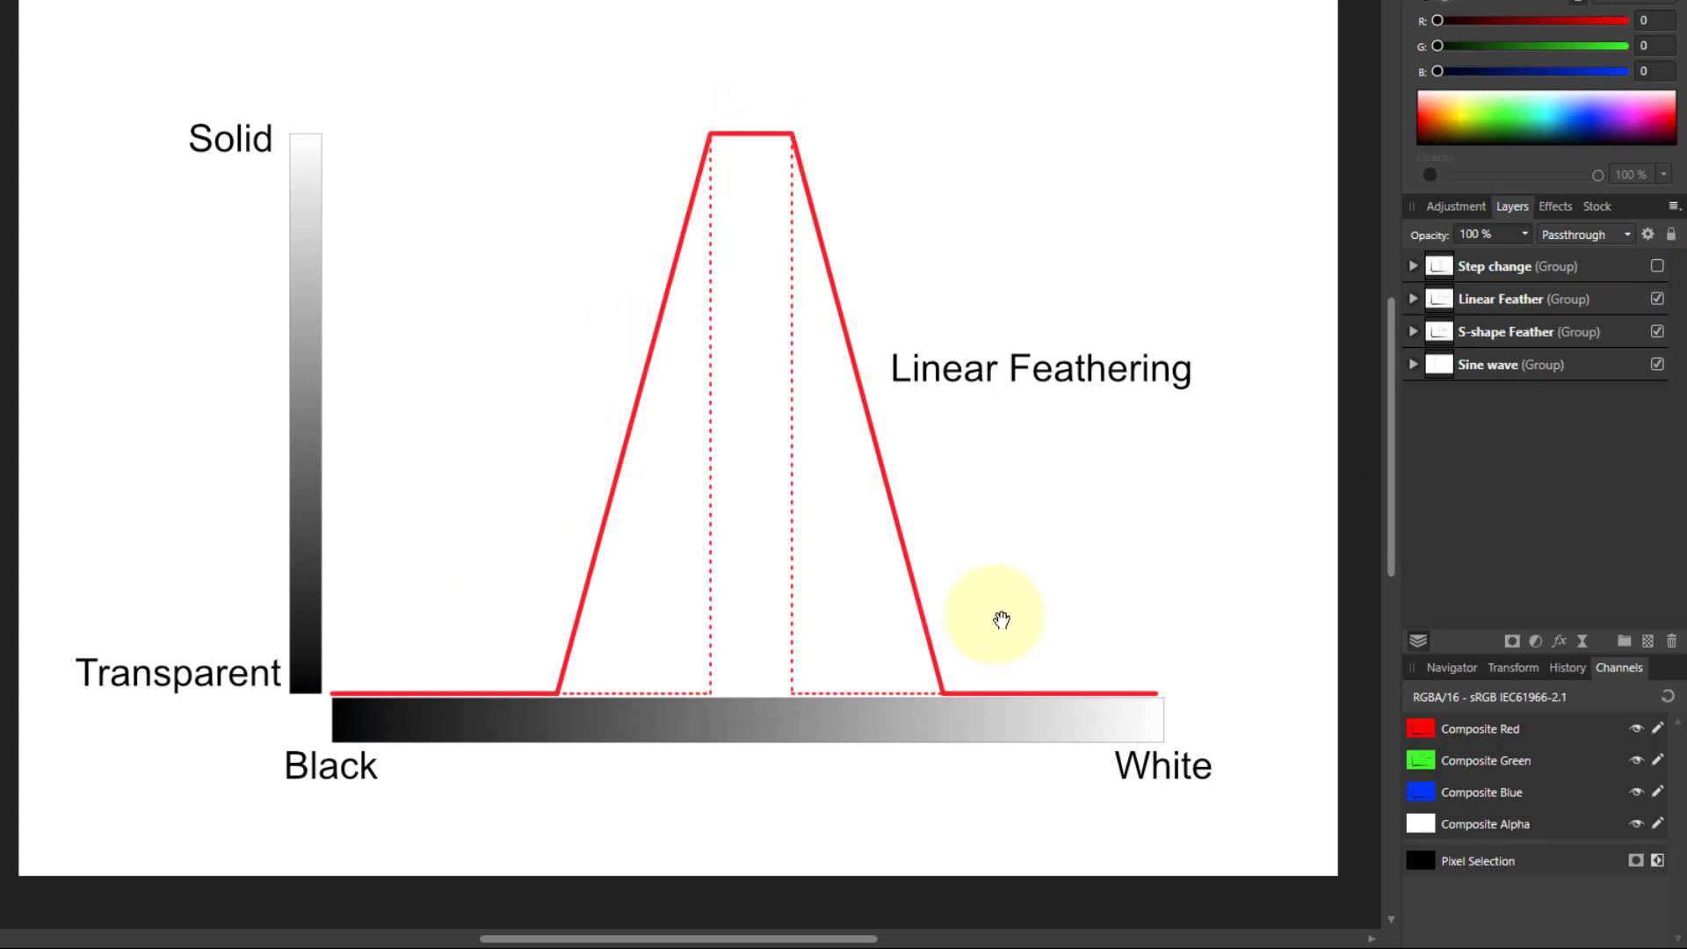
click(1657, 300)
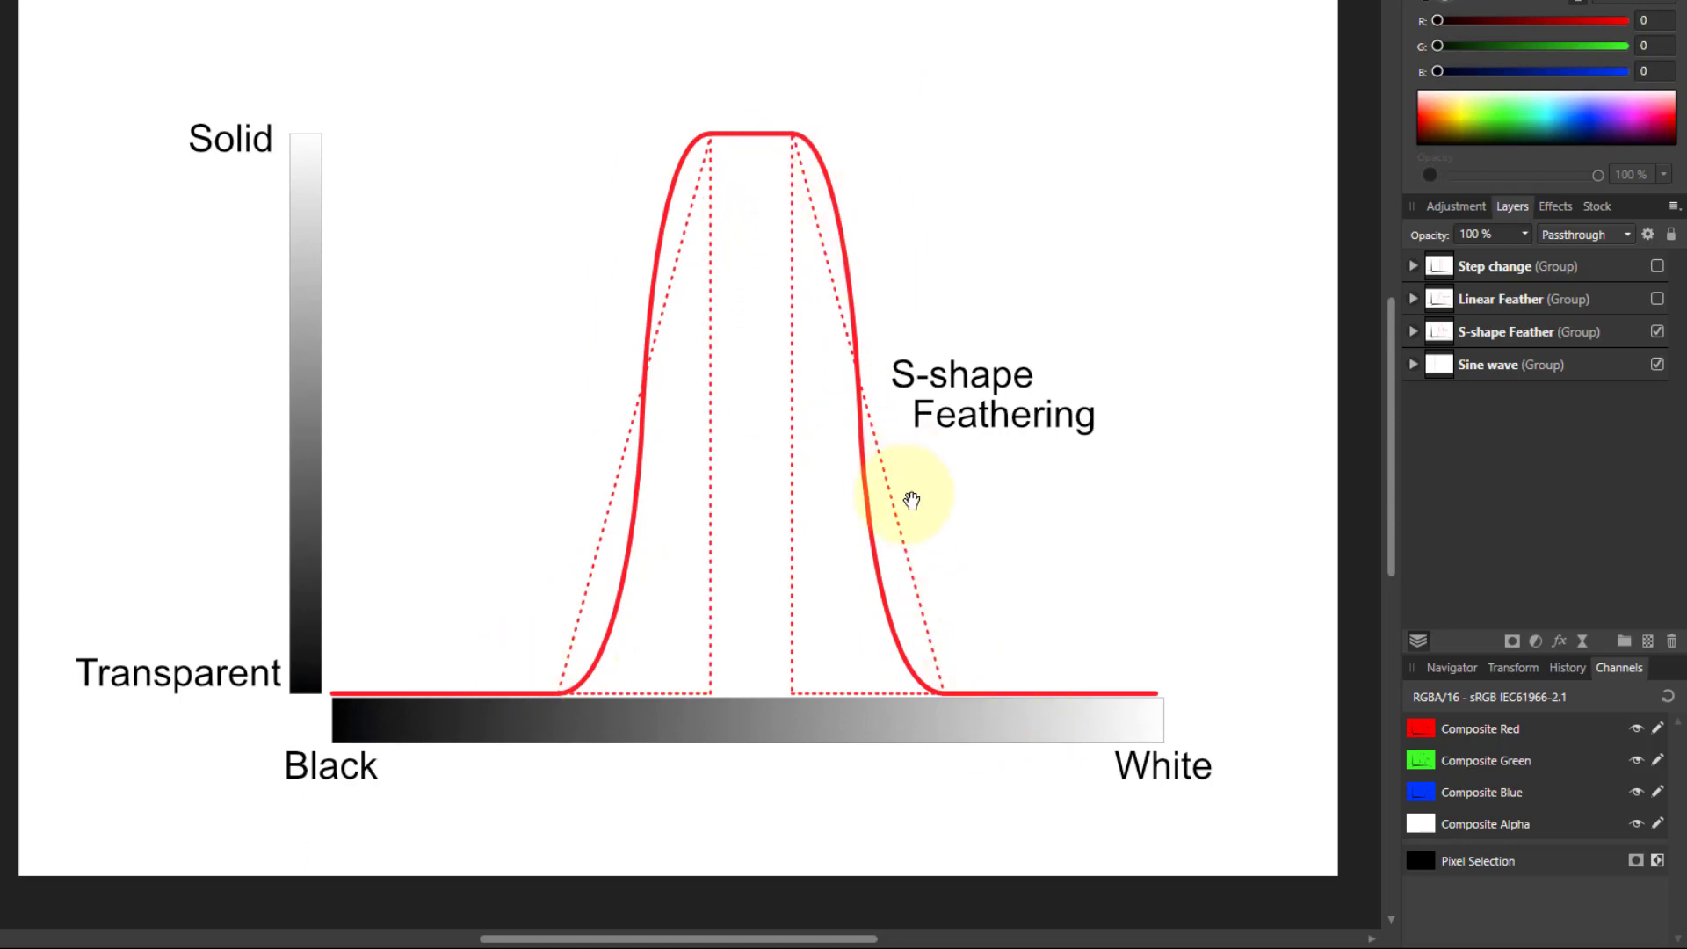
click(1656, 332)
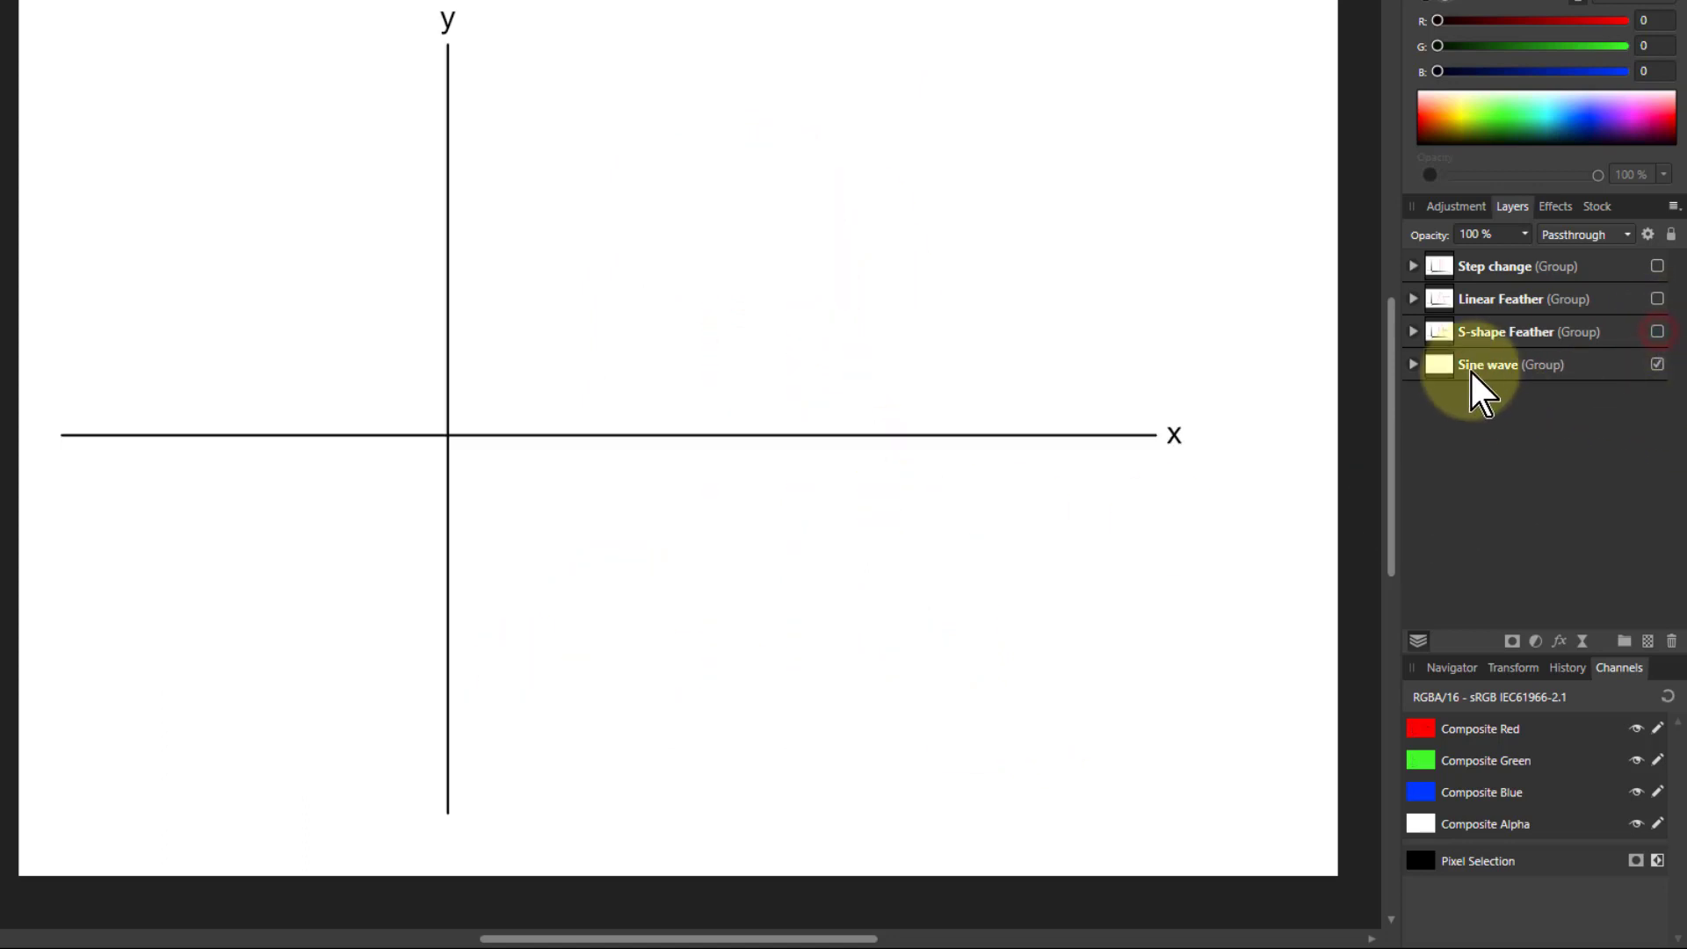
Show Sine1, Sine2, the y = sin(x) label and cosine, then re-show S-shape Feather
click(1413, 365)
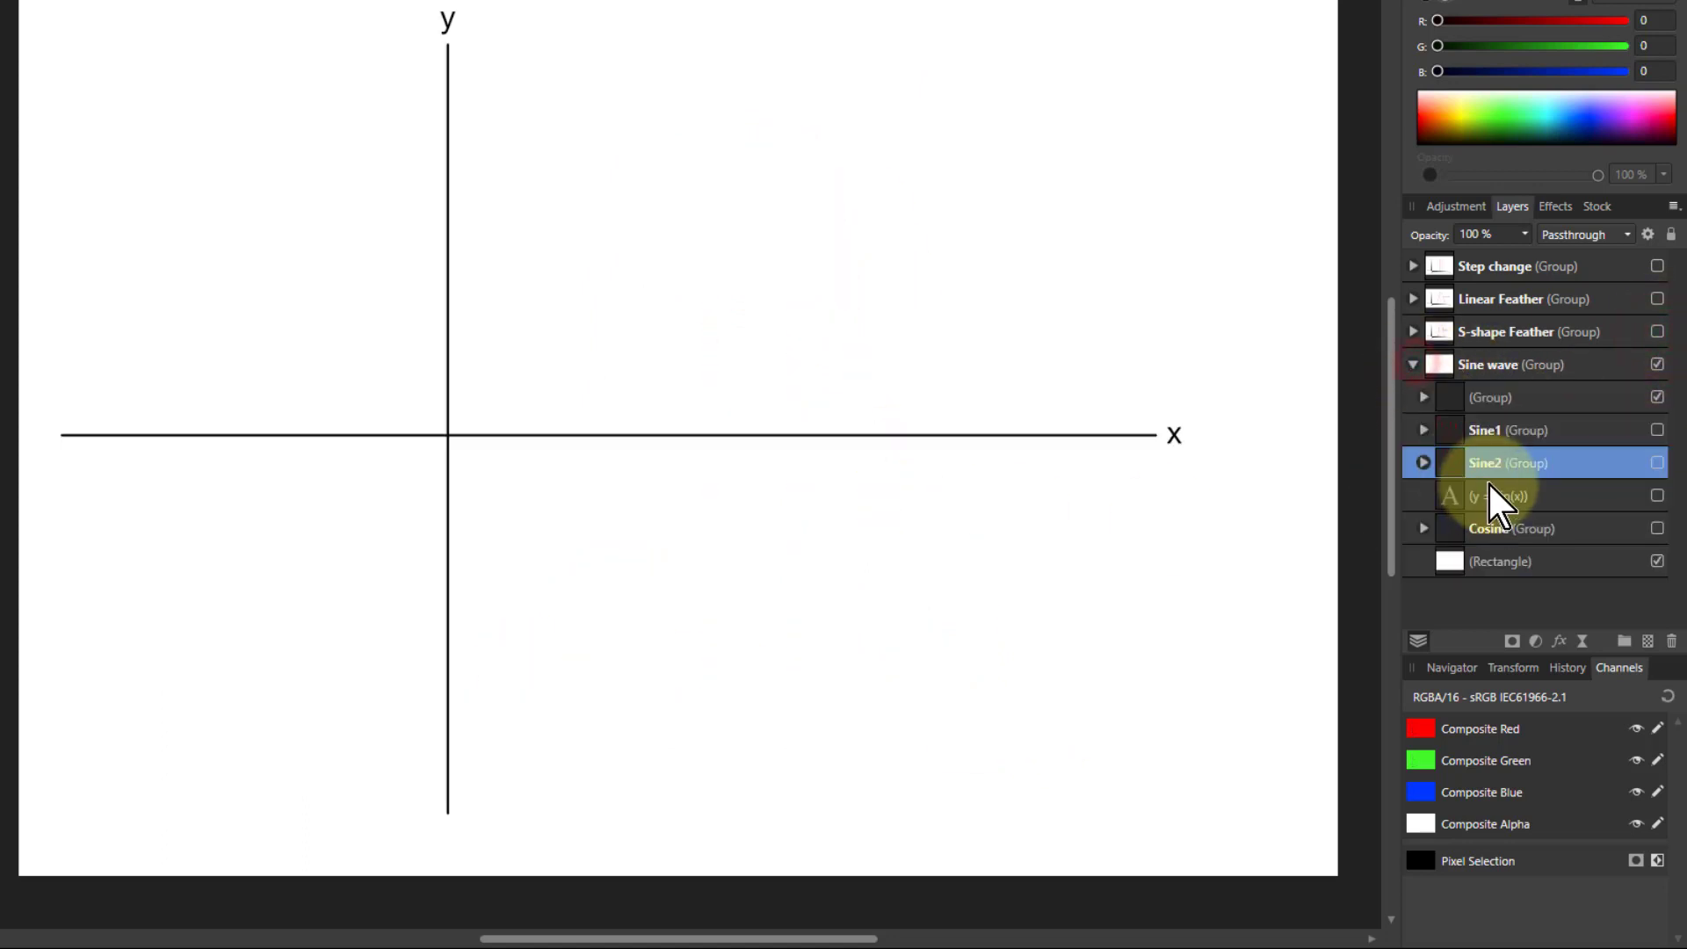
click(1656, 430)
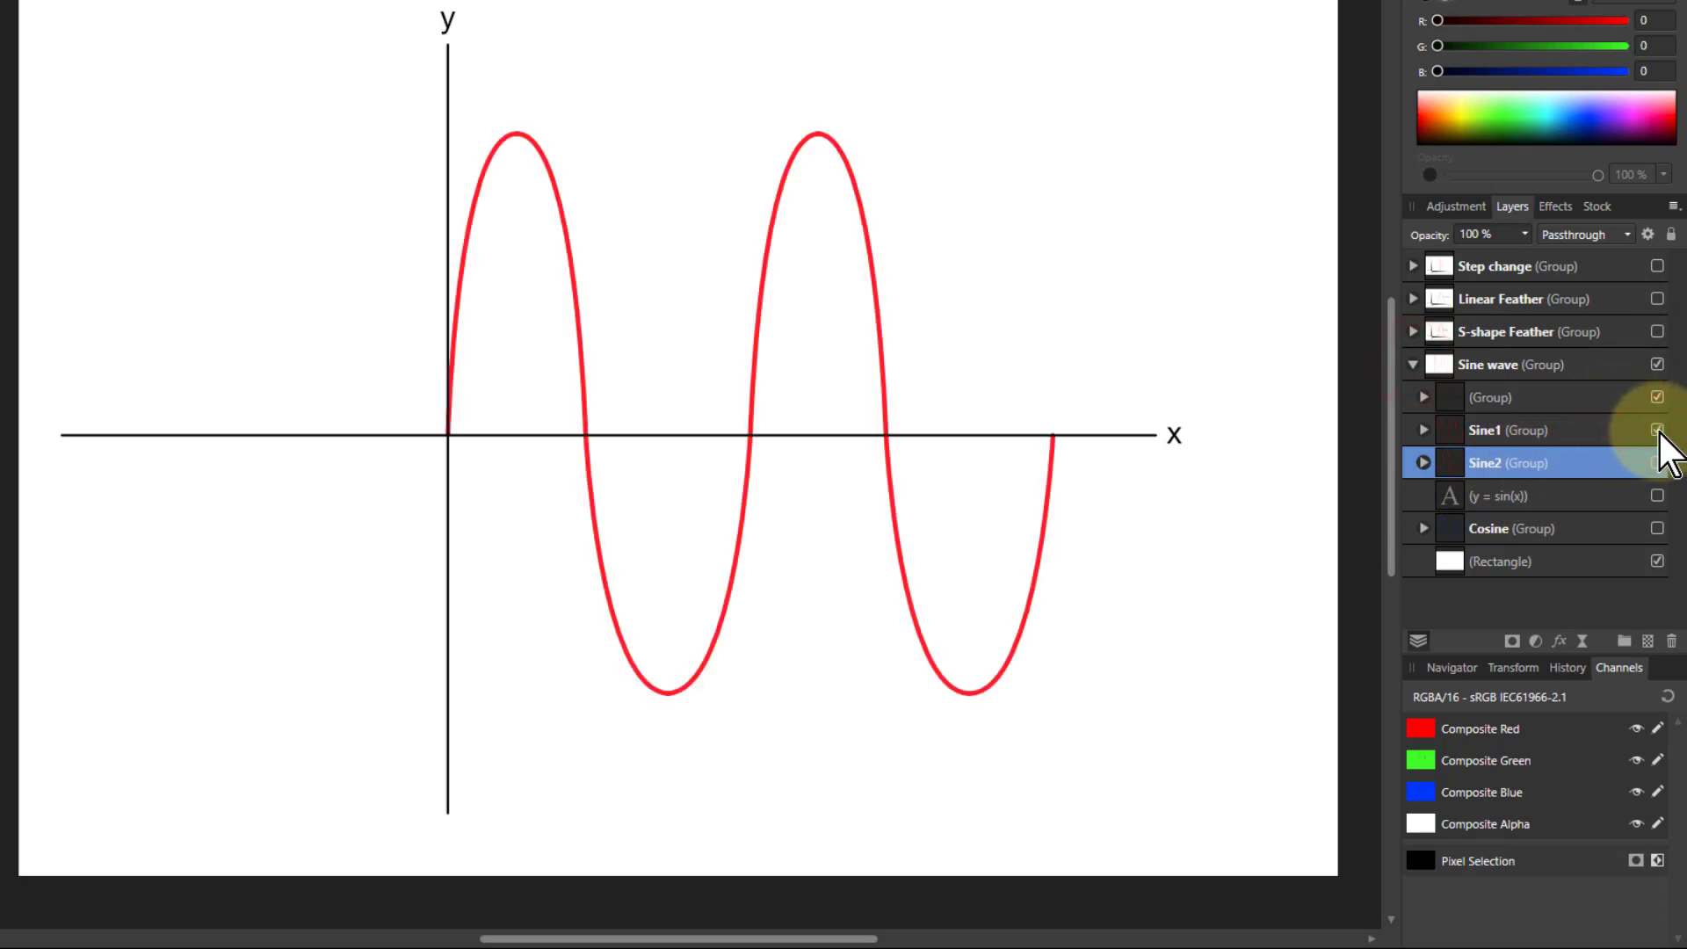
click(1657, 463)
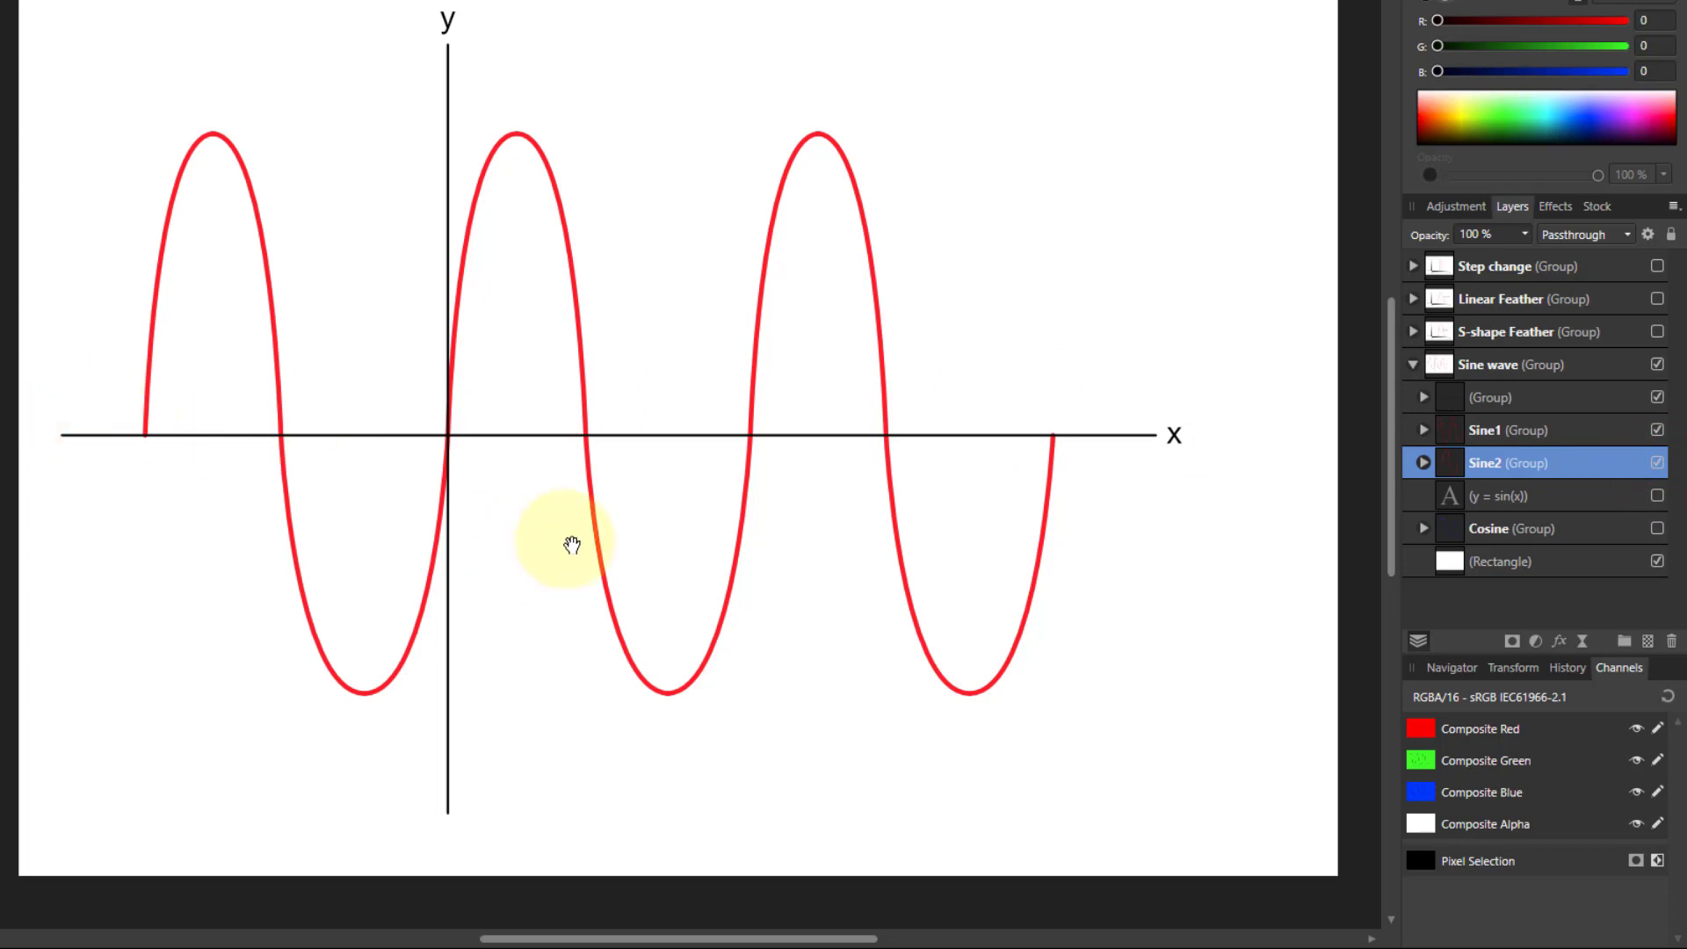
click(1657, 496)
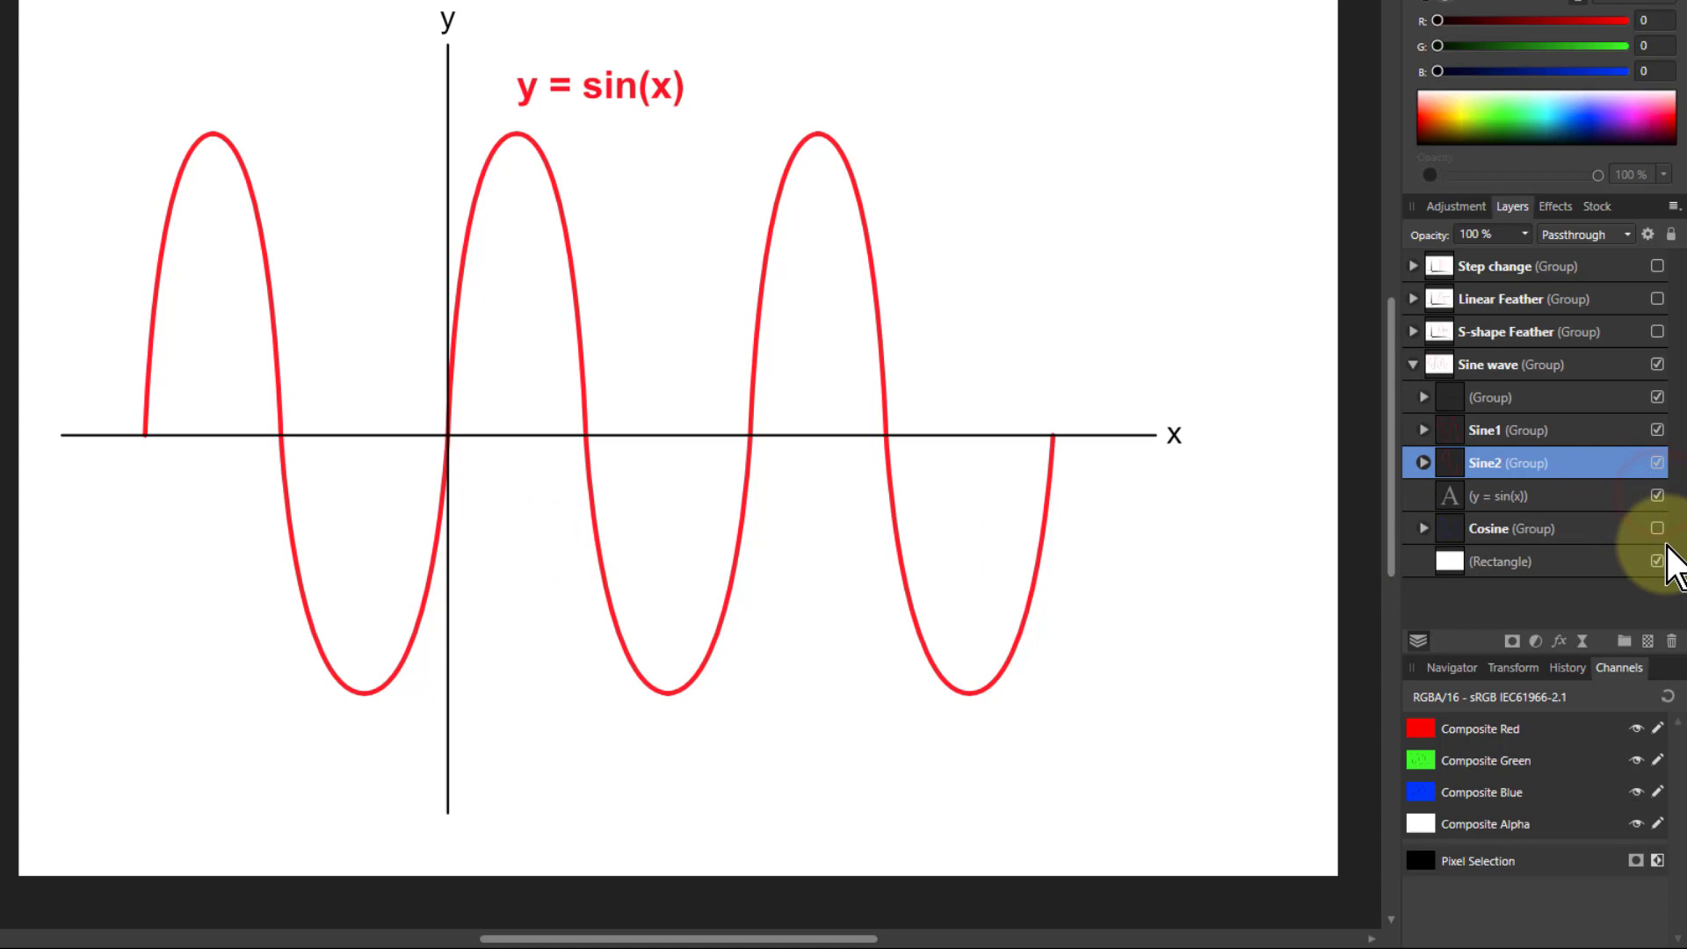
click(1657, 529)
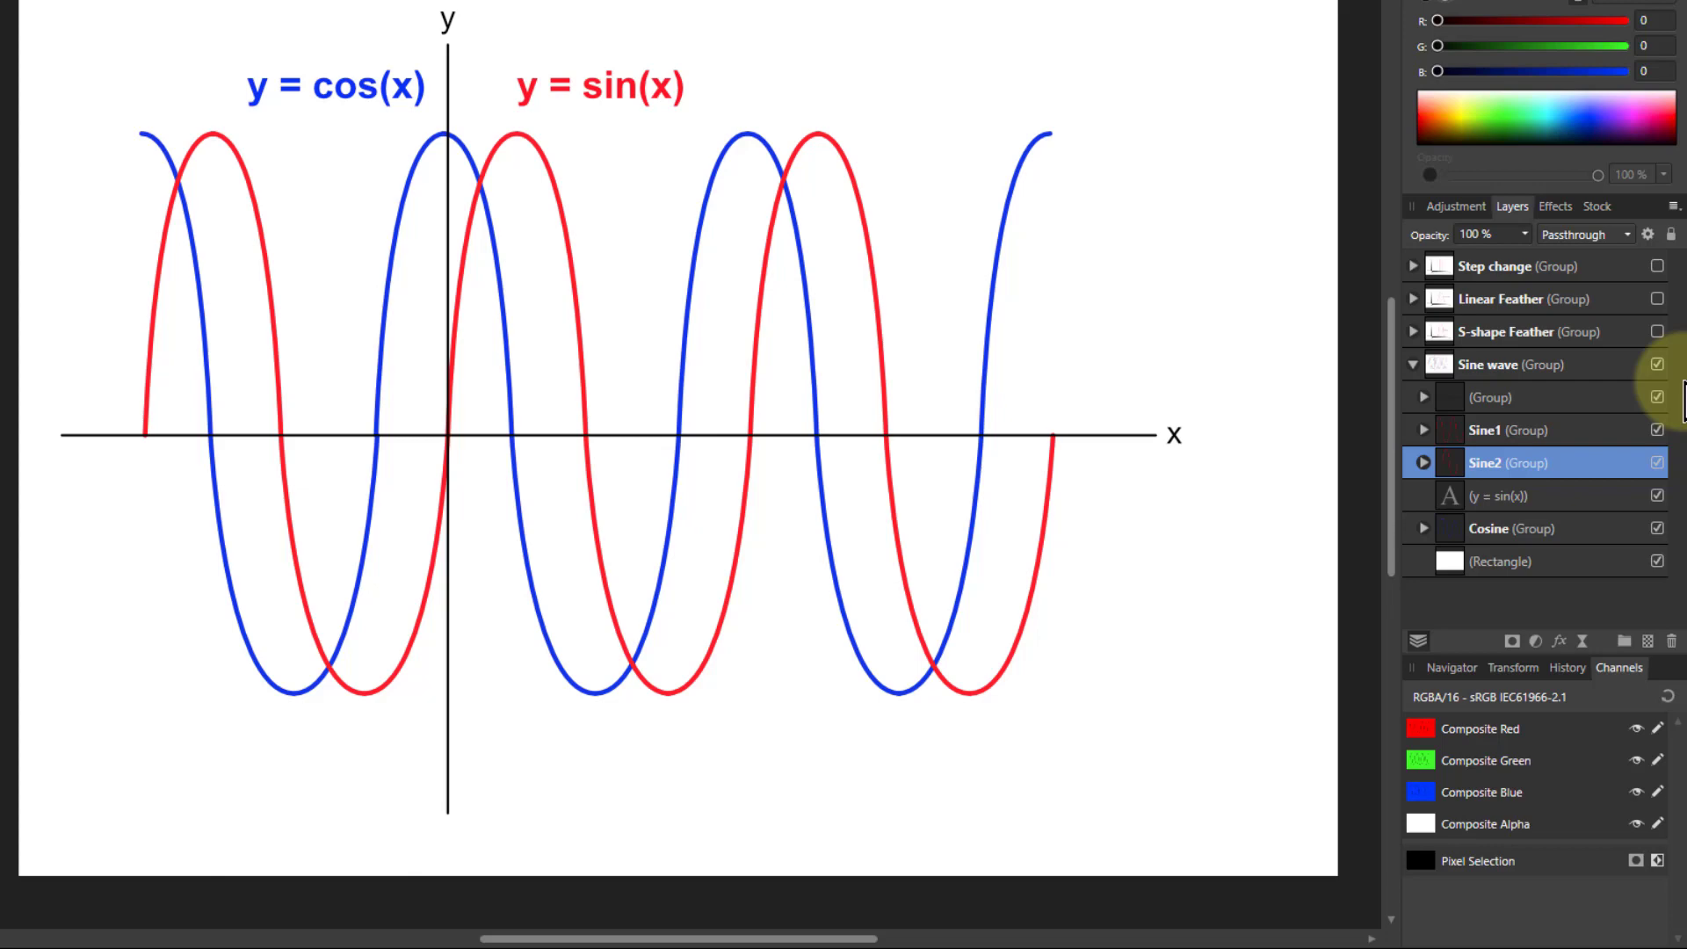
click(1656, 331)
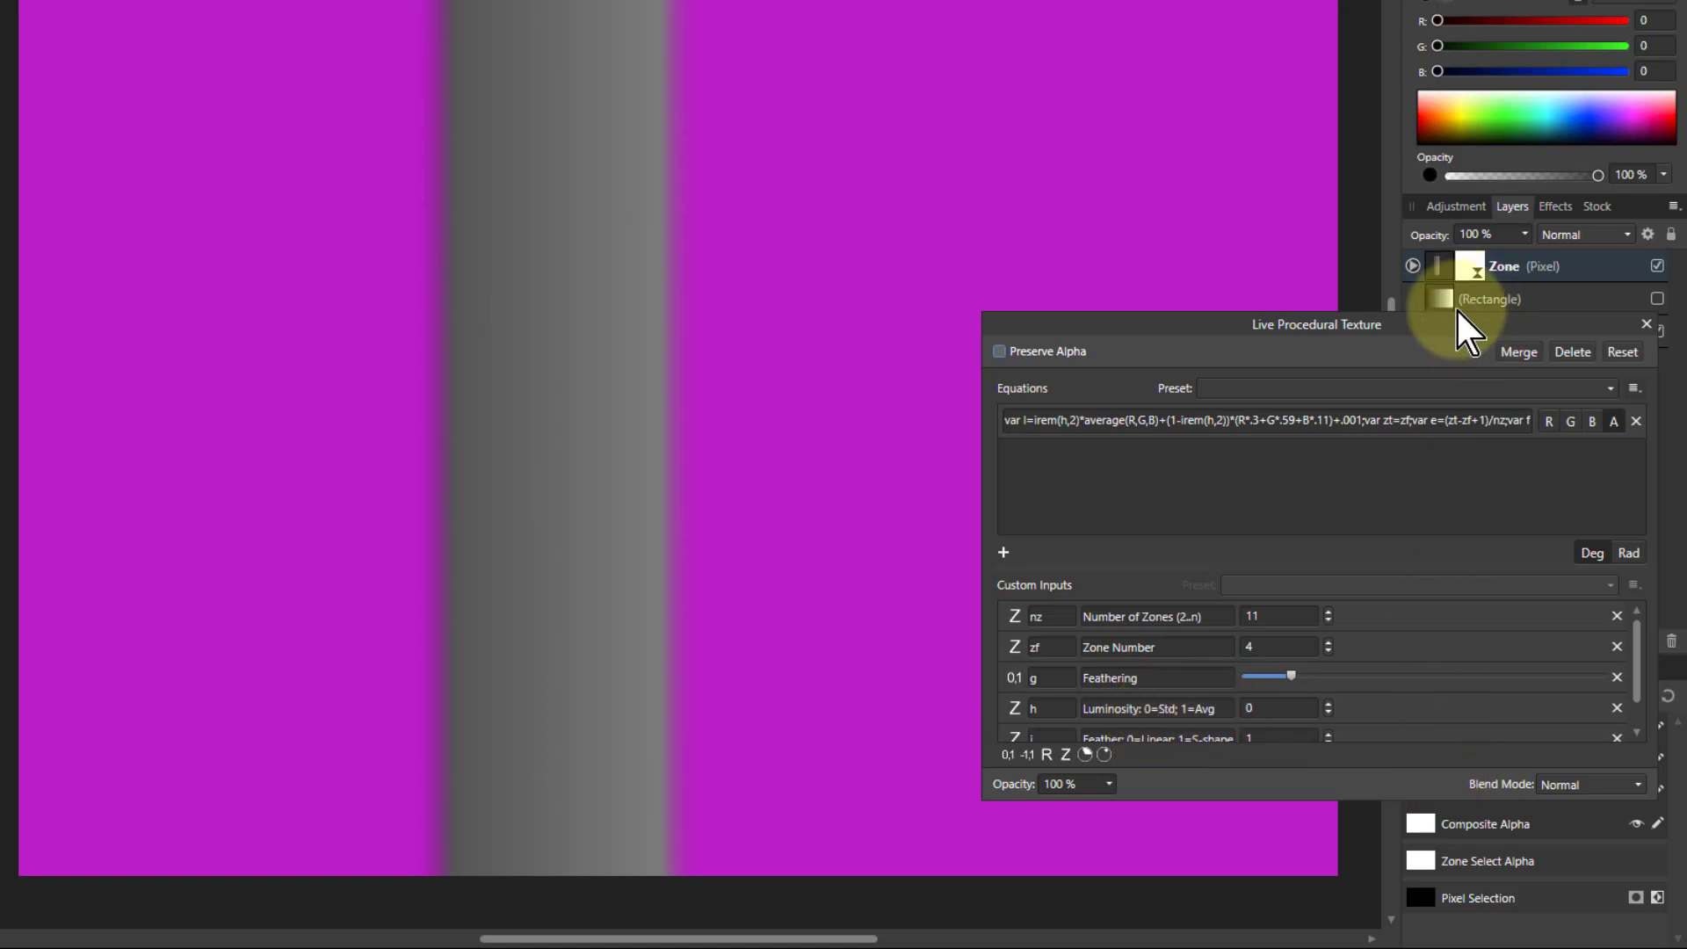
Close the procedural texture settings and switch to the before.jpg tree photo
drag(1451, 327, 1400, 302)
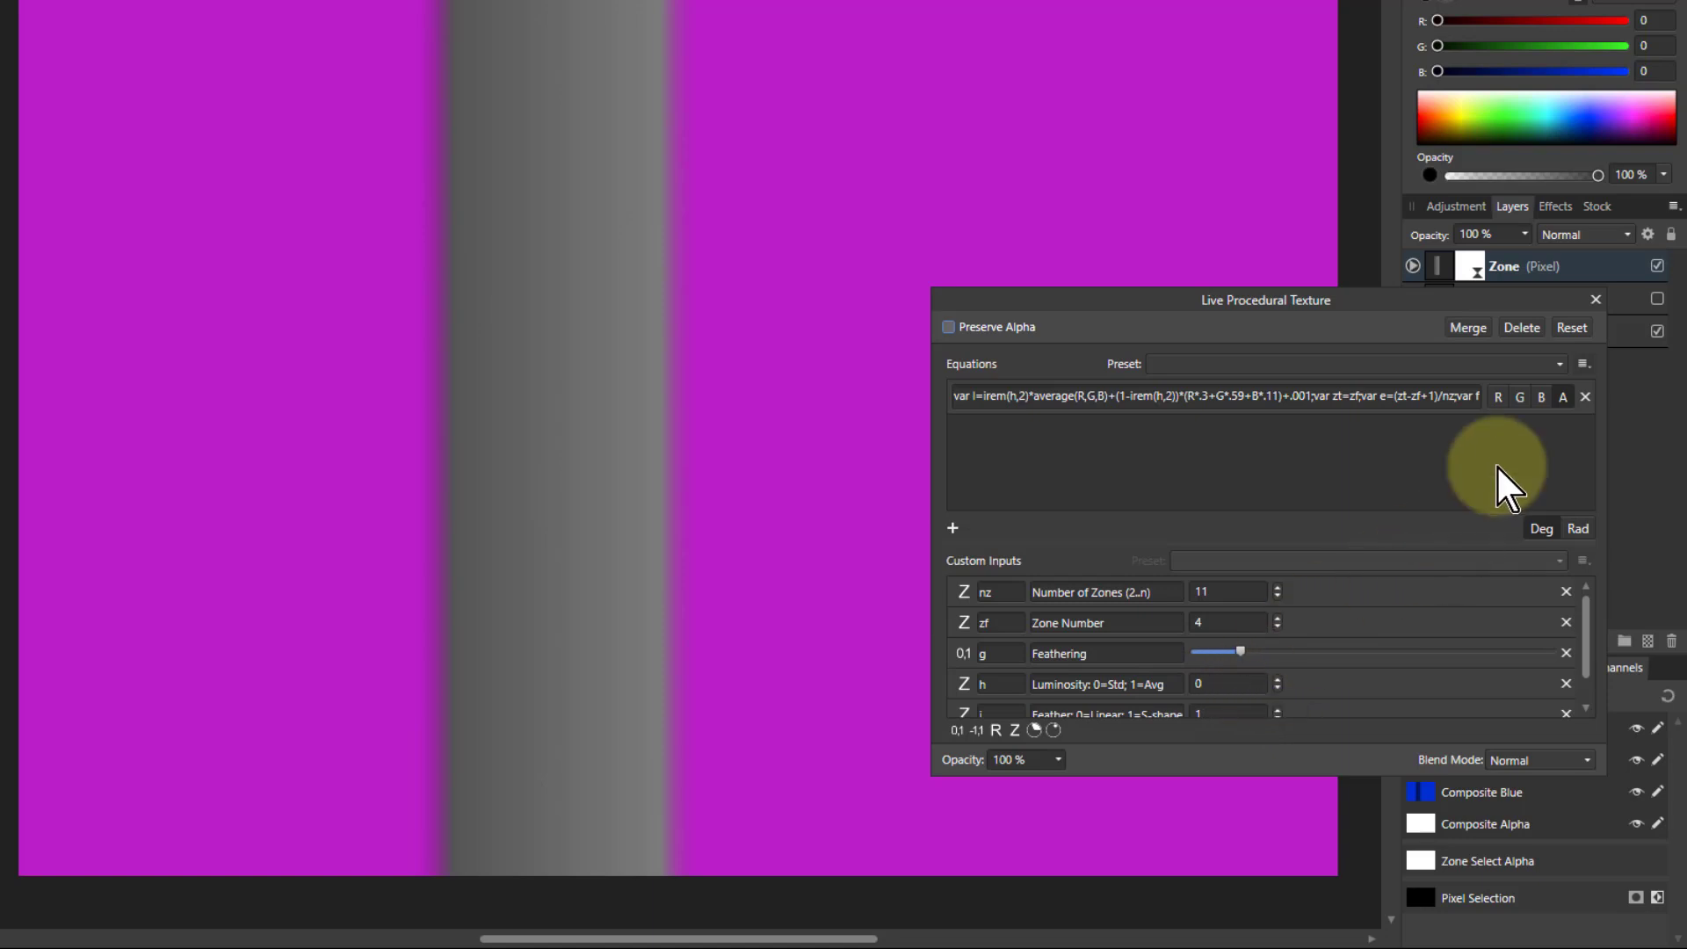
click(1596, 300)
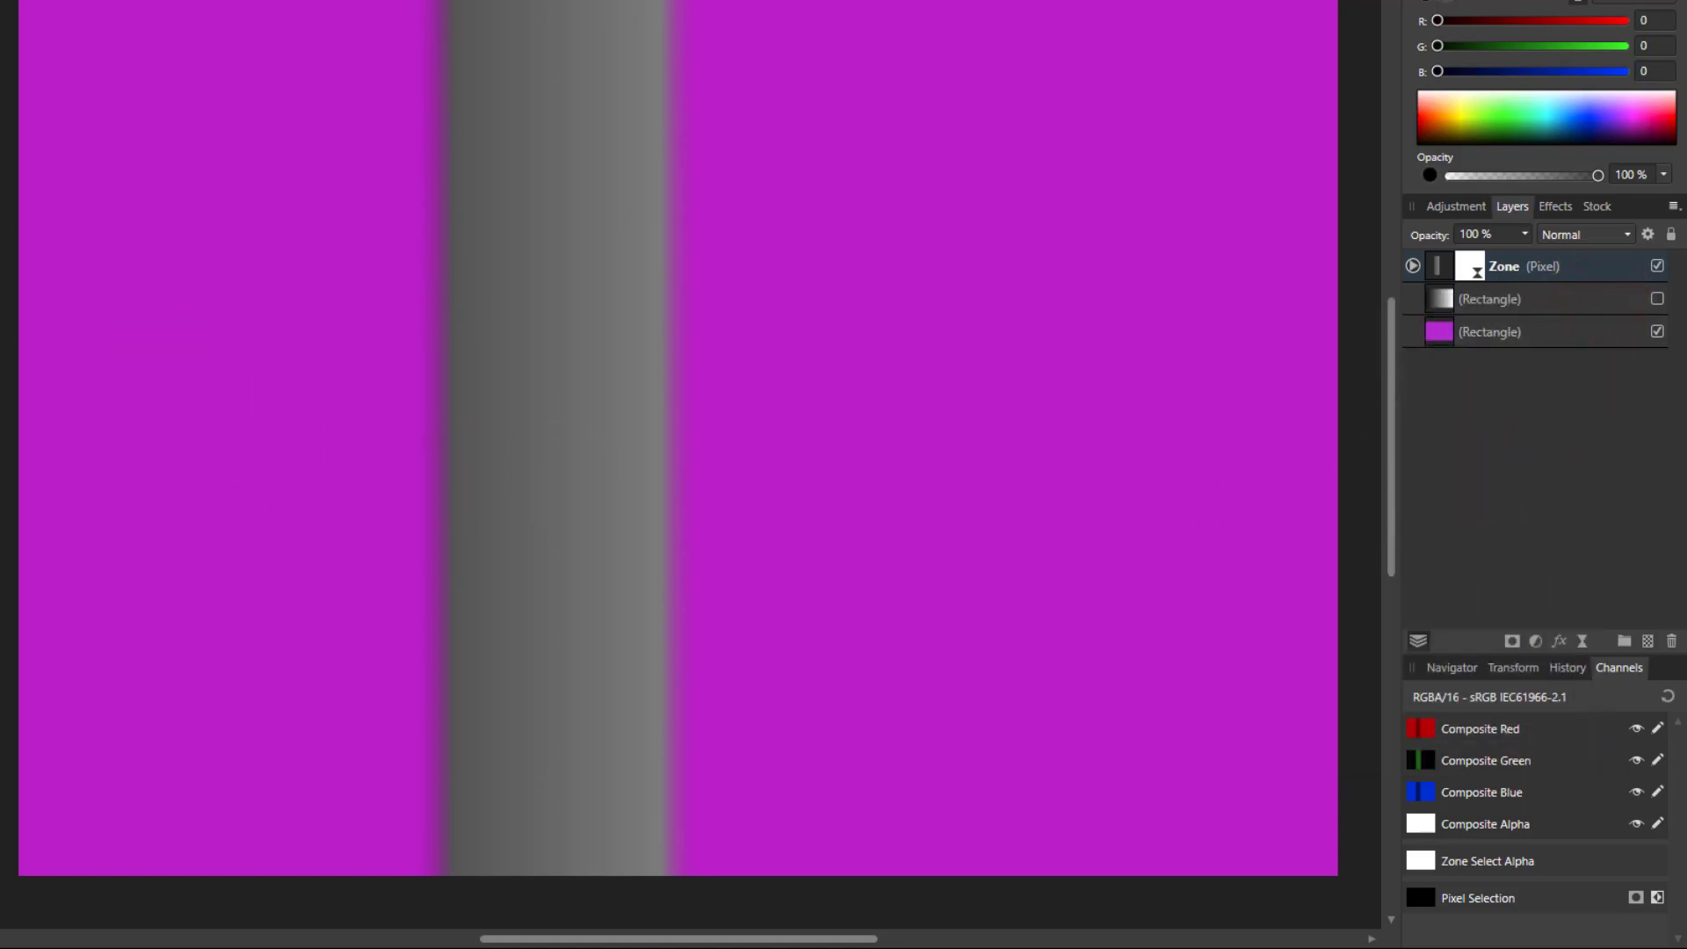
click(202, 1)
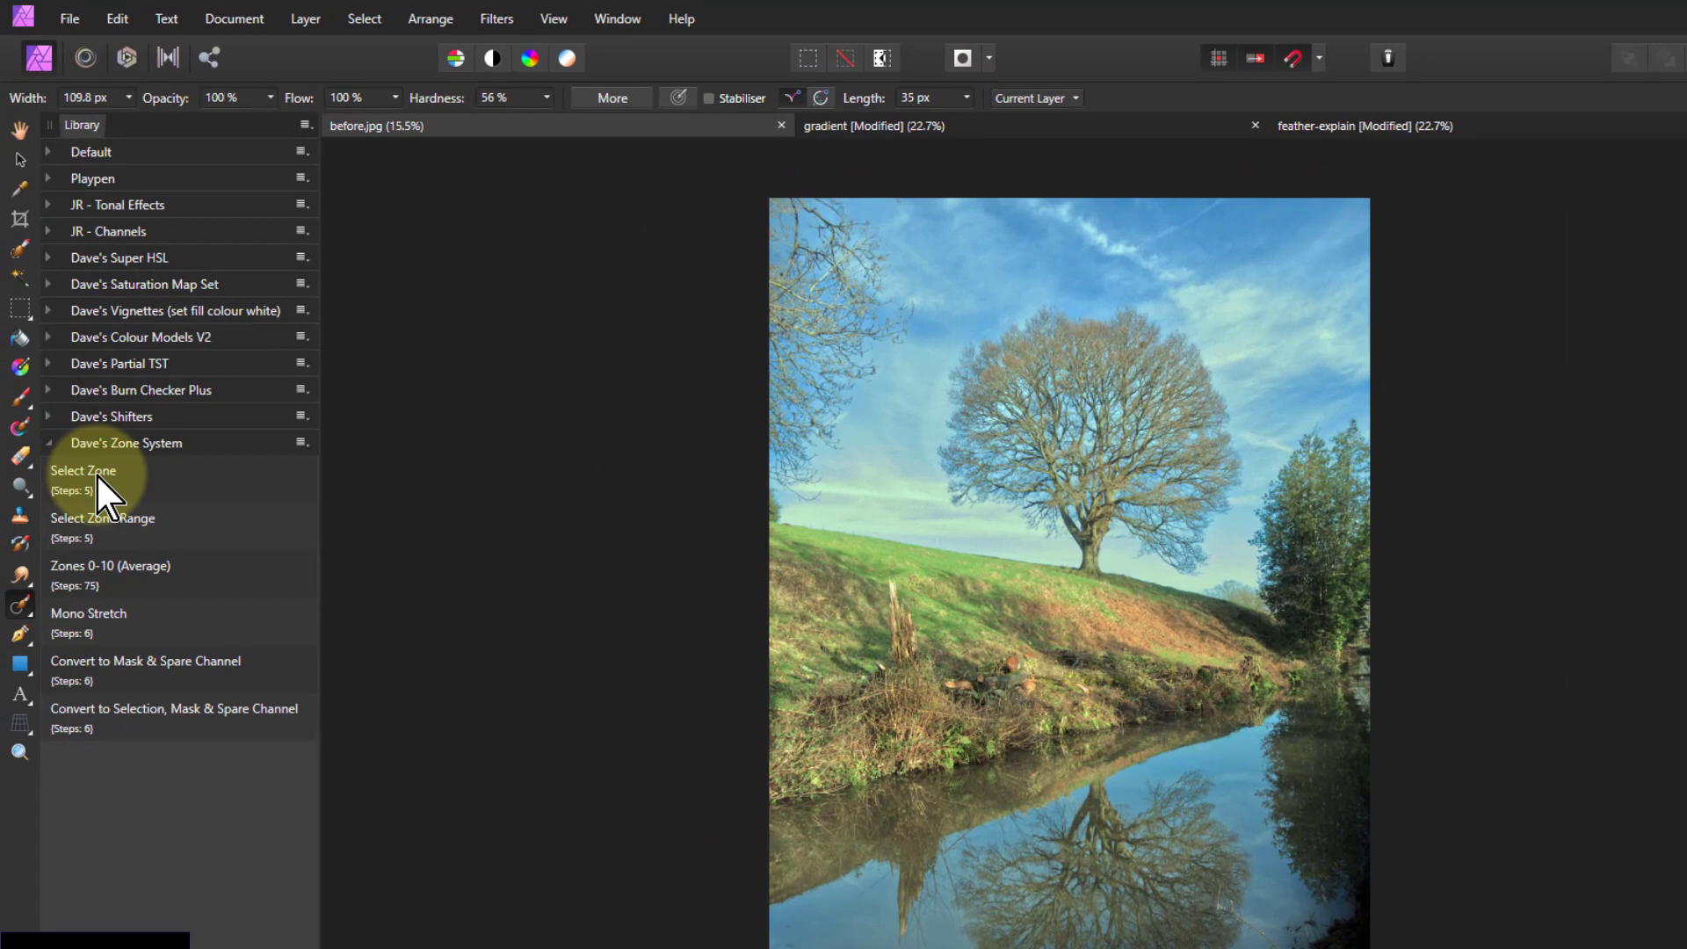
Run Select Zone on before.jpg and open the Zone Select texture settings with all inputs visible
click(81, 462)
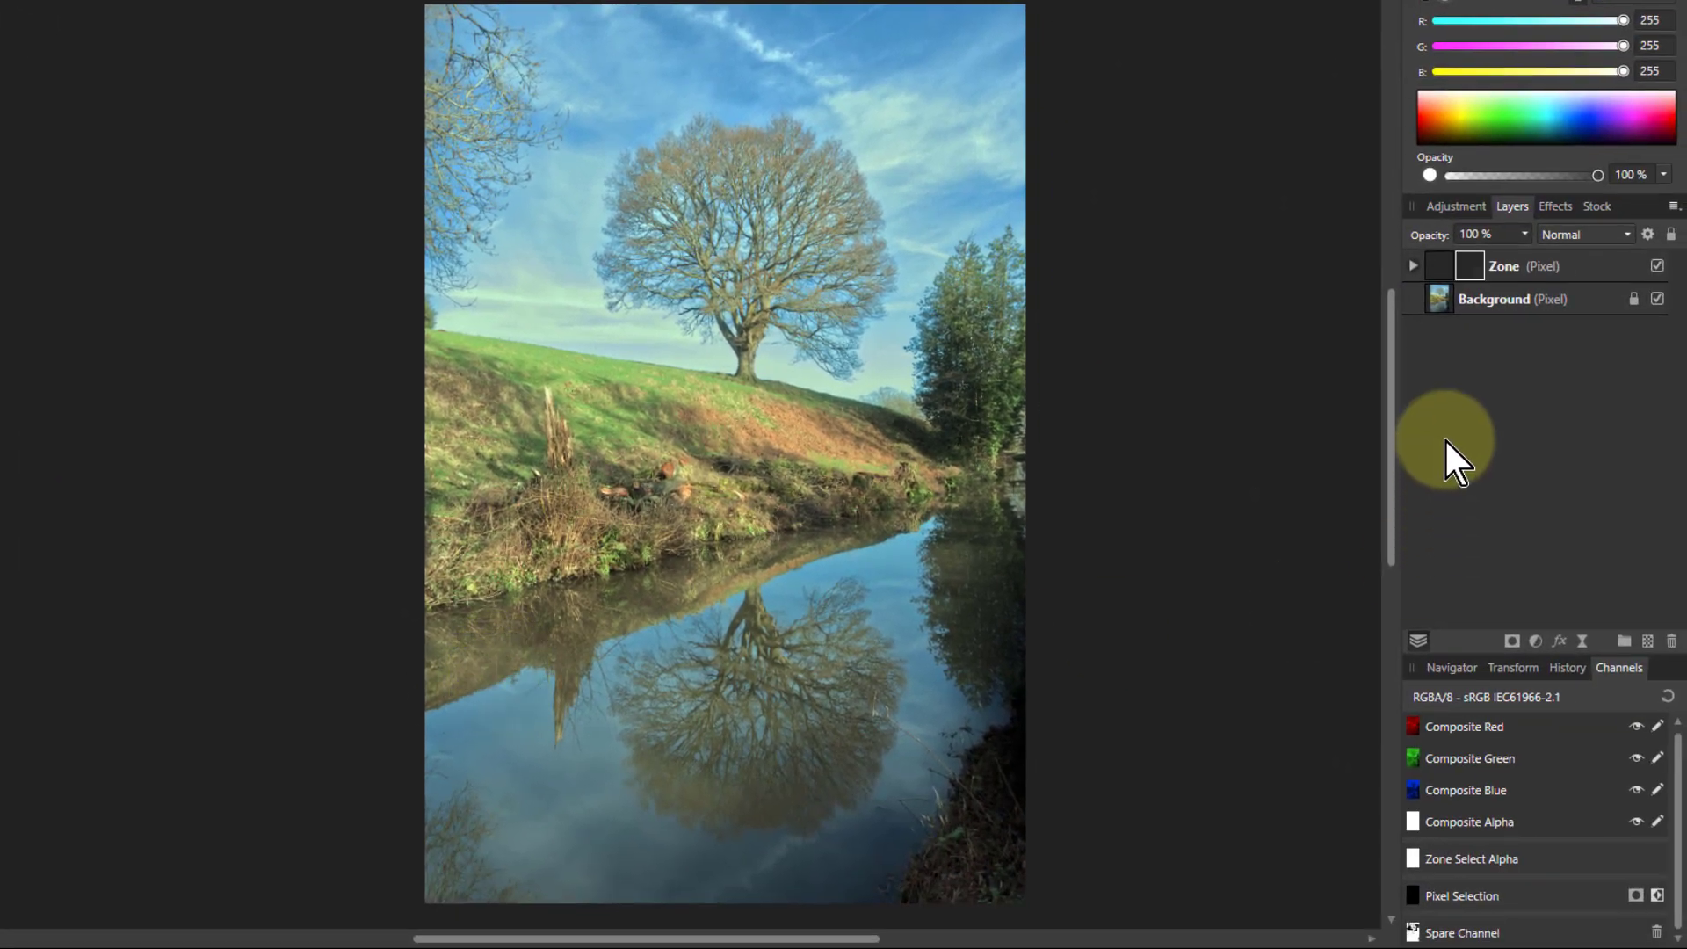
click(1413, 267)
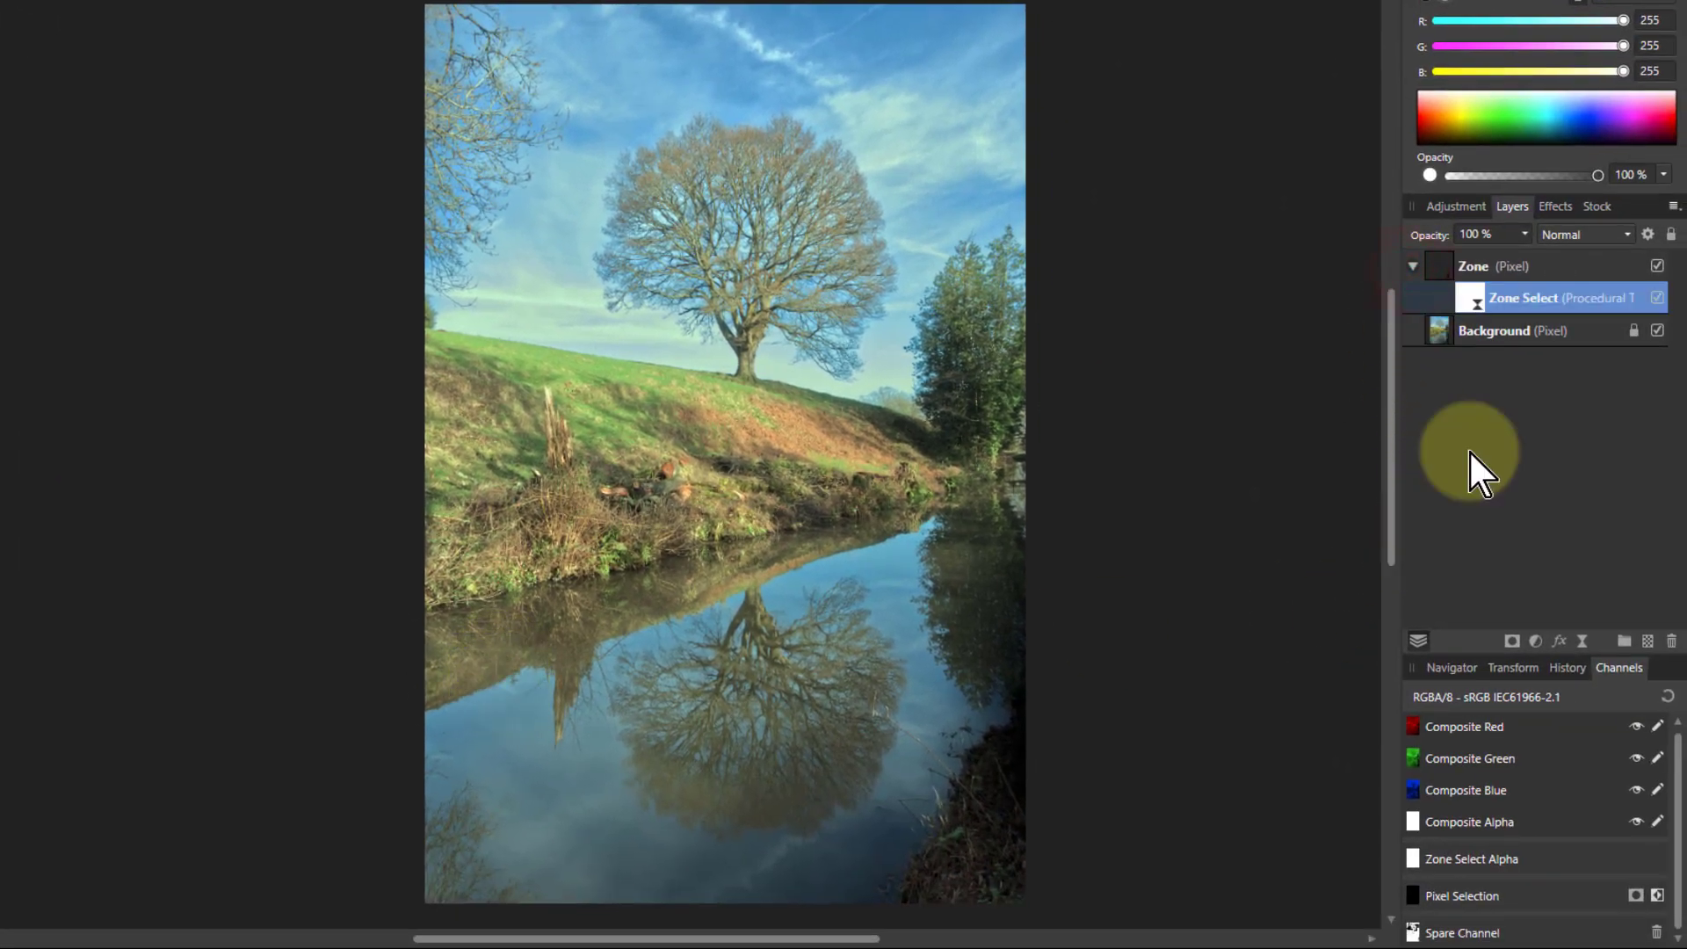
double_click(1473, 300)
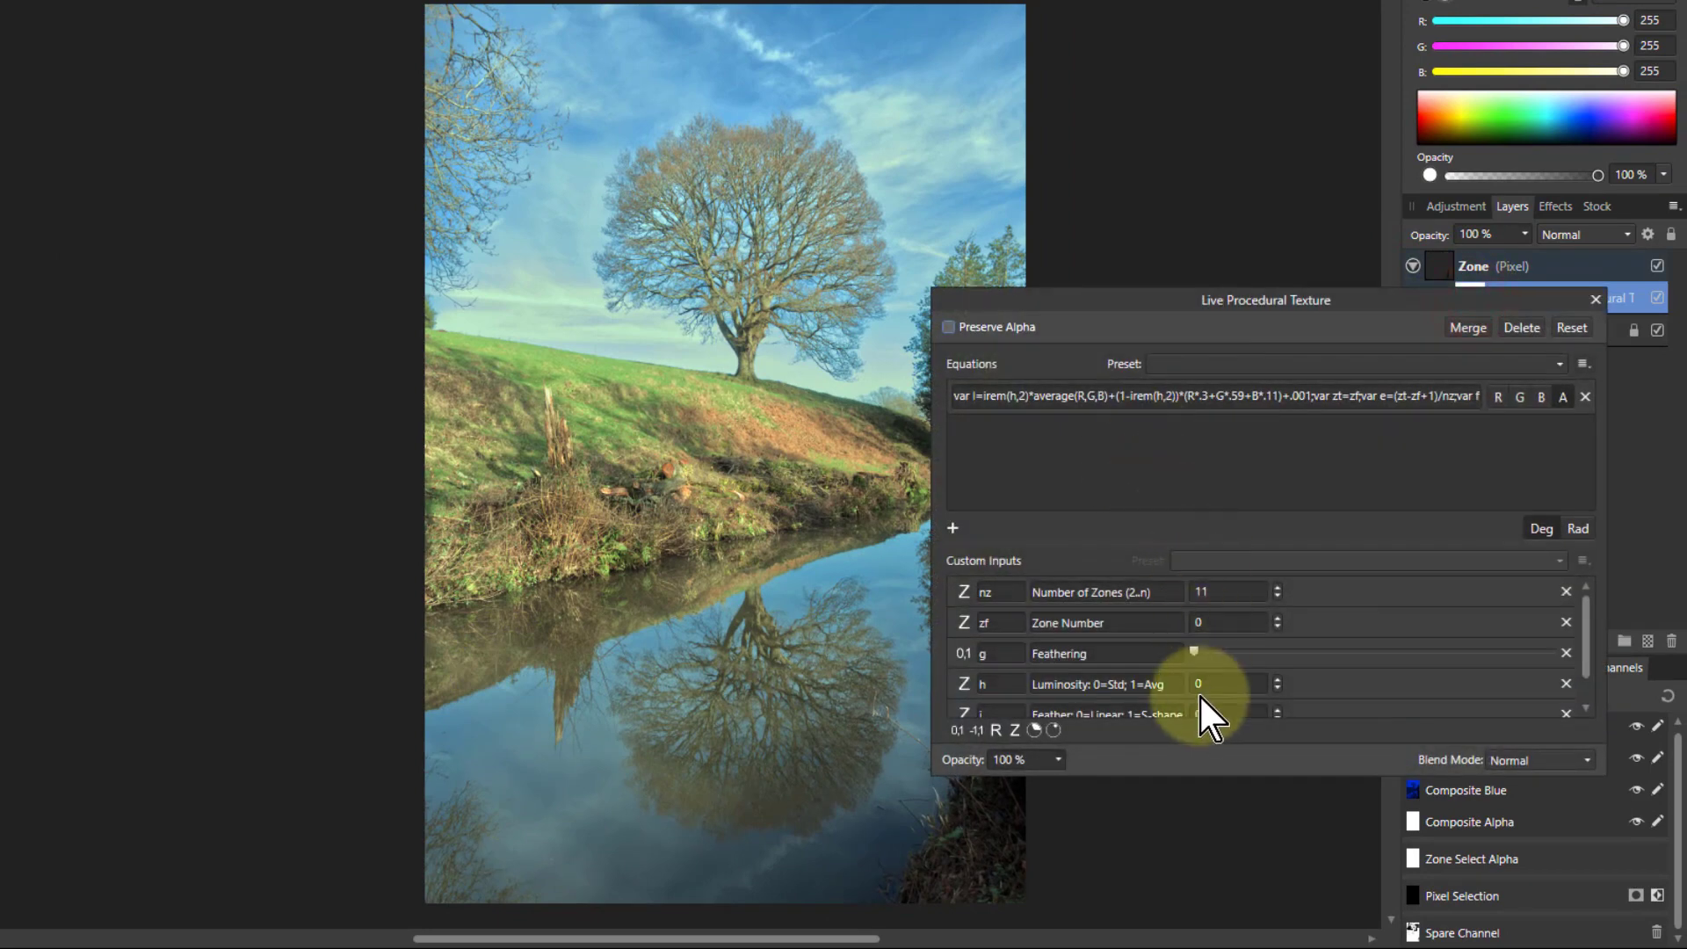
drag(1253, 546, 1246, 482)
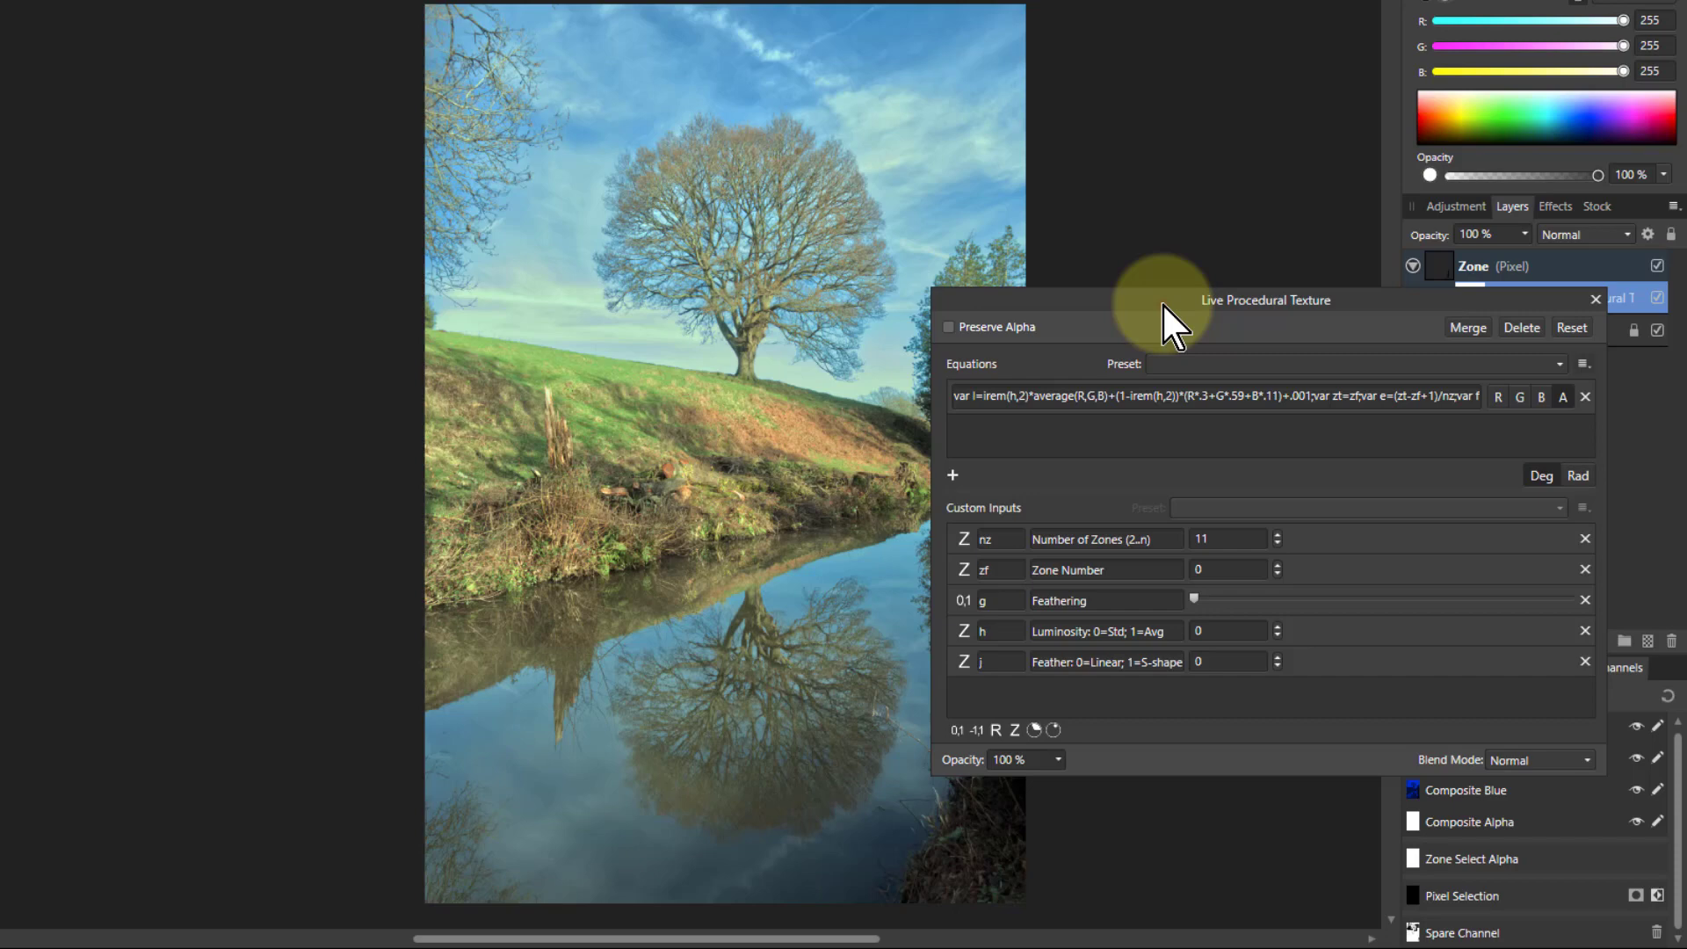
drag(1161, 302, 1104, 430)
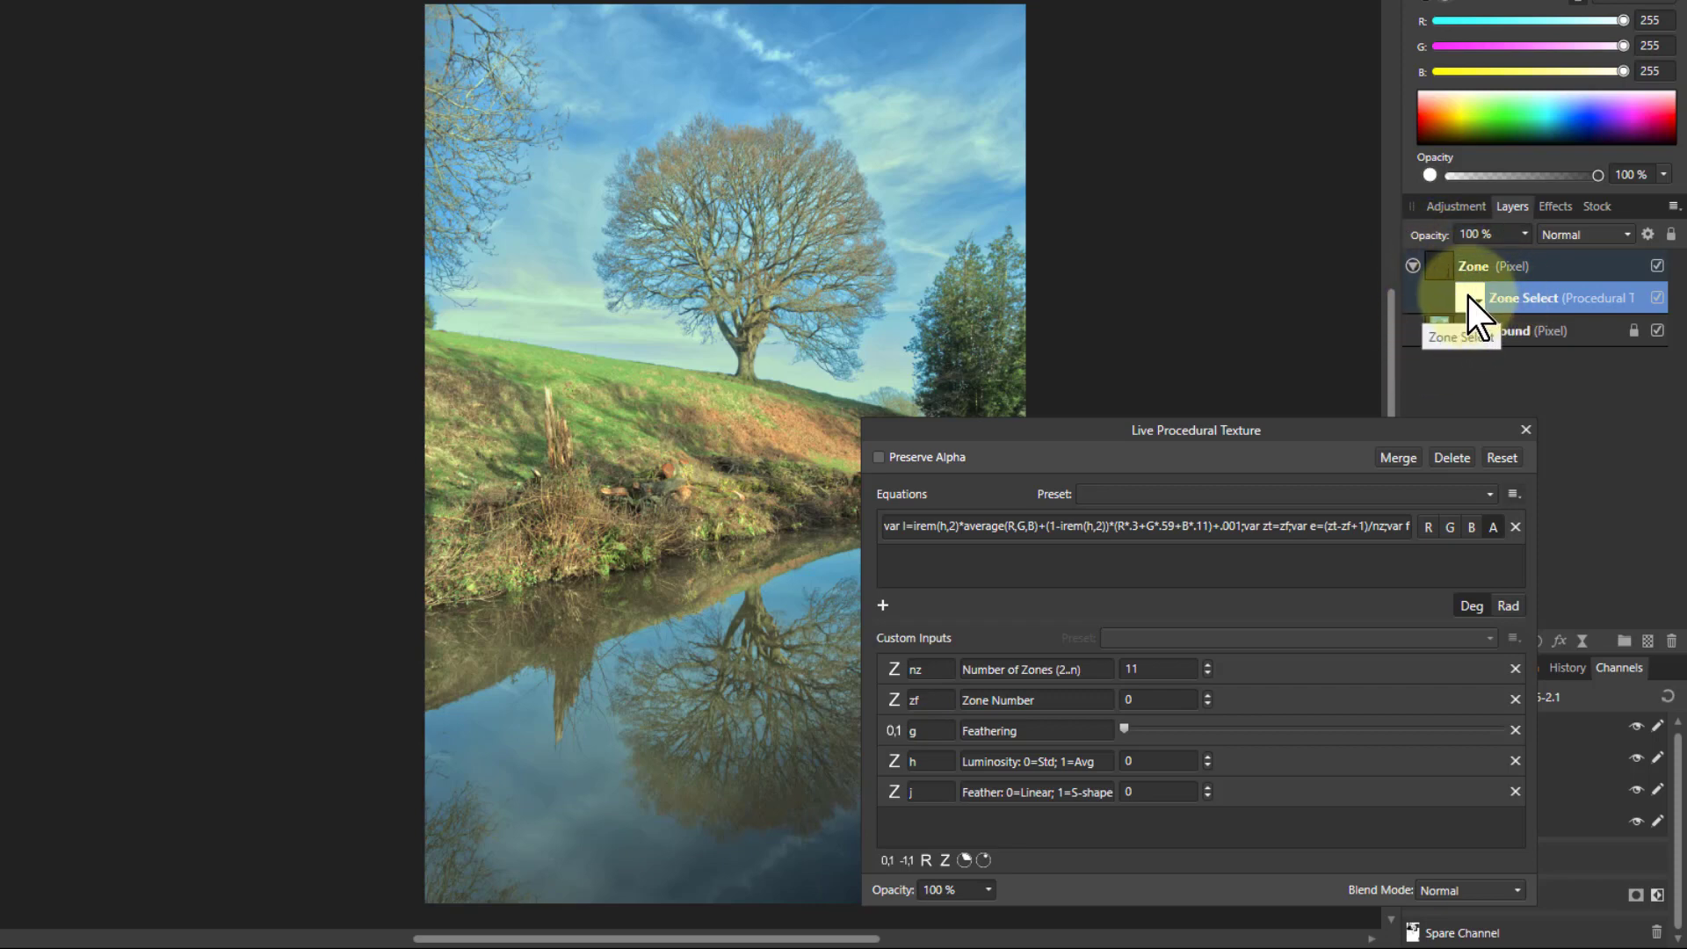
Hide the Background, set the Zone Select texture to Zone Number 5, and close its settings
click(1657, 331)
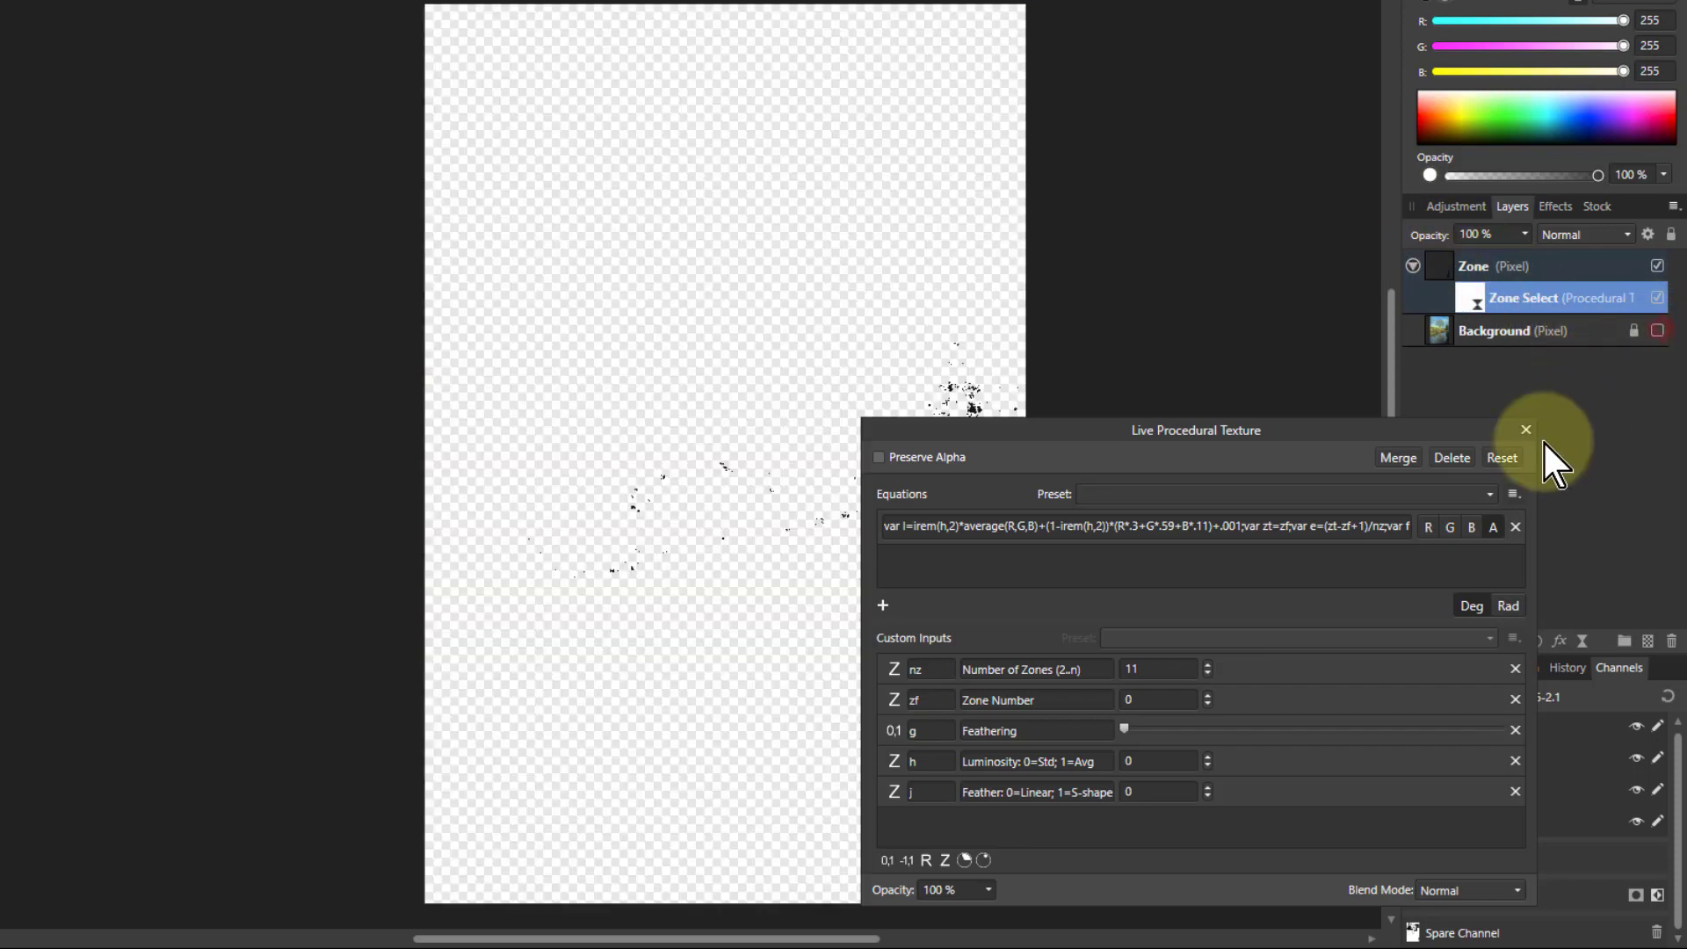
drag(1024, 432, 1110, 66)
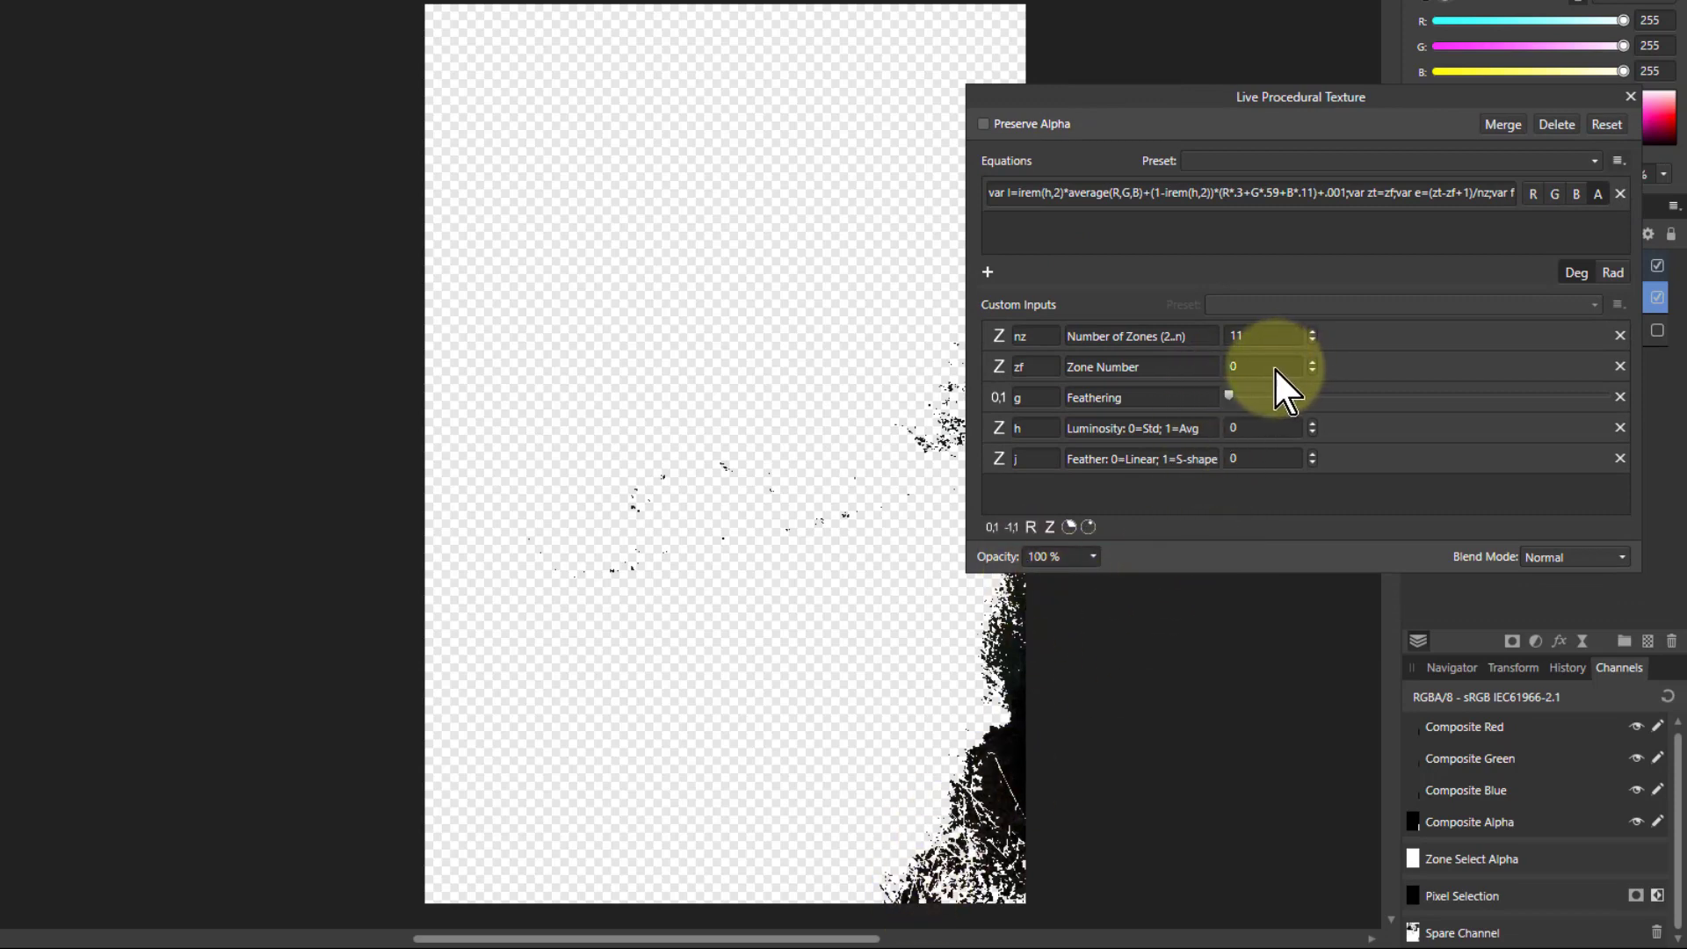
scroll(1274, 367, up, 1)
scroll(1274, 367, up, 1)
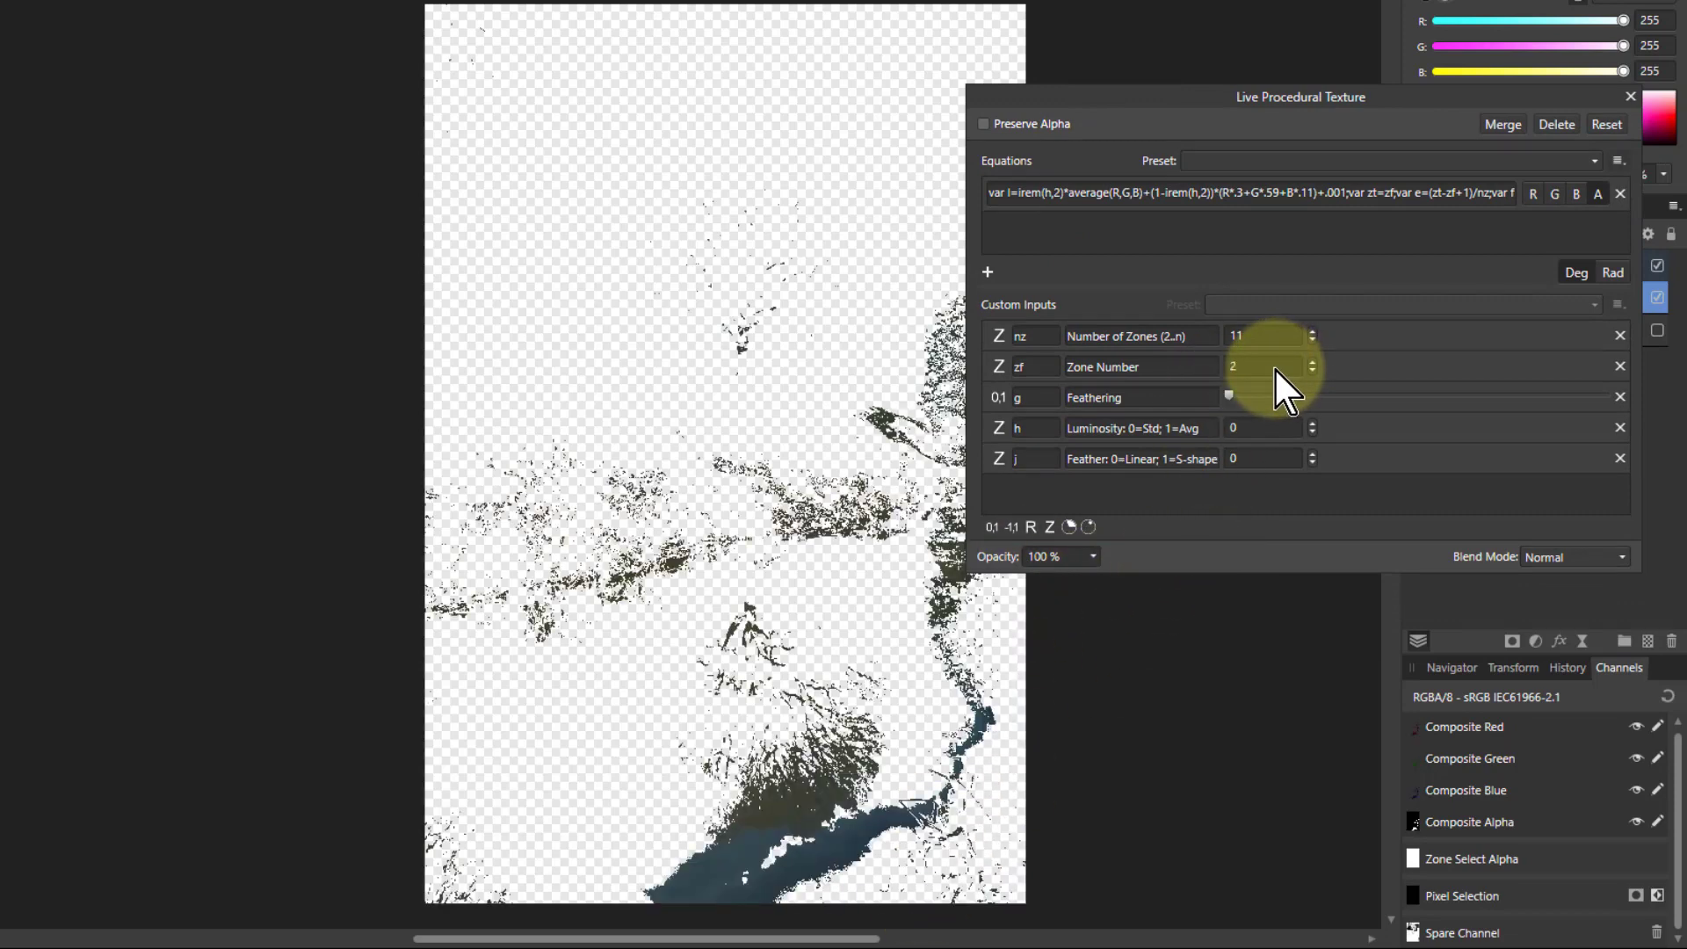
scroll(1274, 367, up, 1)
scroll(1273, 367, up, 1)
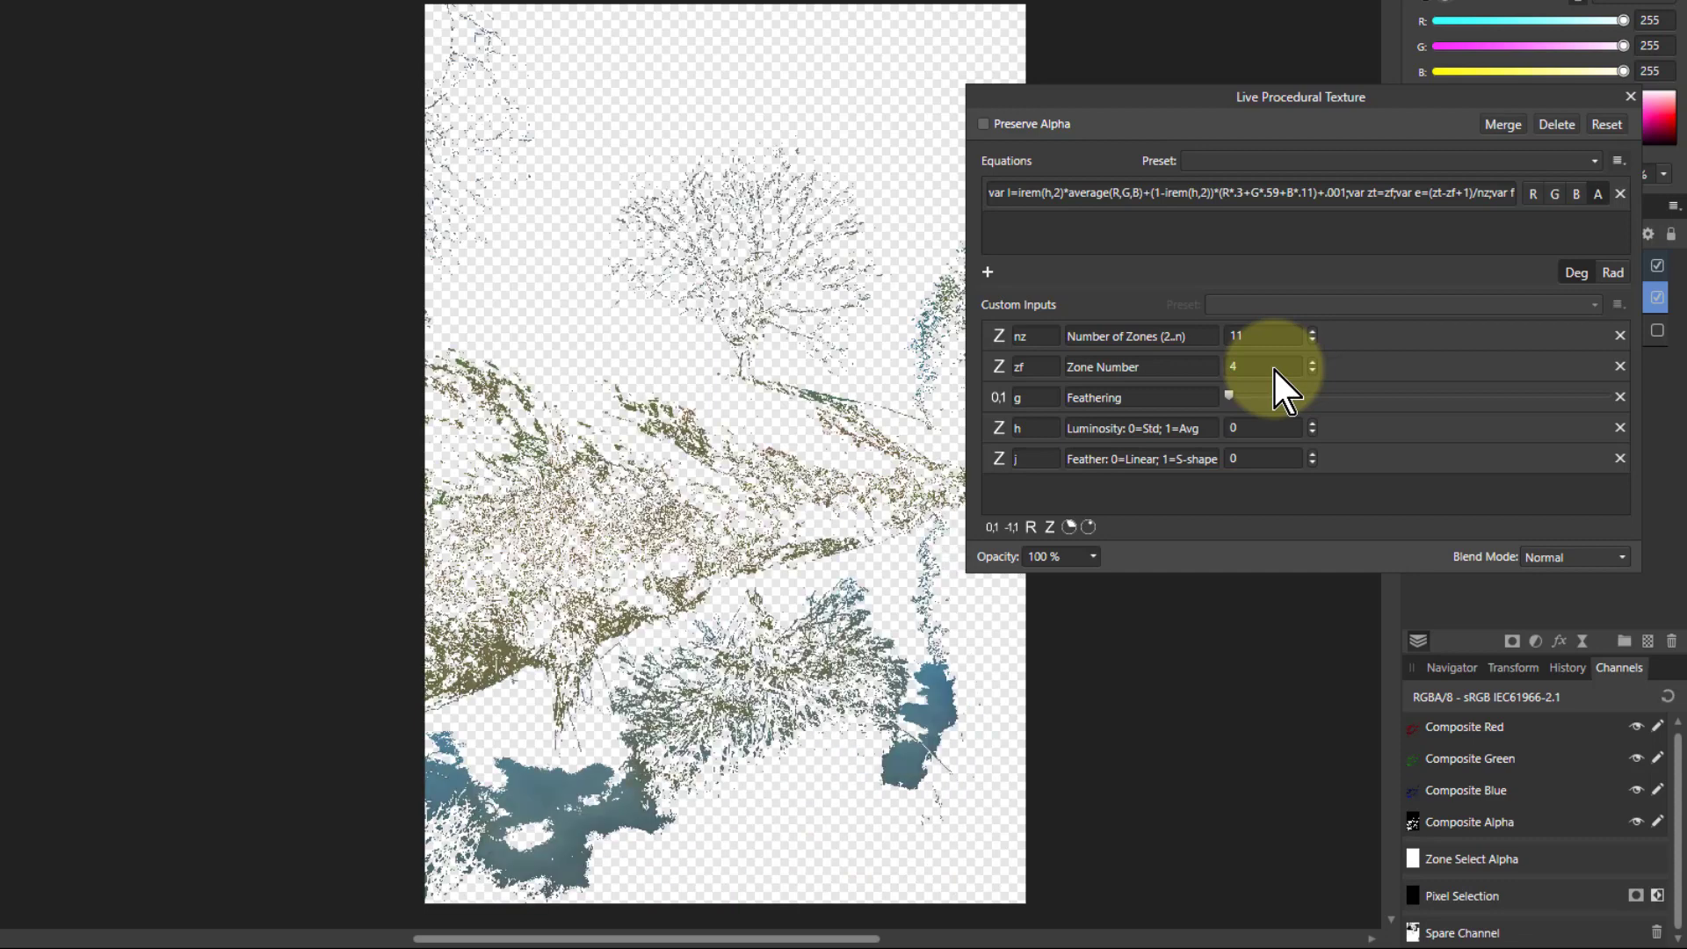
scroll(1272, 366, up, 1)
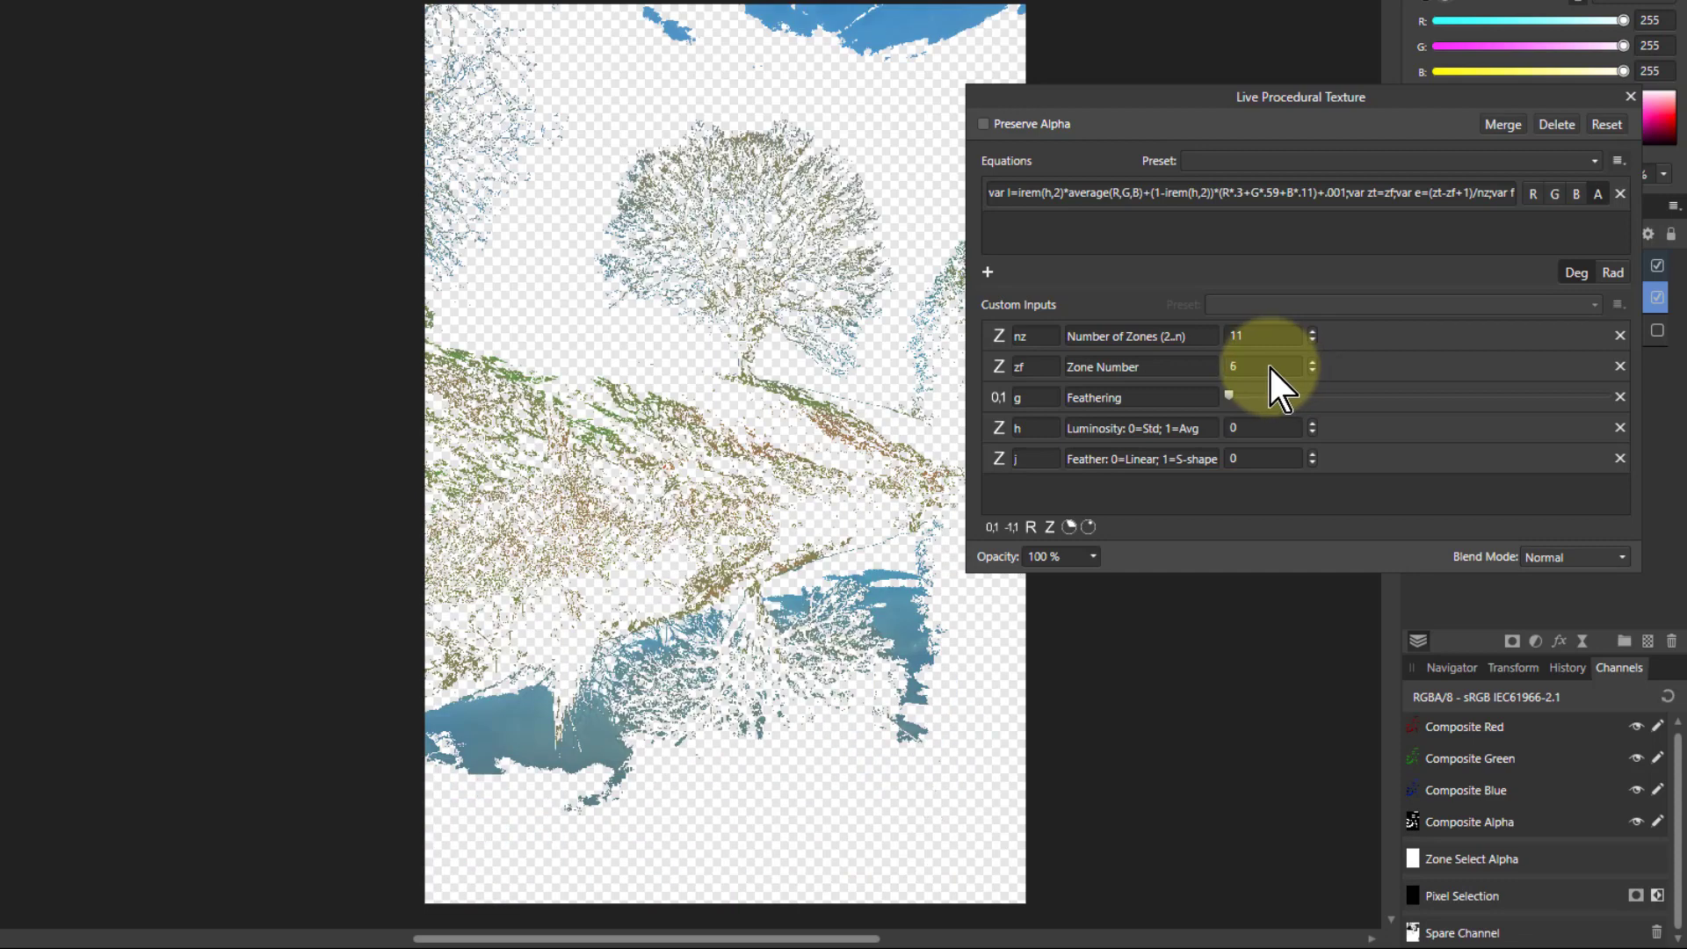
scroll(1269, 366, up, 2)
scroll(1263, 361, up, 1)
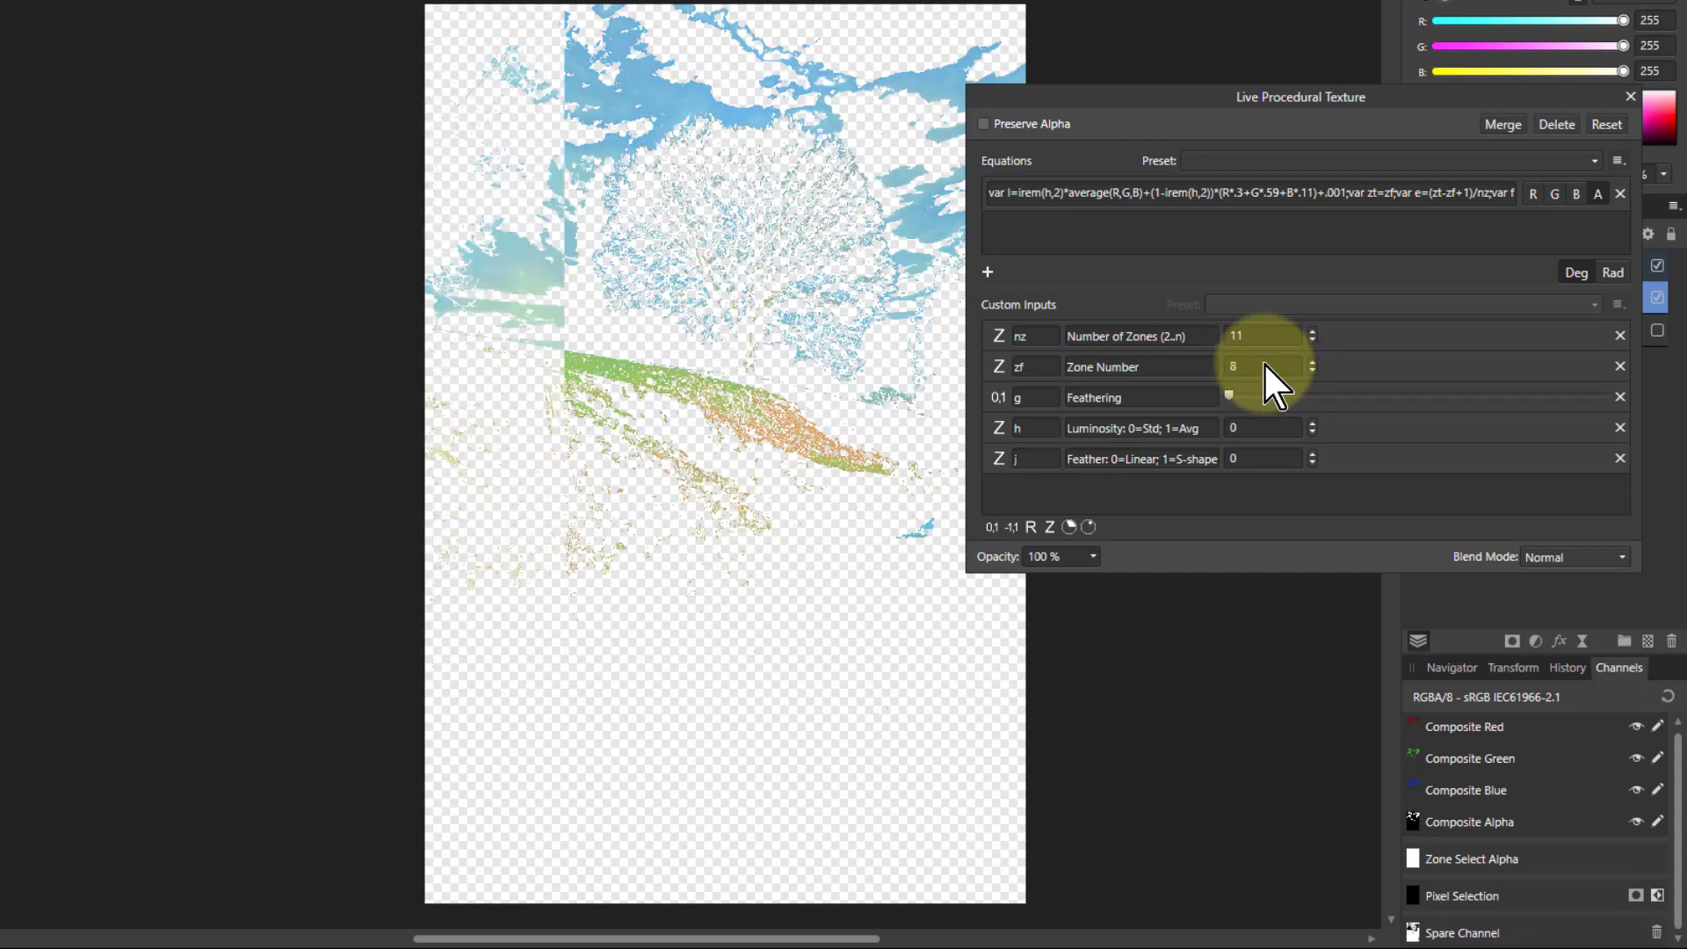
scroll(1263, 362, down, 6)
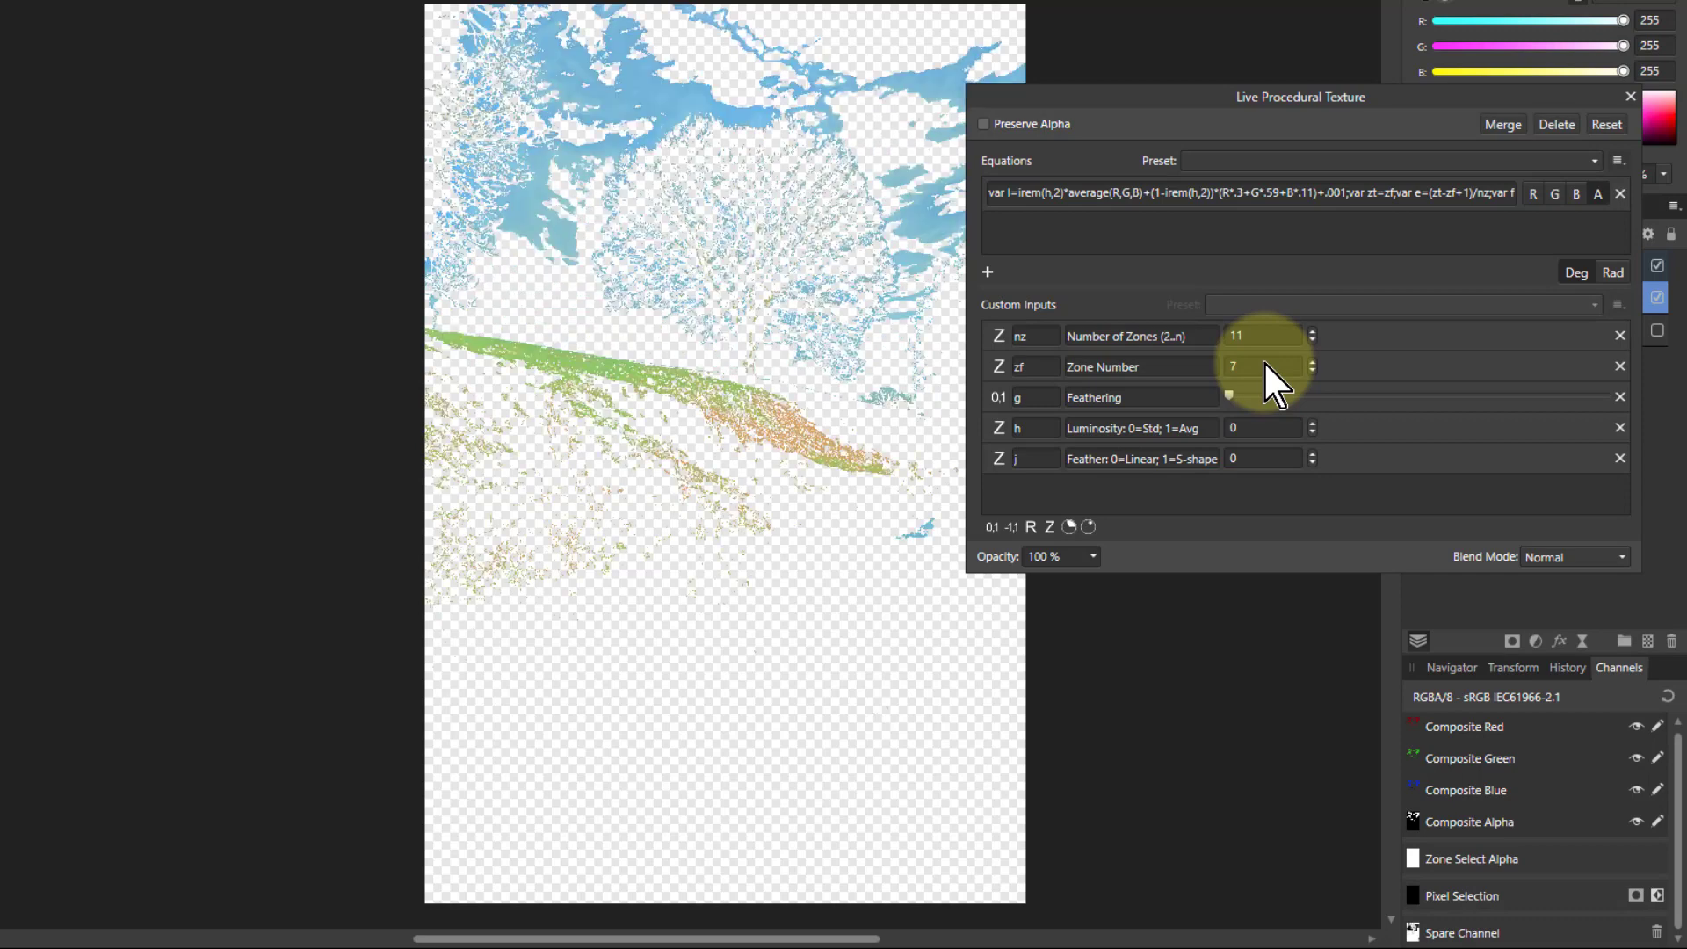
scroll(1263, 361, up, 2)
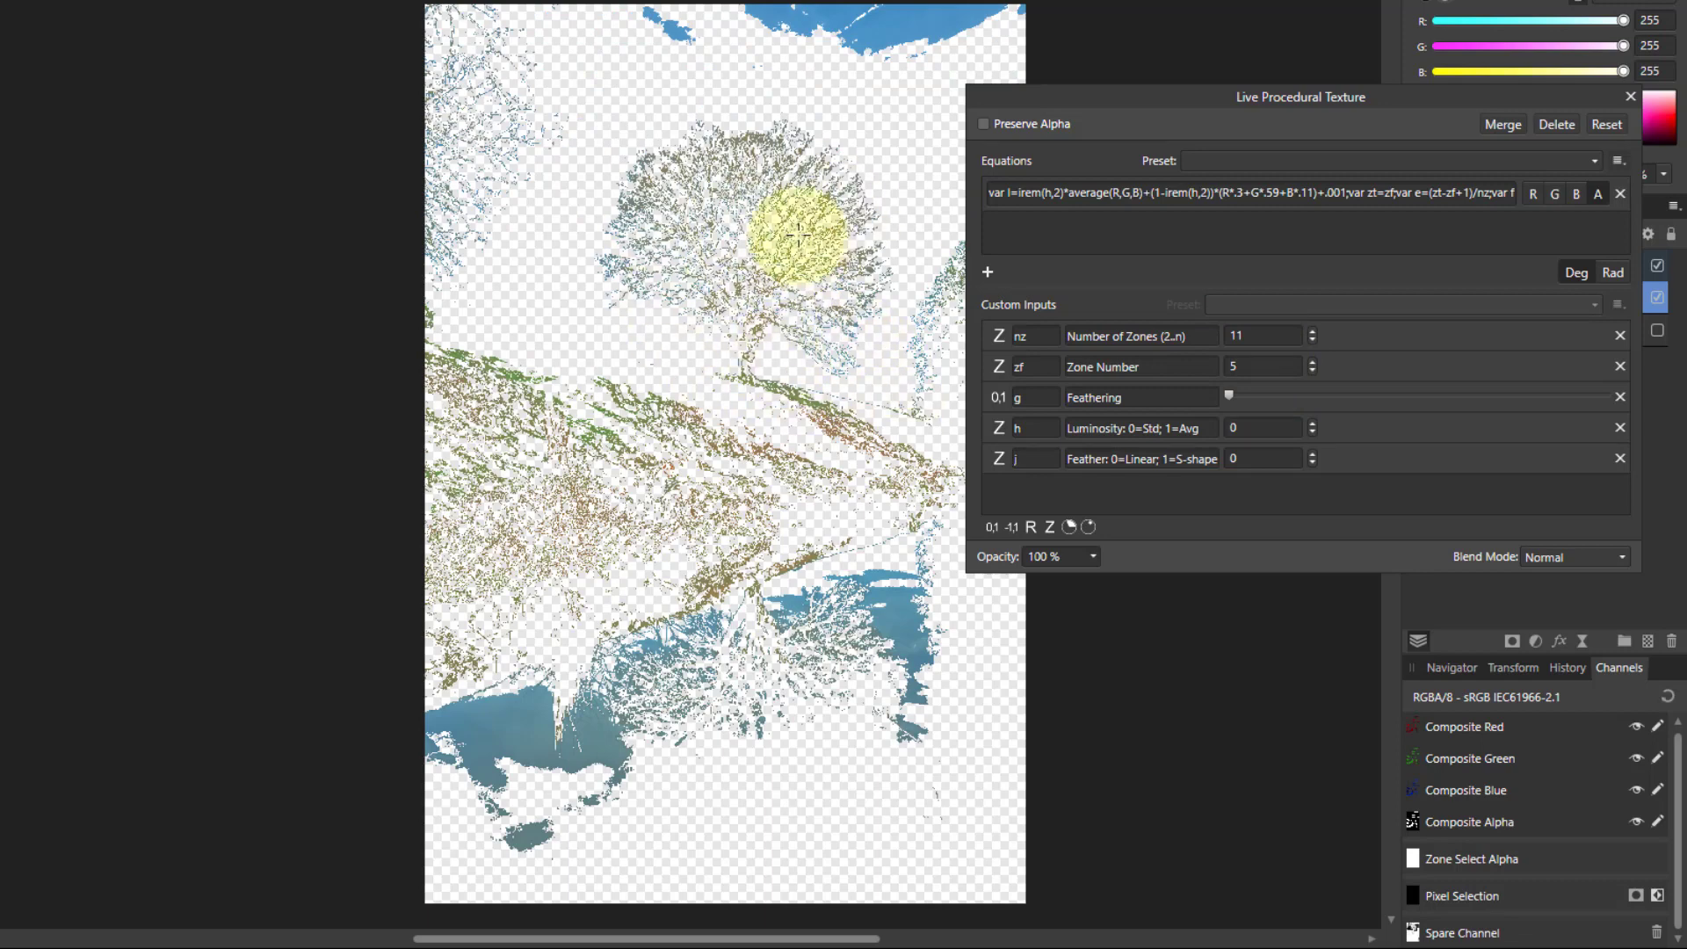
click(1629, 97)
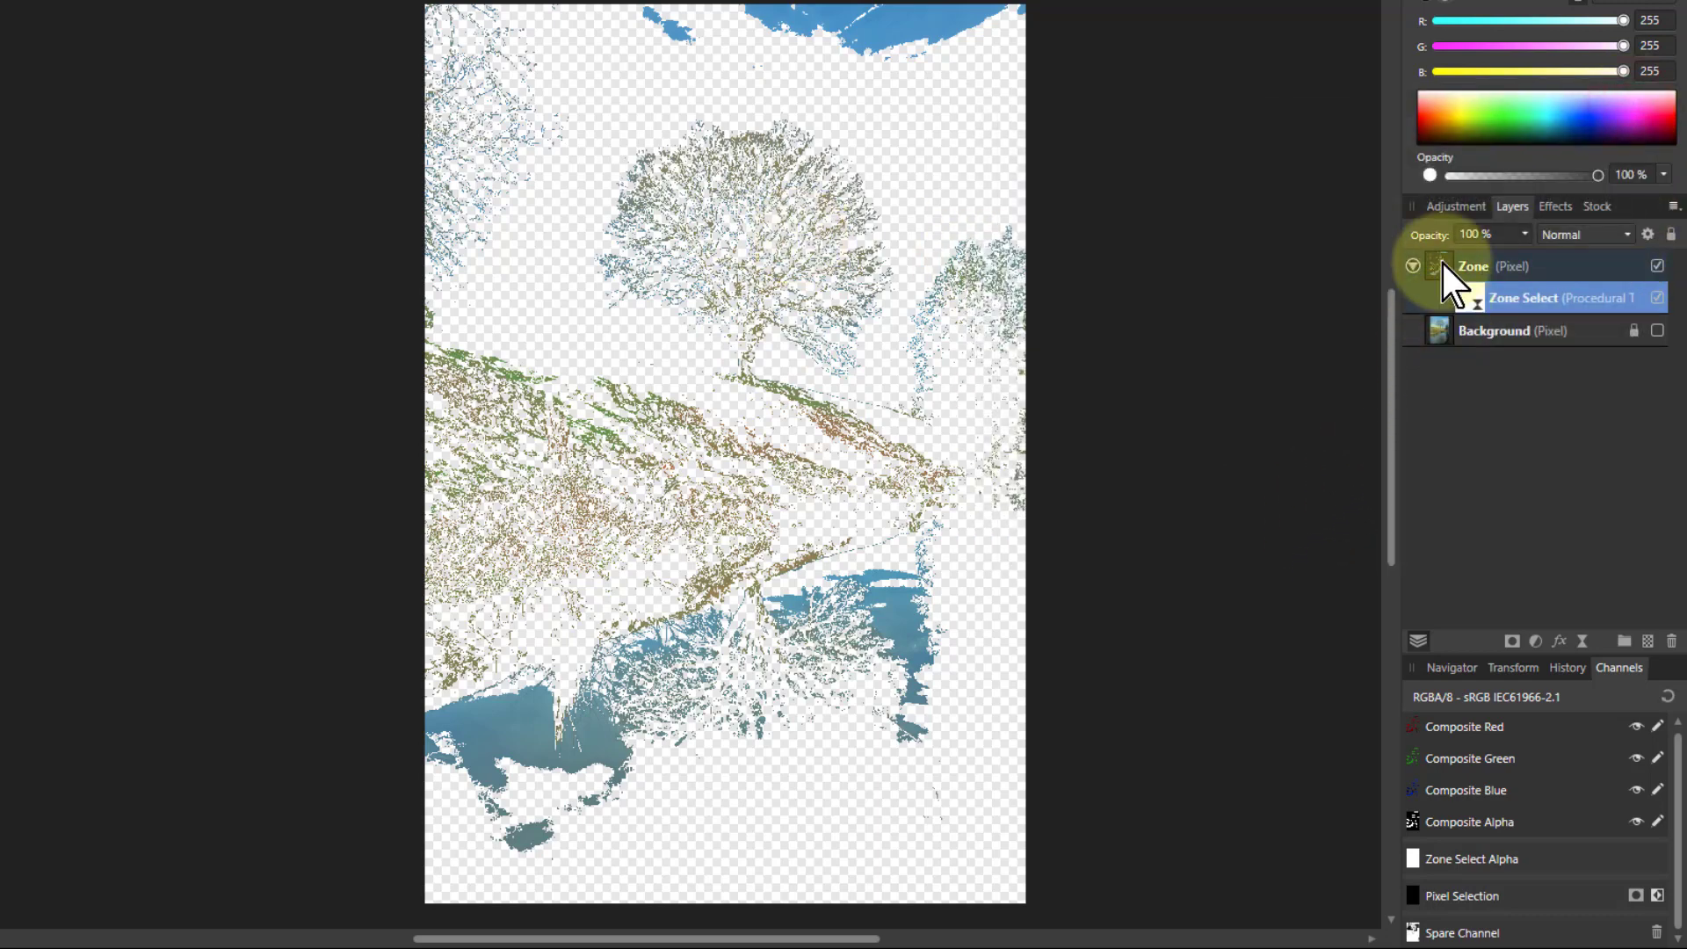
Blend the Zone layer in Multiply at 40% opacity over the visible Background
click(1657, 331)
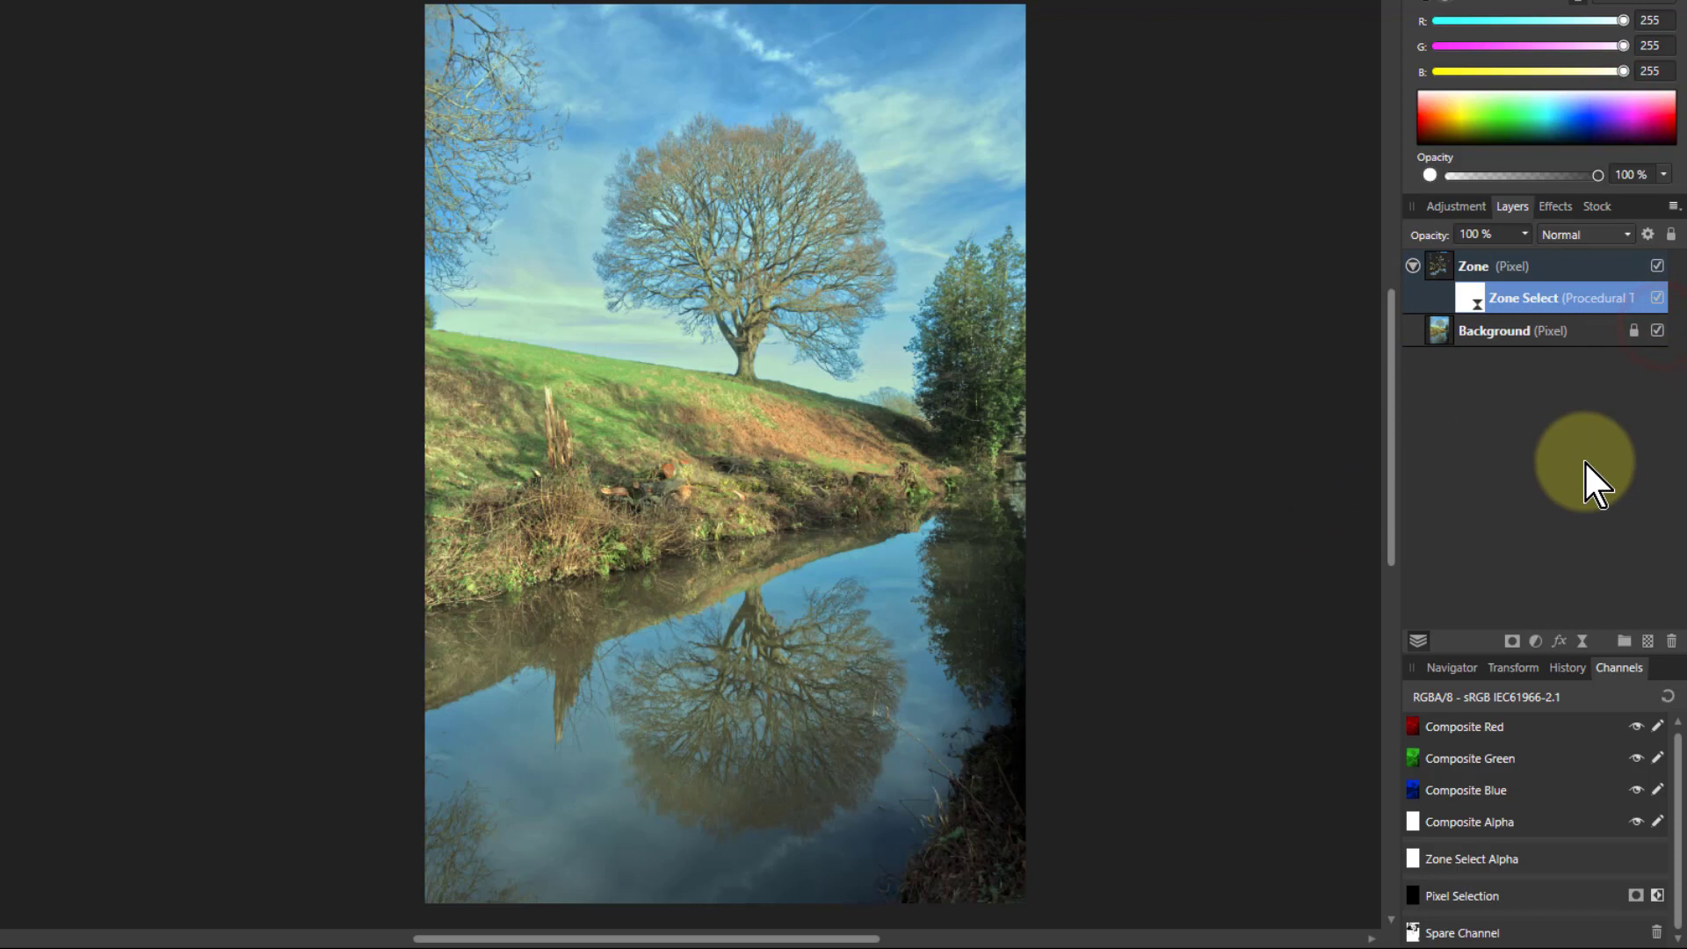
click(1438, 266)
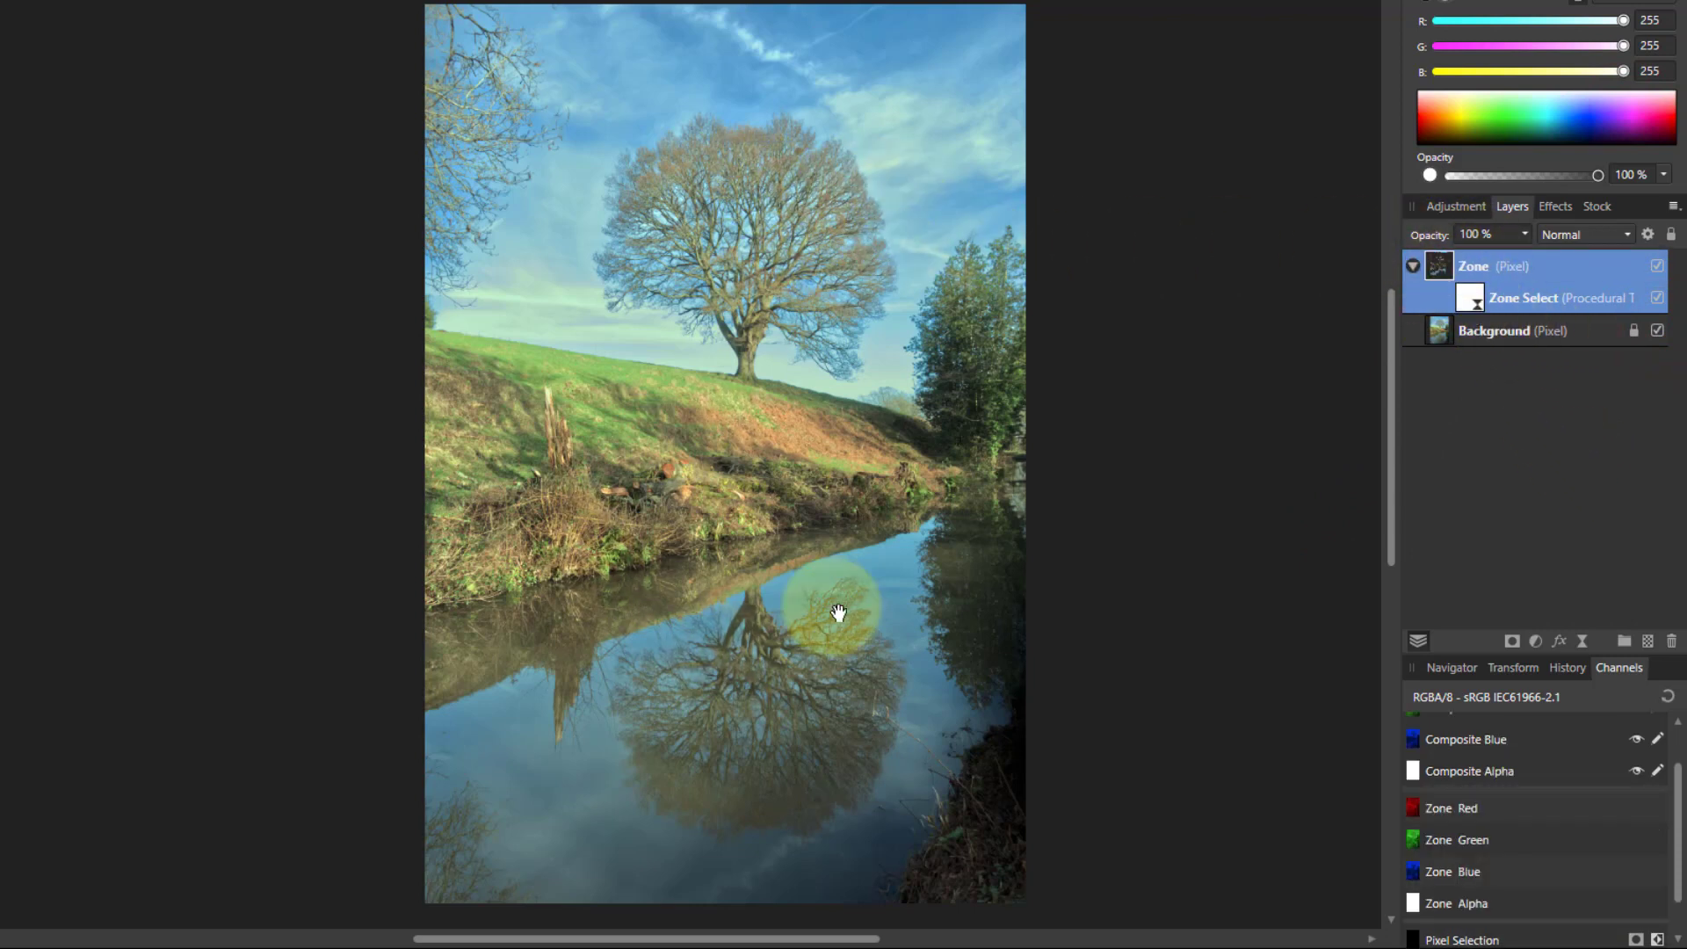
click(1579, 234)
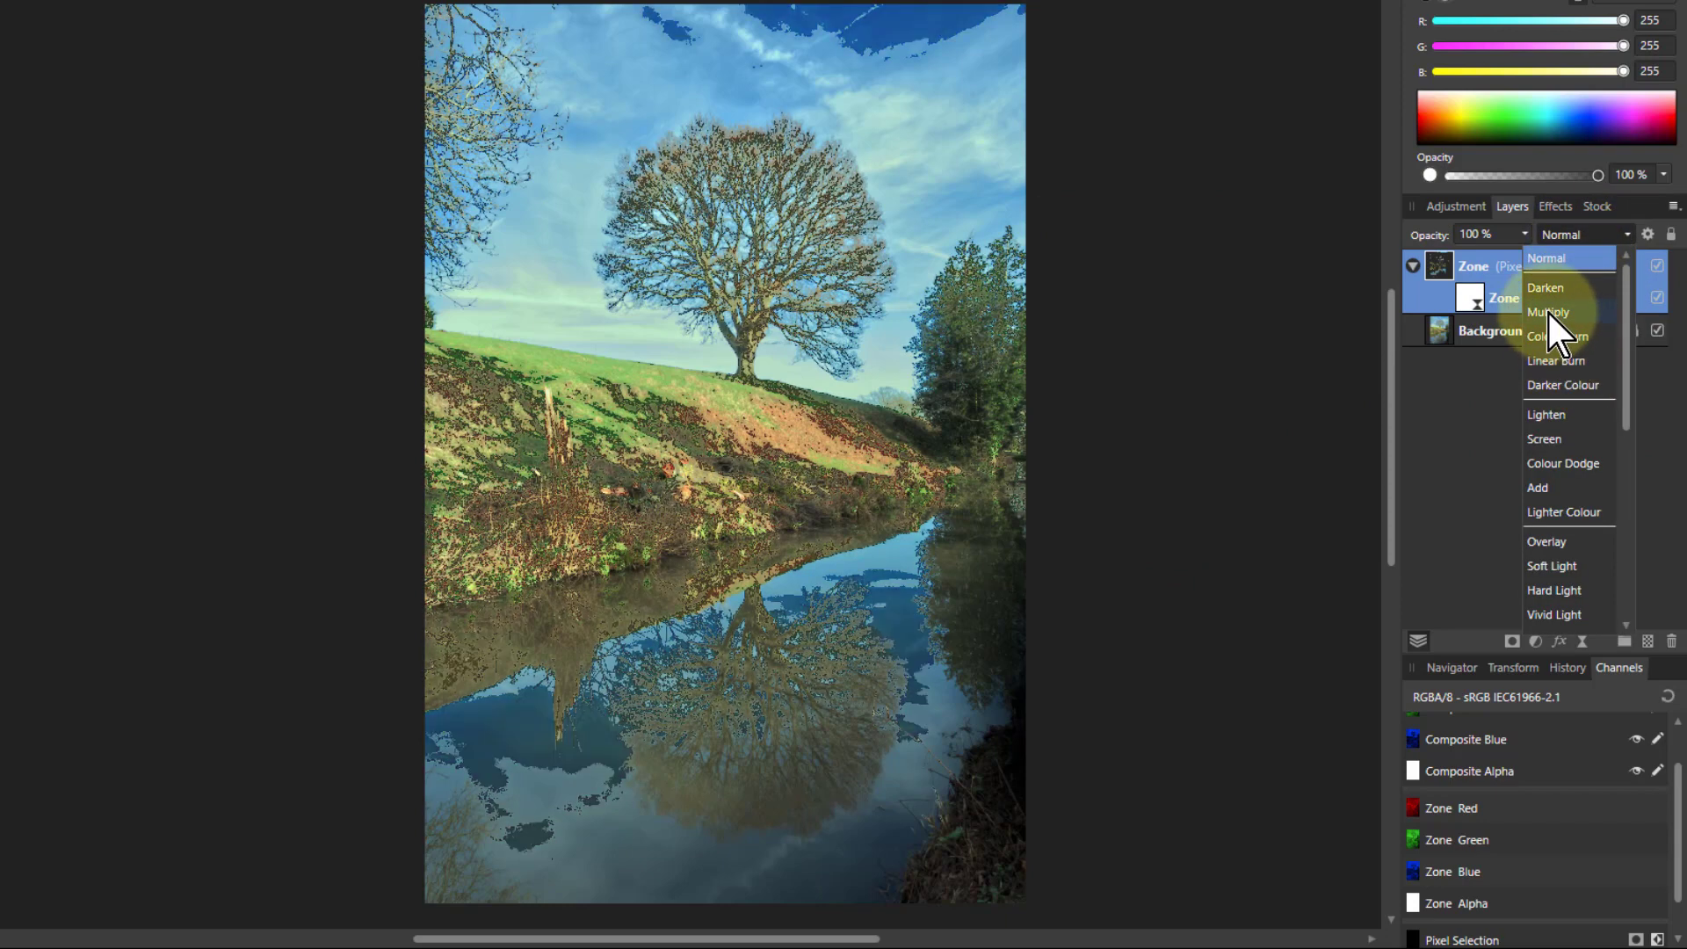
click(1548, 313)
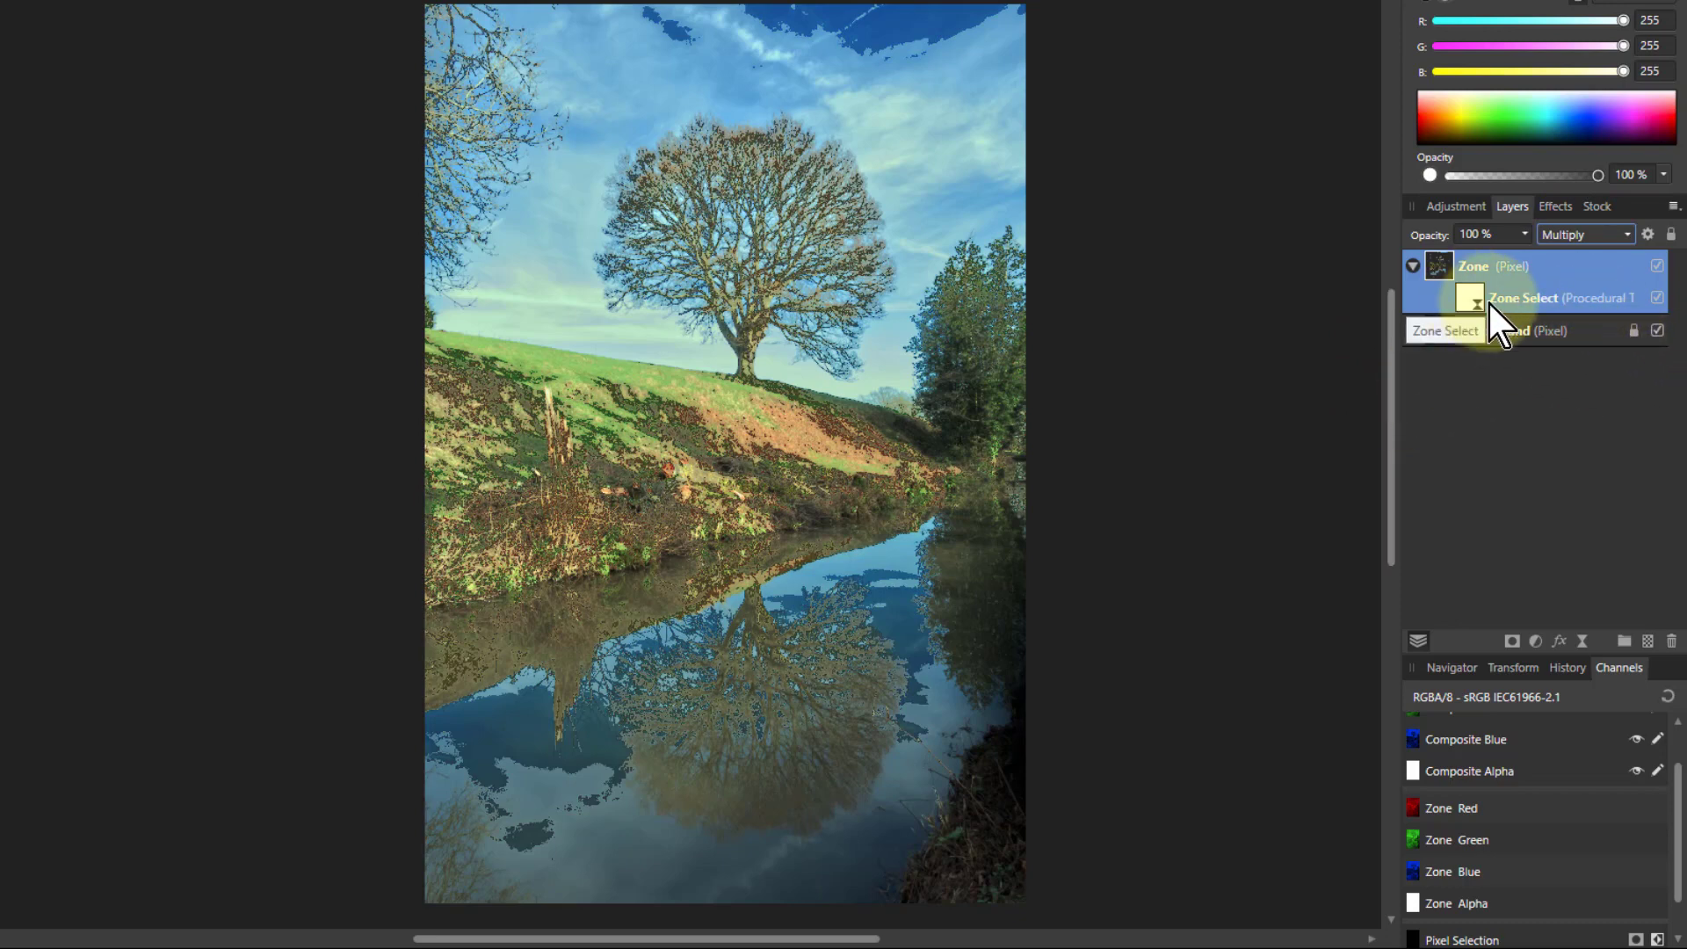
click(1657, 331)
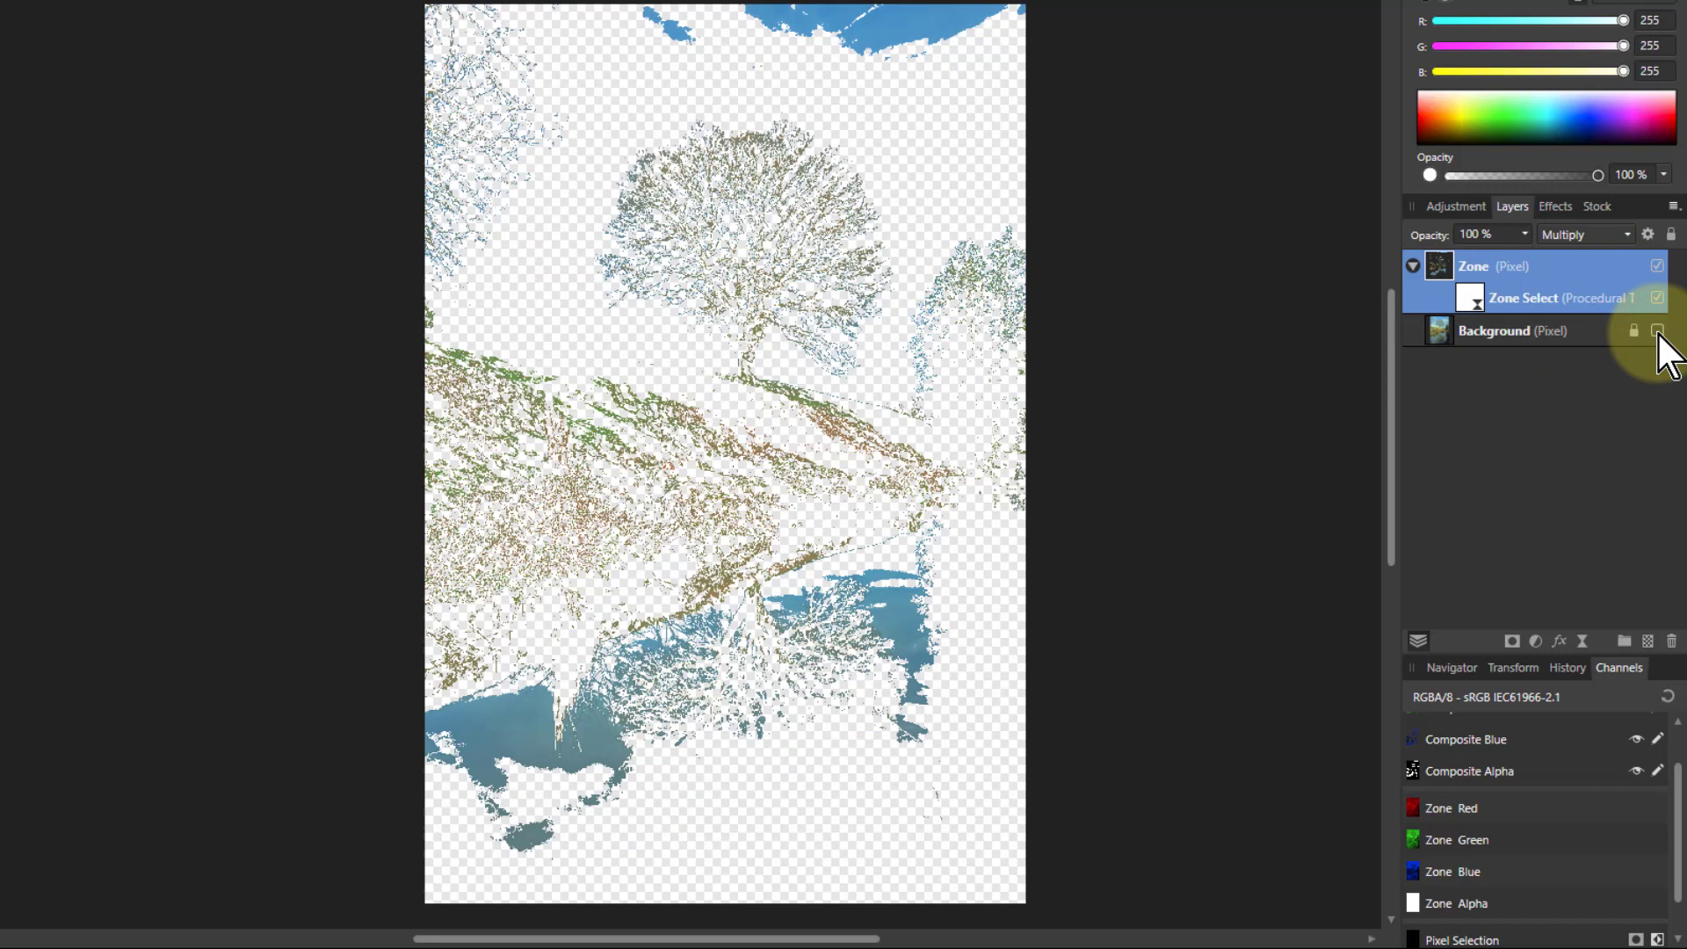
click(1657, 331)
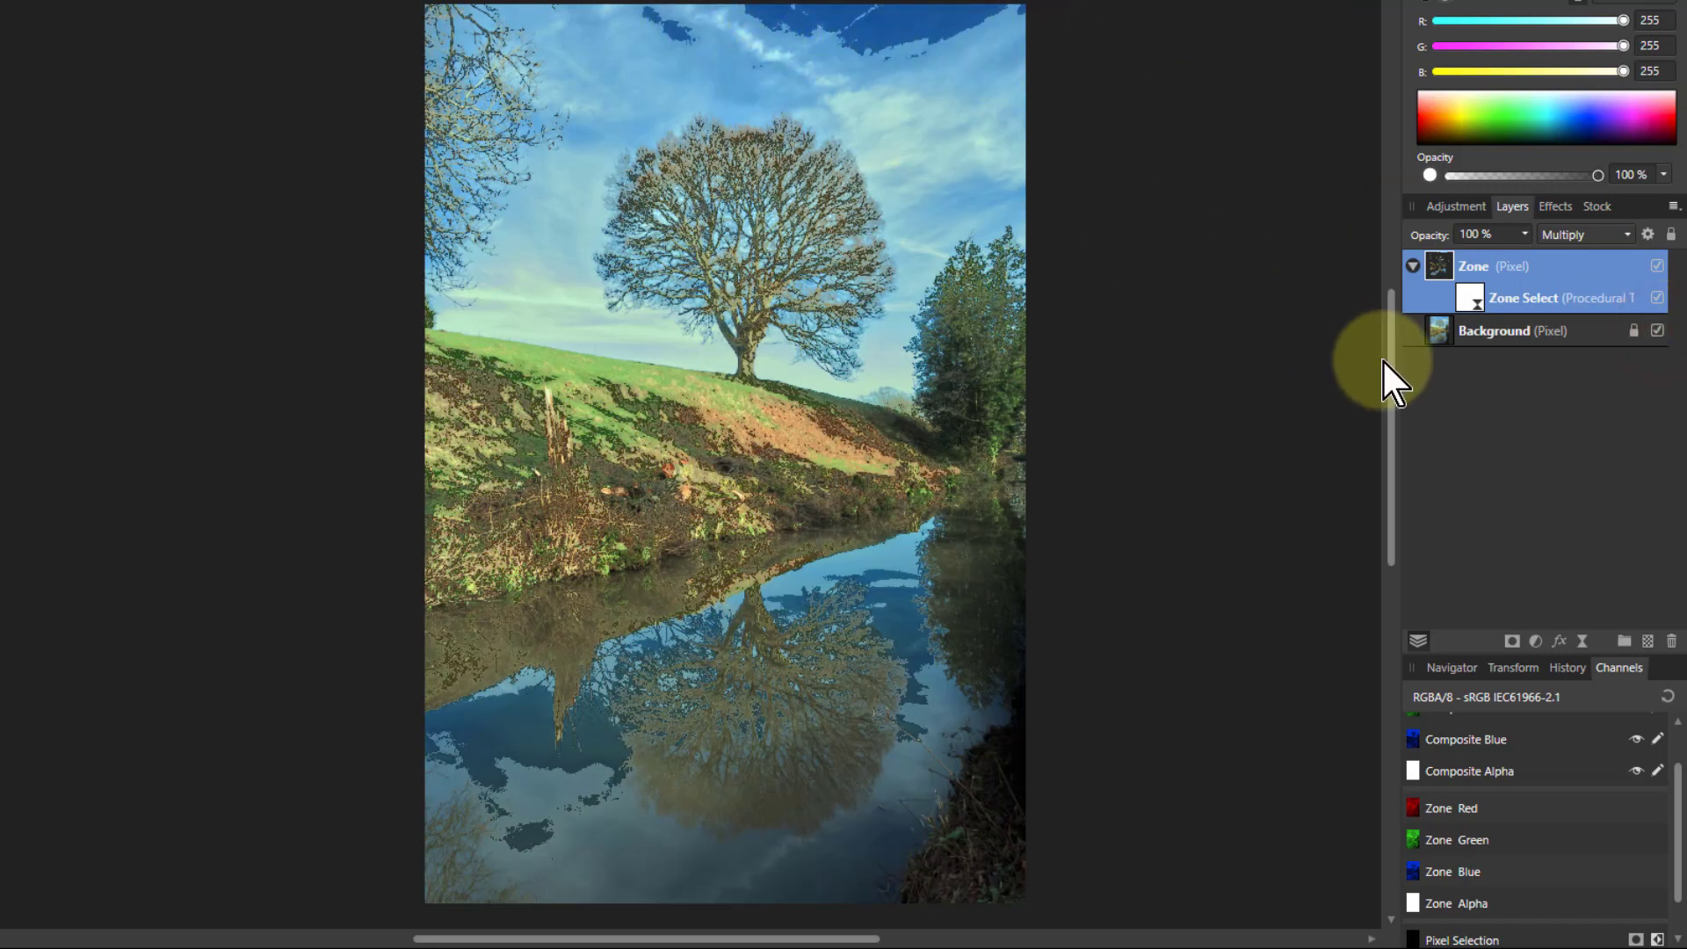
drag(1524, 234, 1438, 263)
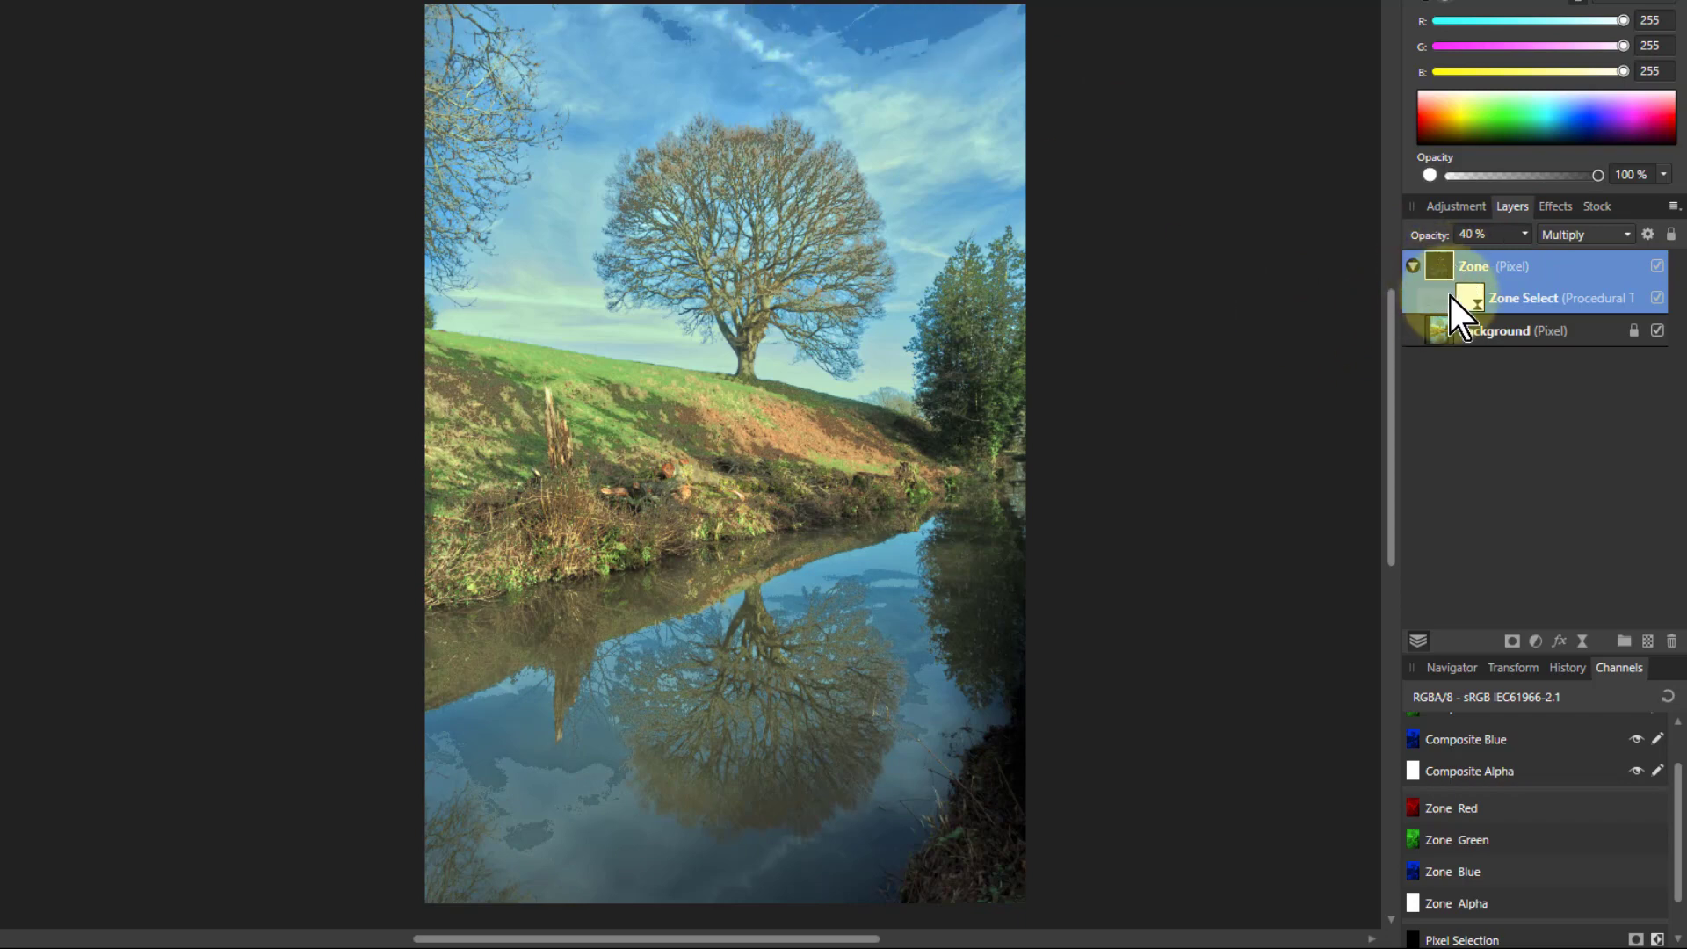
Add a pixel mask to the Zone layer
click(1536, 640)
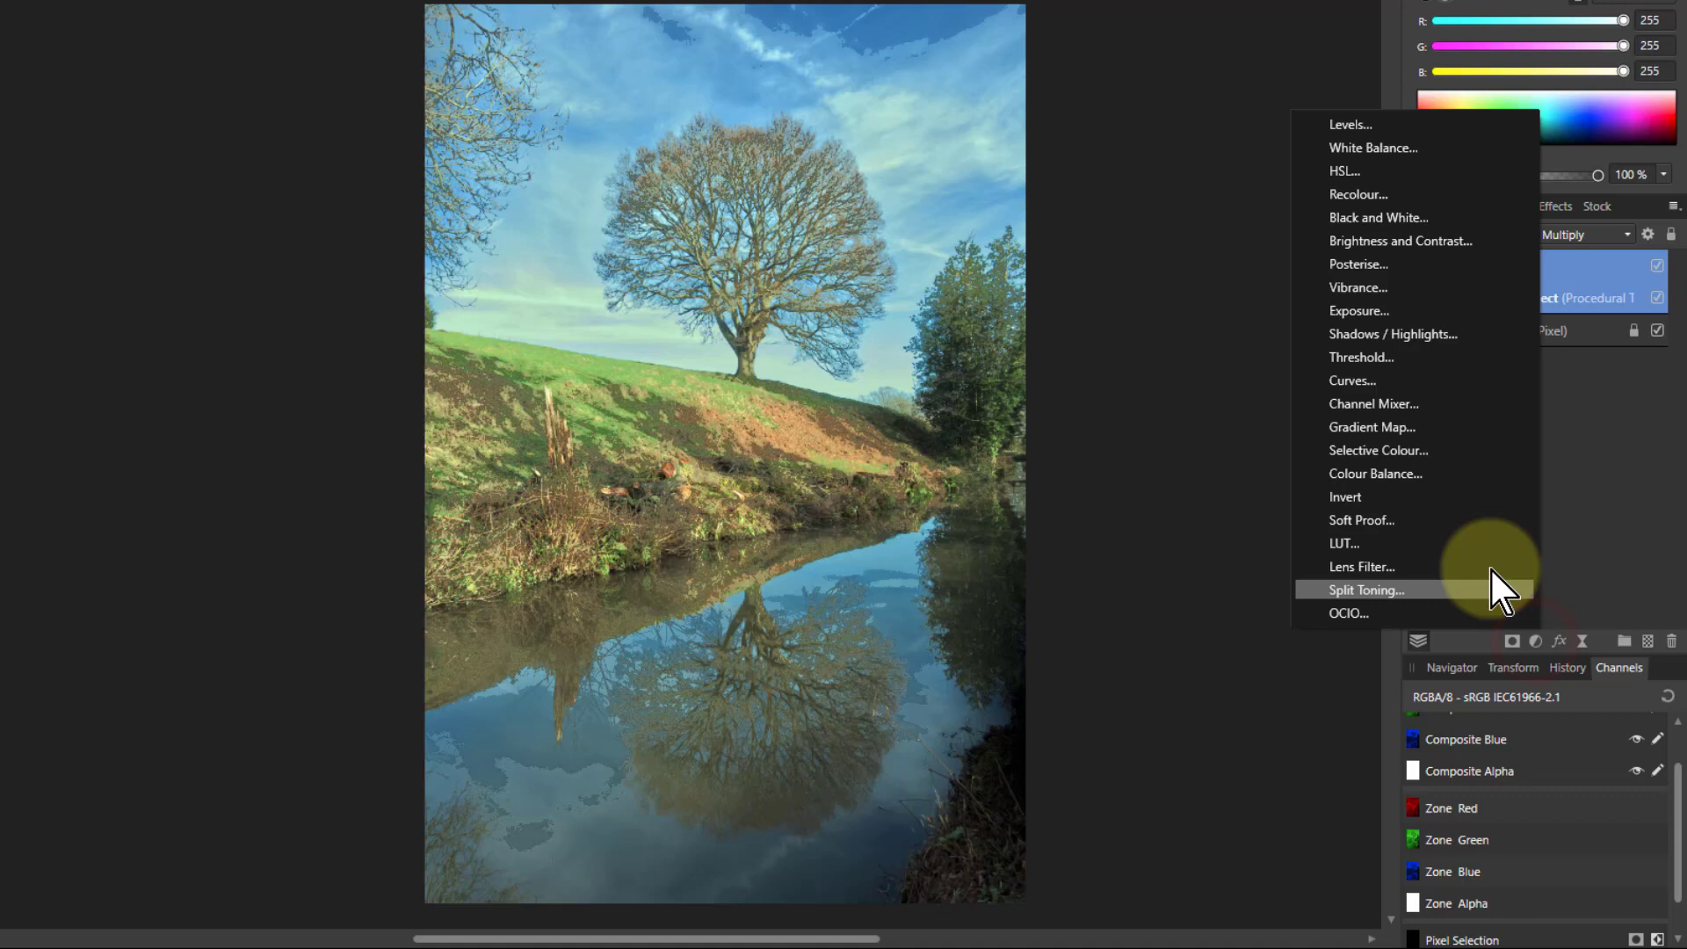
click(1468, 647)
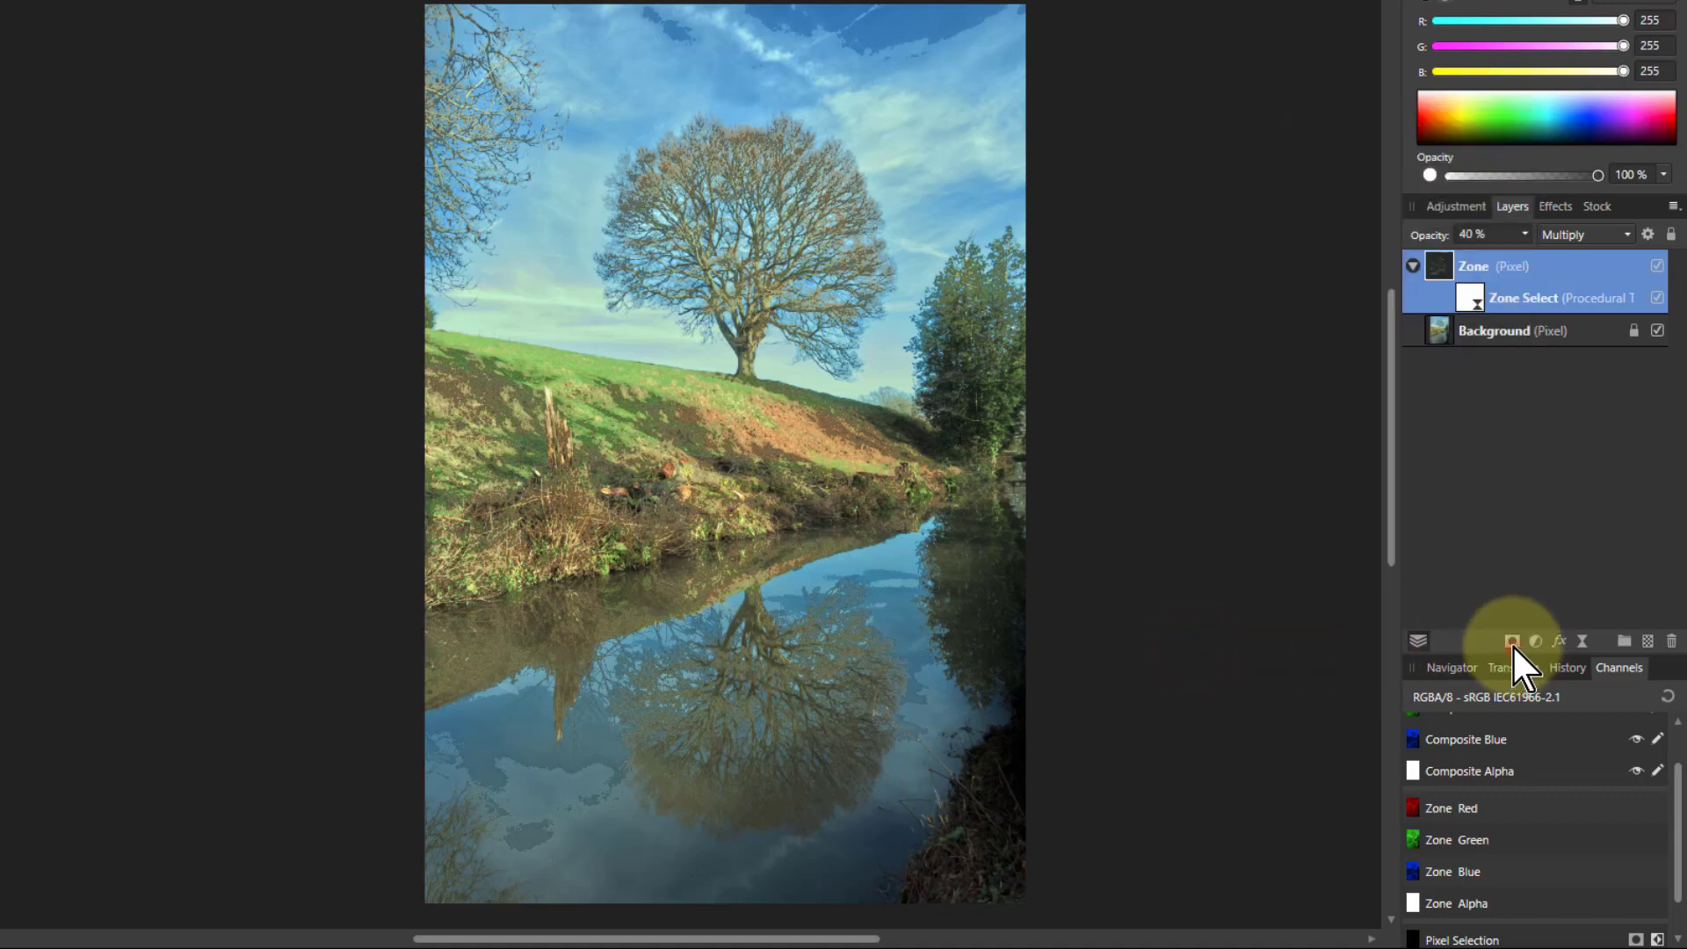
click(1511, 643)
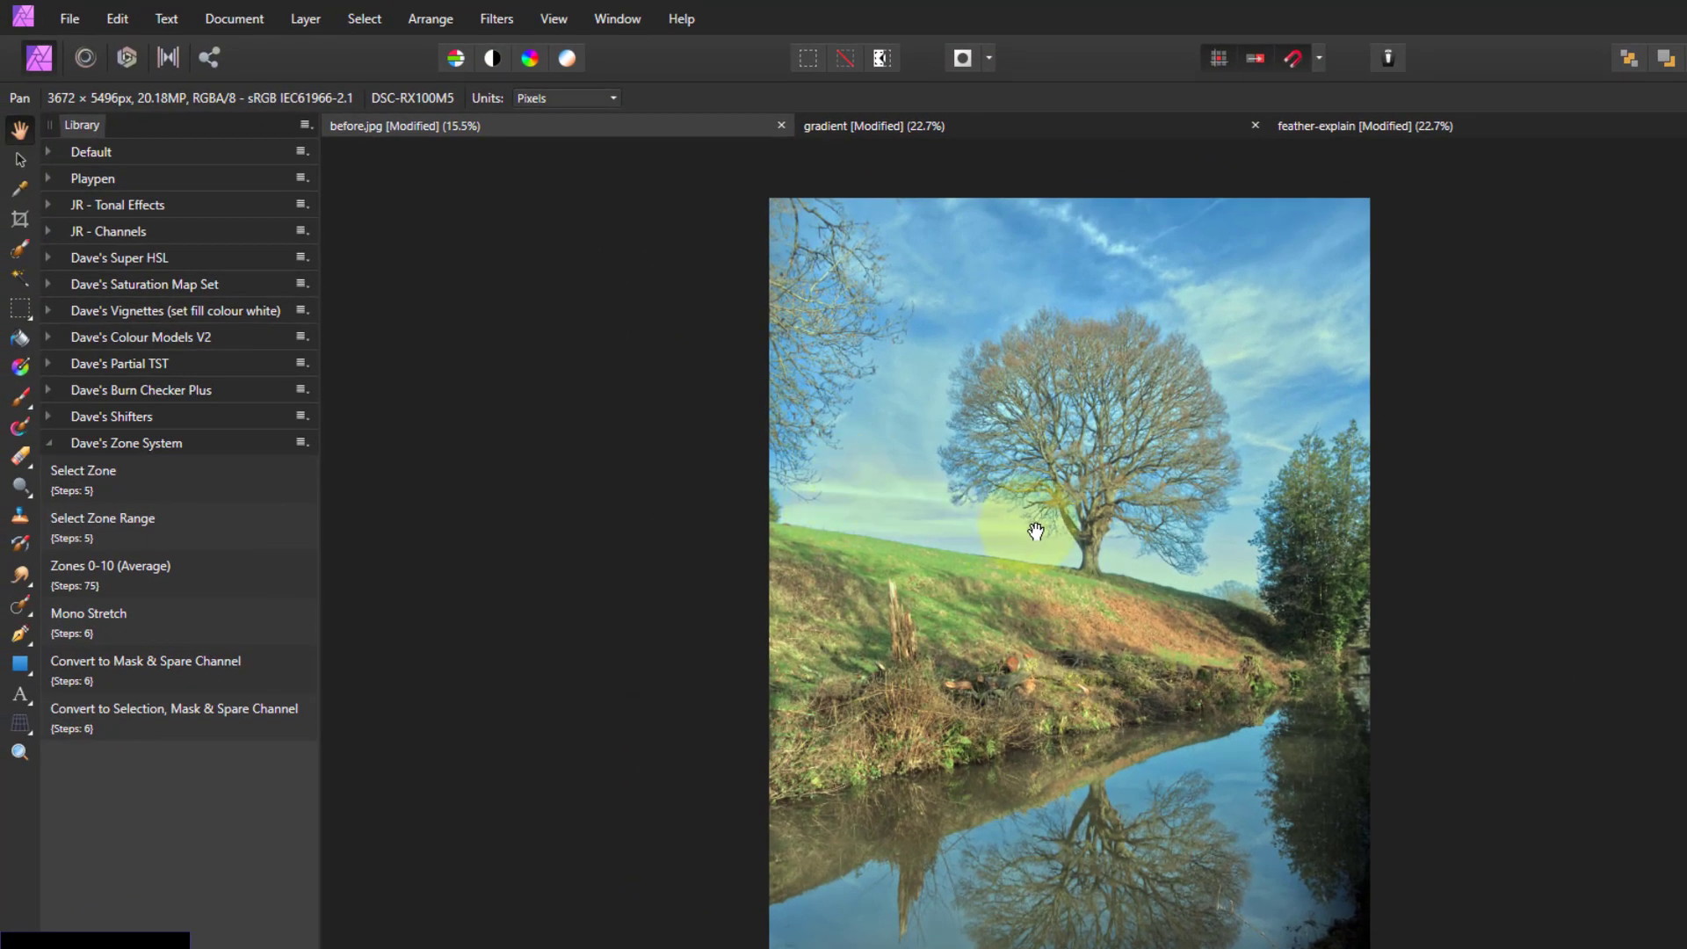
Select the Paint Brush and zoom in on the tree's branches
click(22, 397)
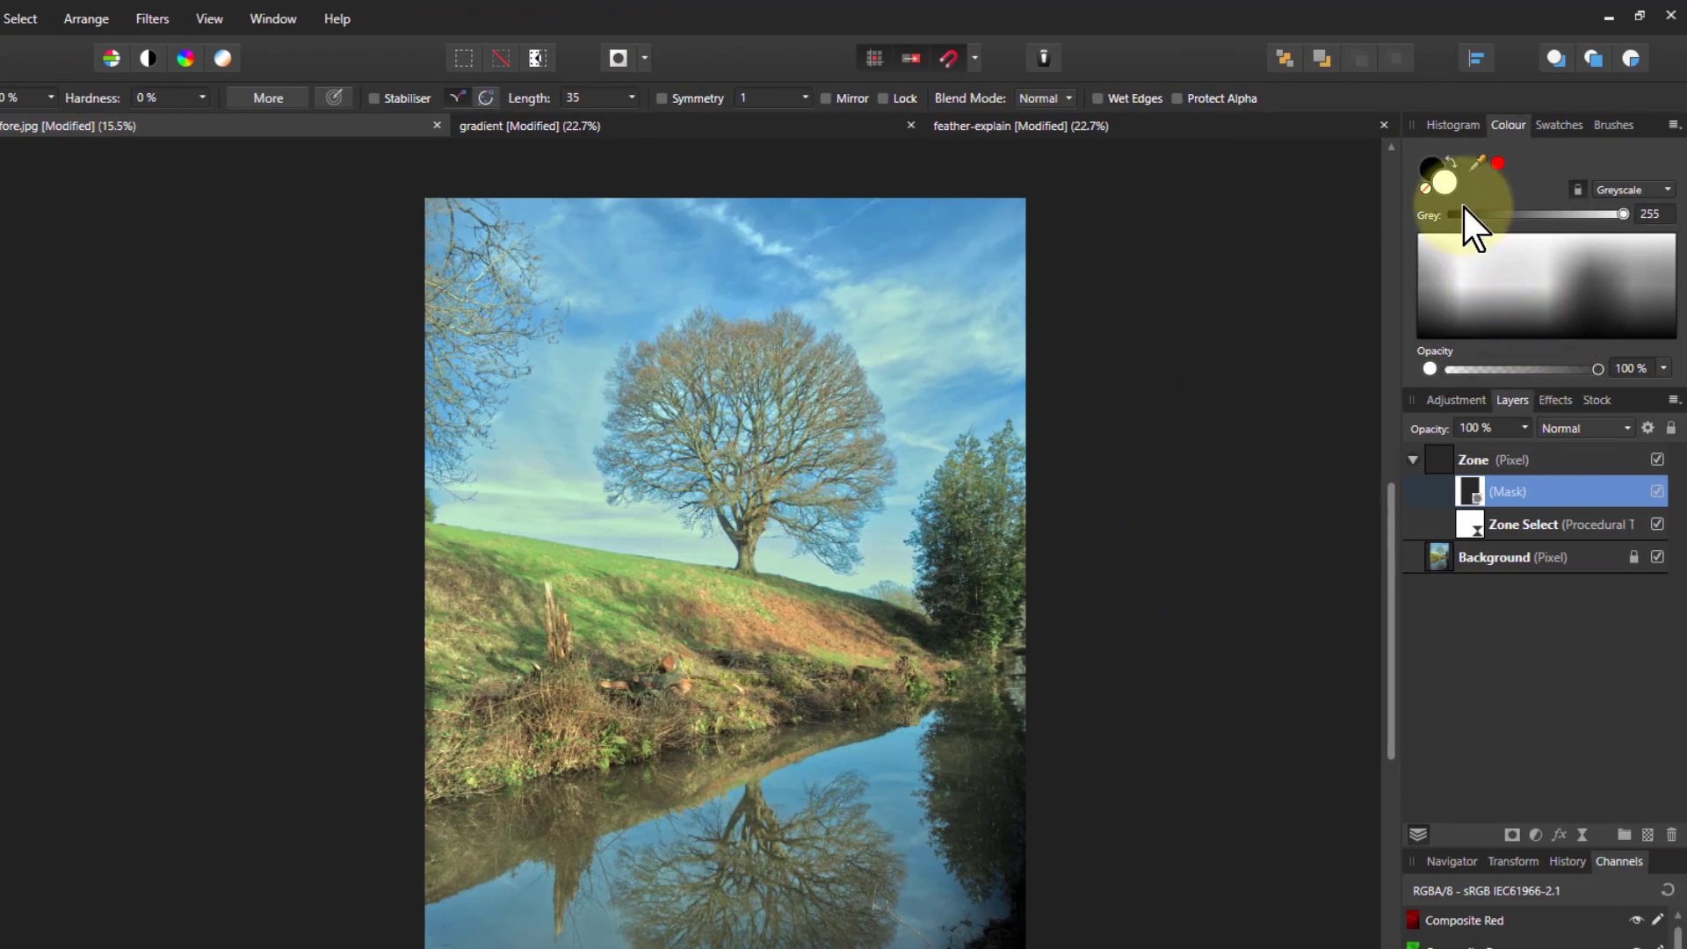
click(1449, 181)
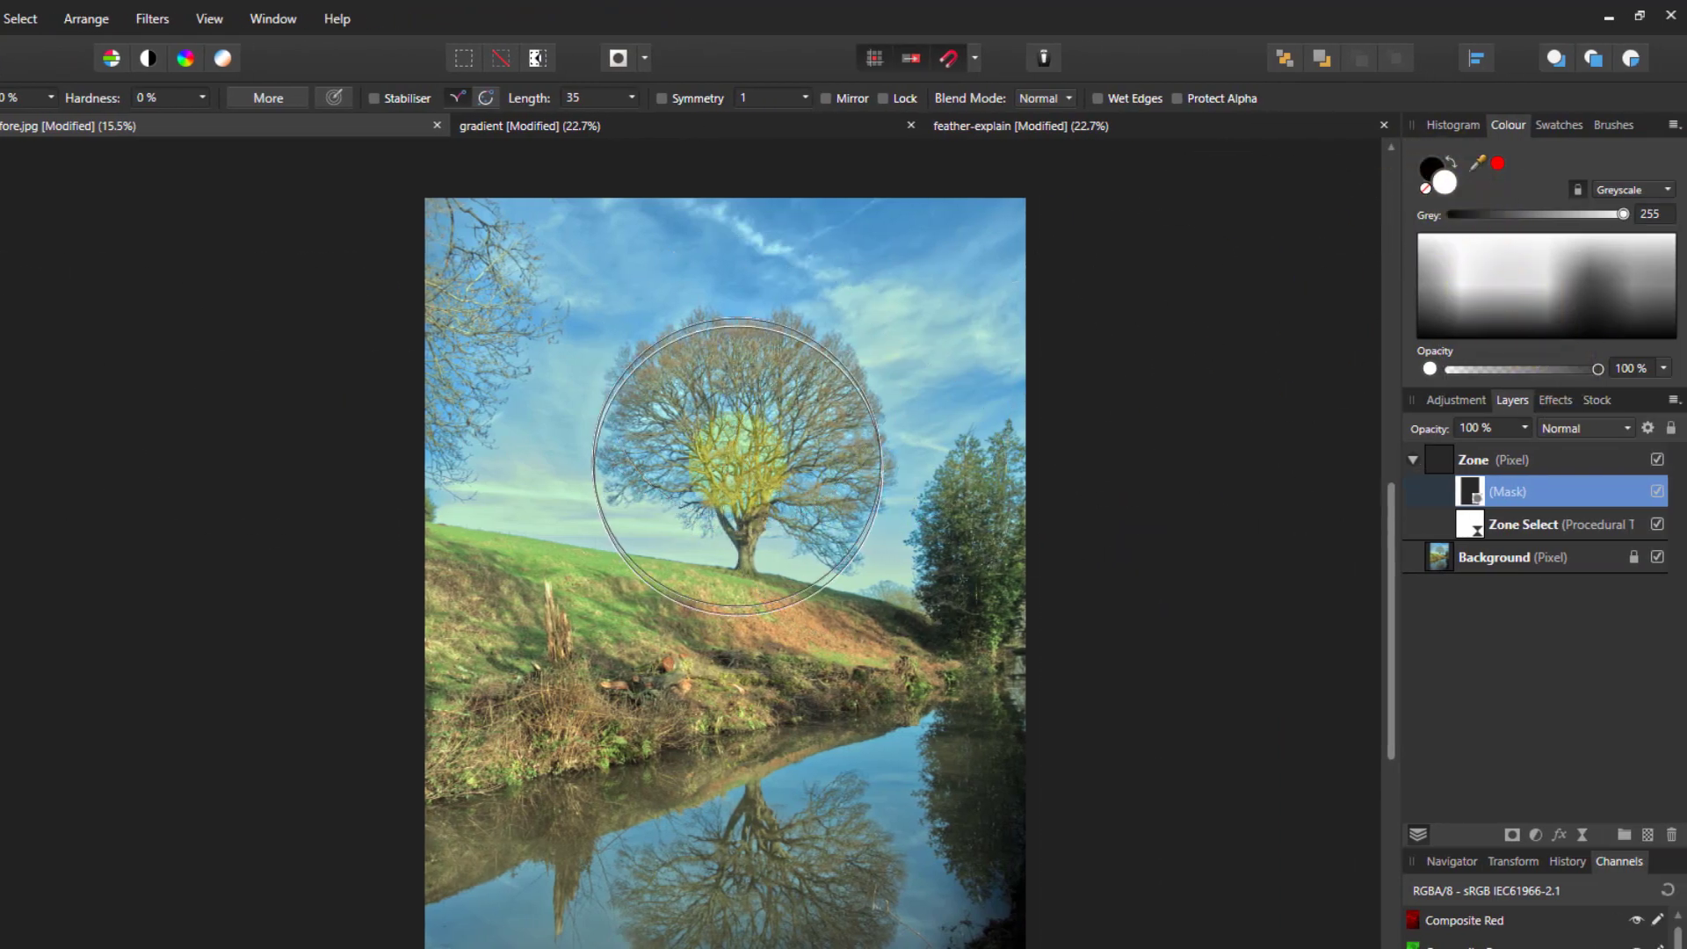
scroll(743, 446, up, 6)
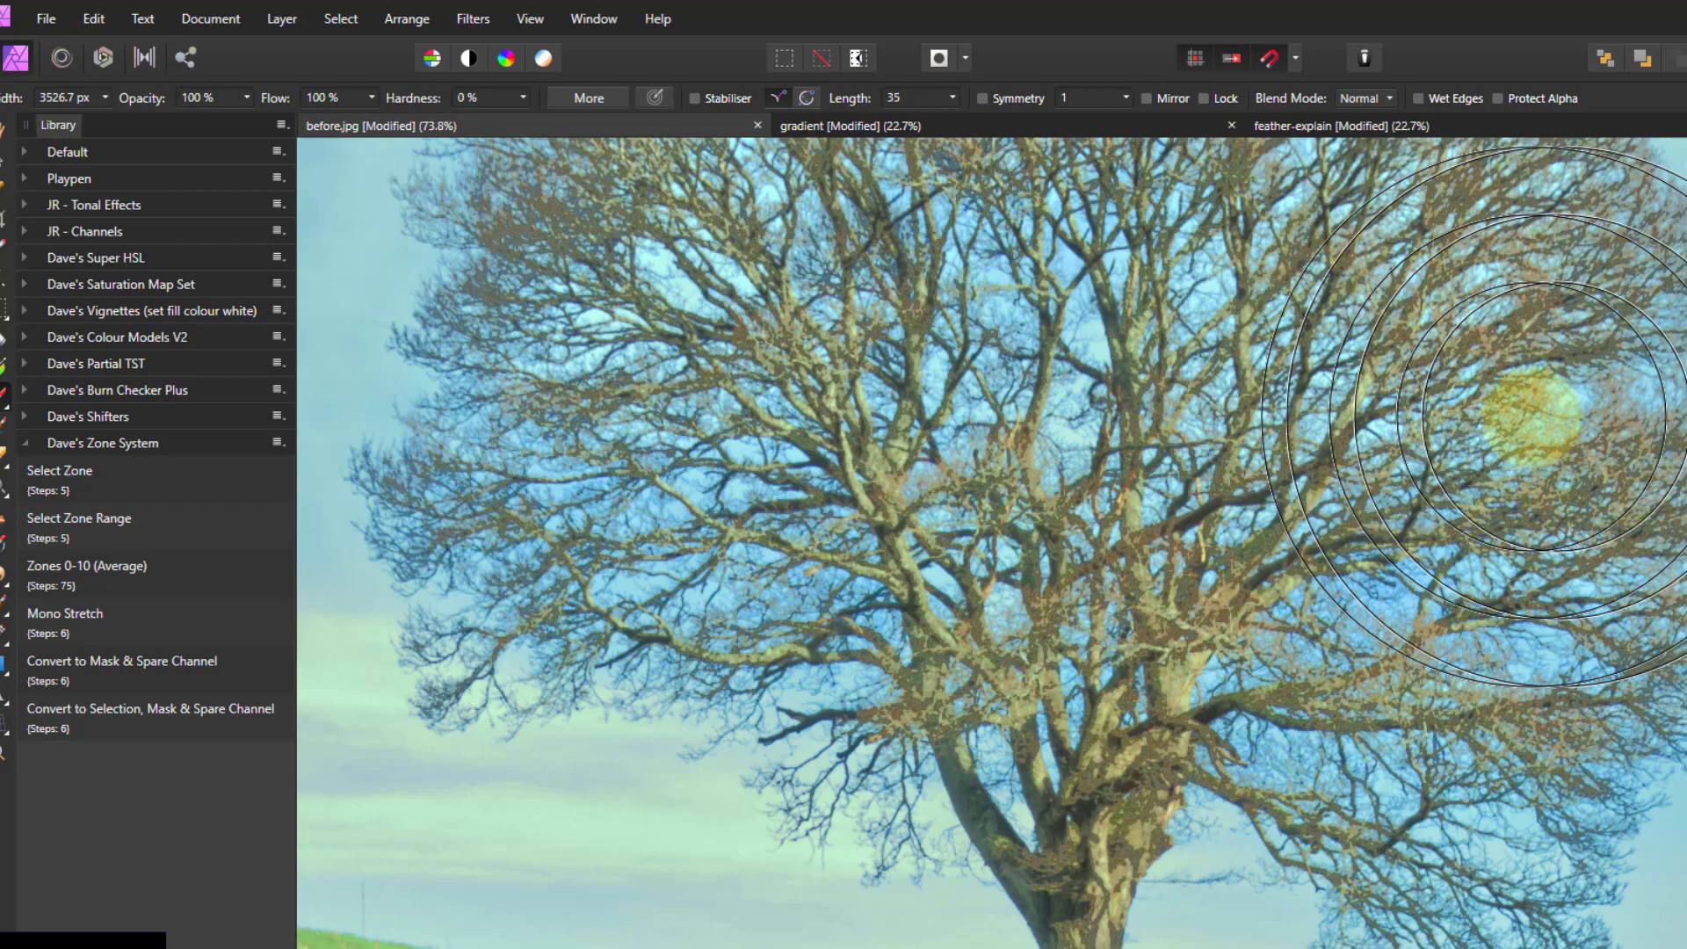
scroll(1419, 424, up, 5)
scroll(1418, 424, up, 1)
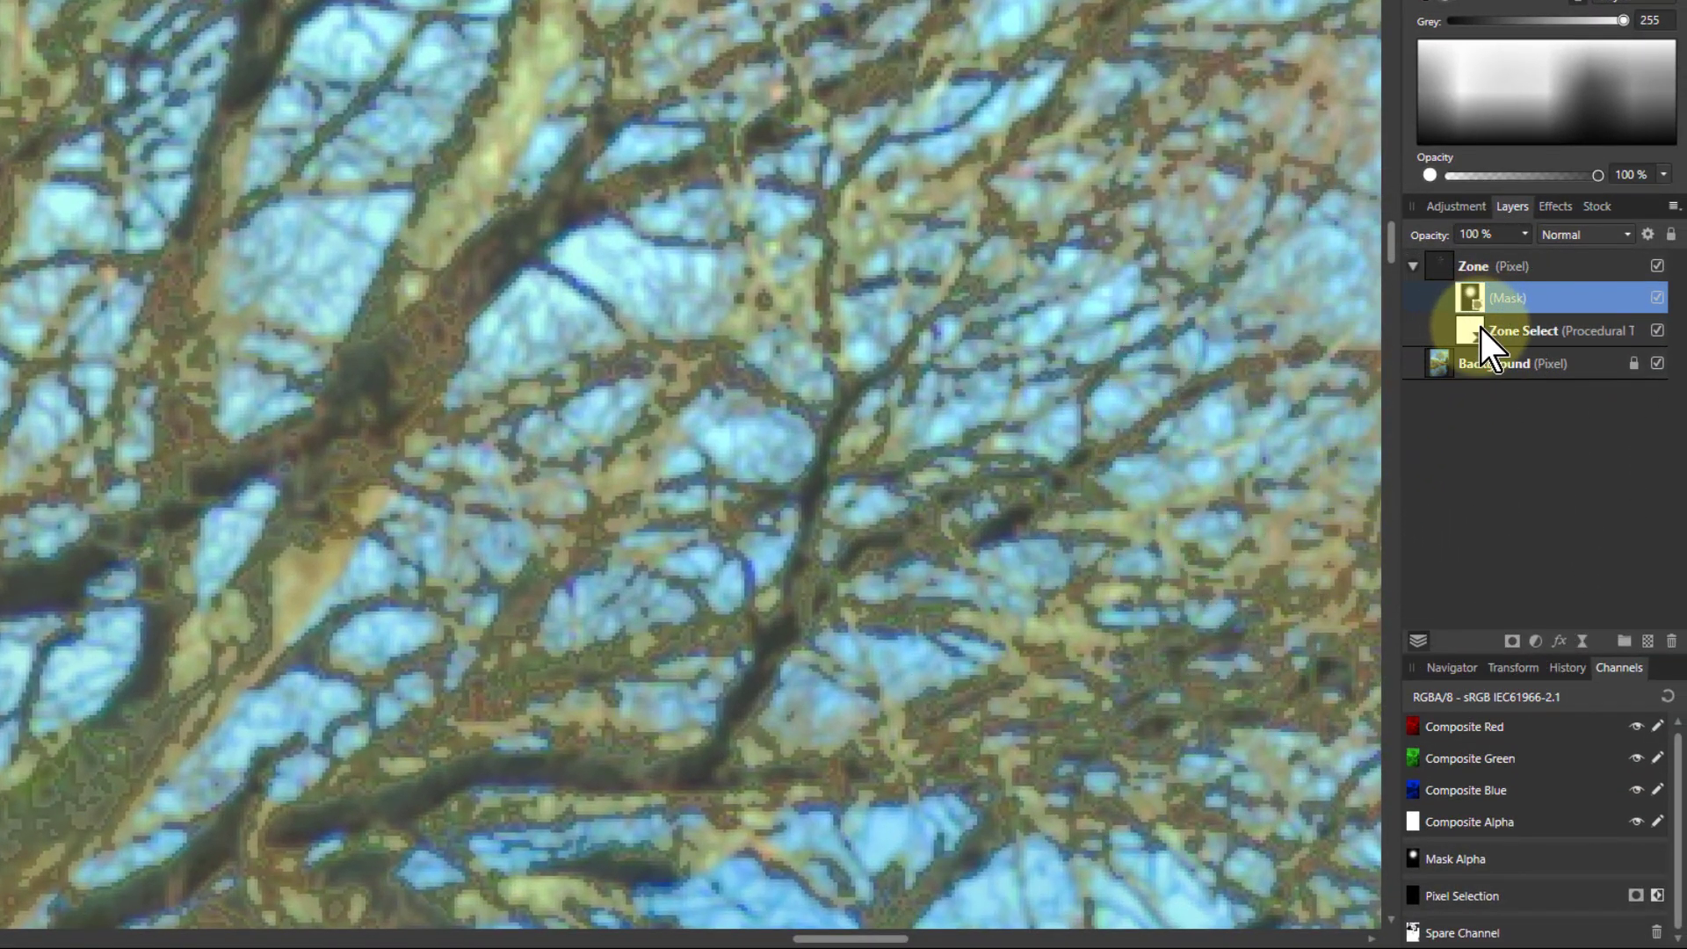
Raise the Zone Select texture's Feathering and set Luminosity to 1 (Avg) and Feather to 0 (Linear)
double_click(1478, 330)
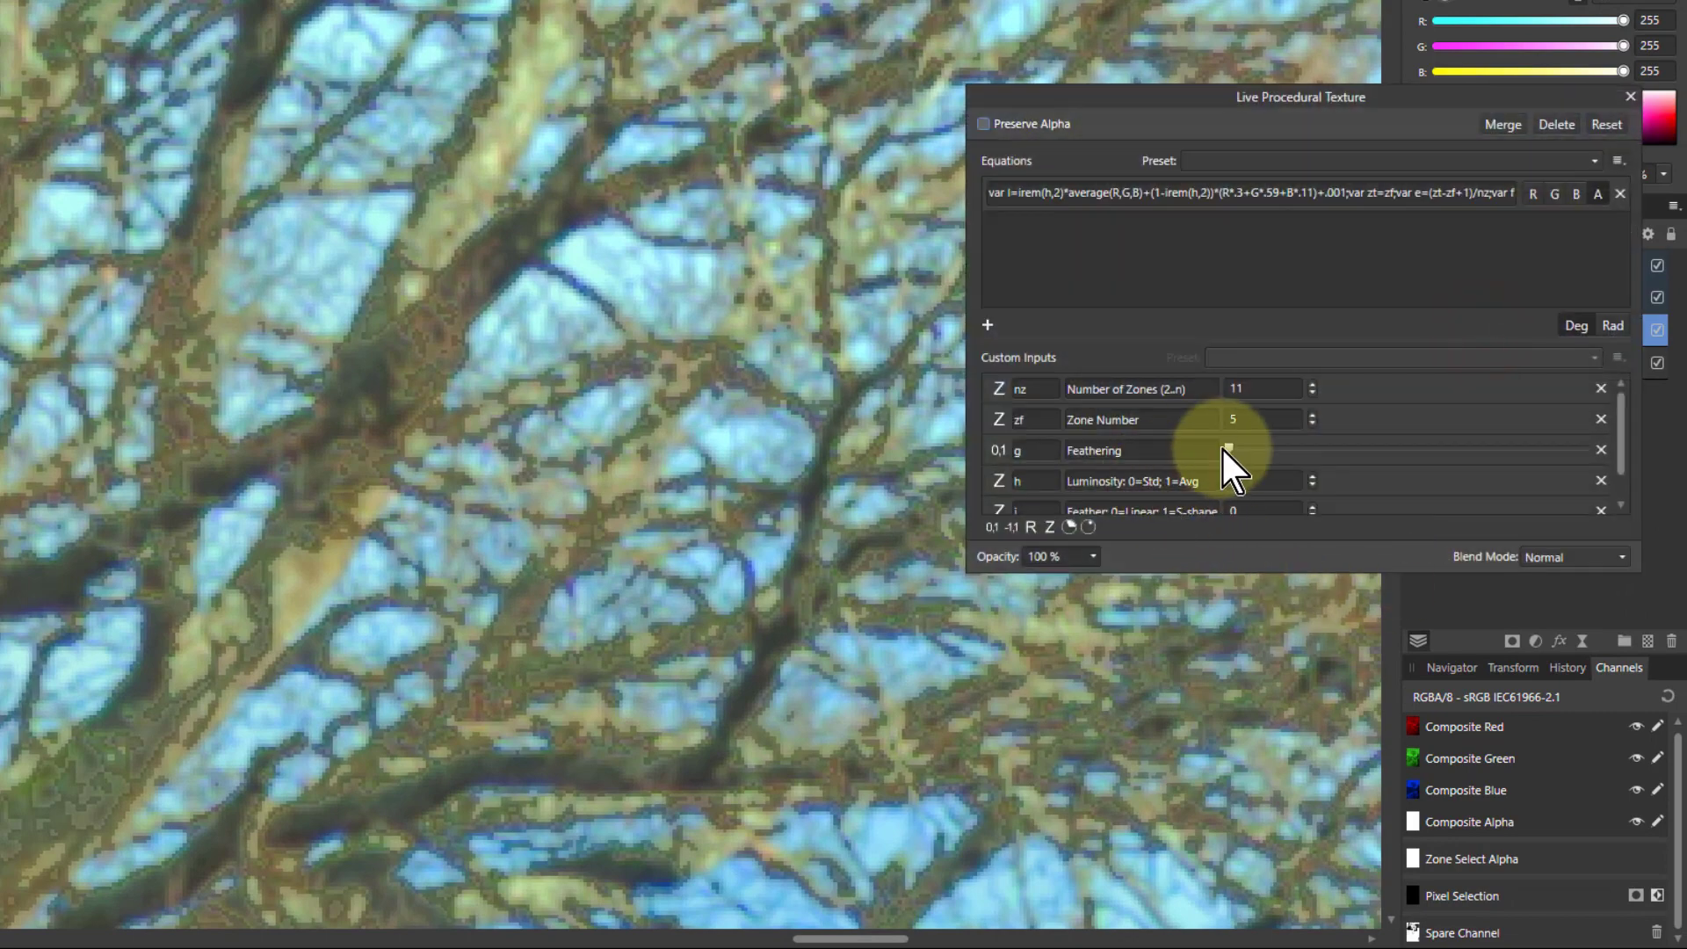
drag(1228, 448, 1324, 453)
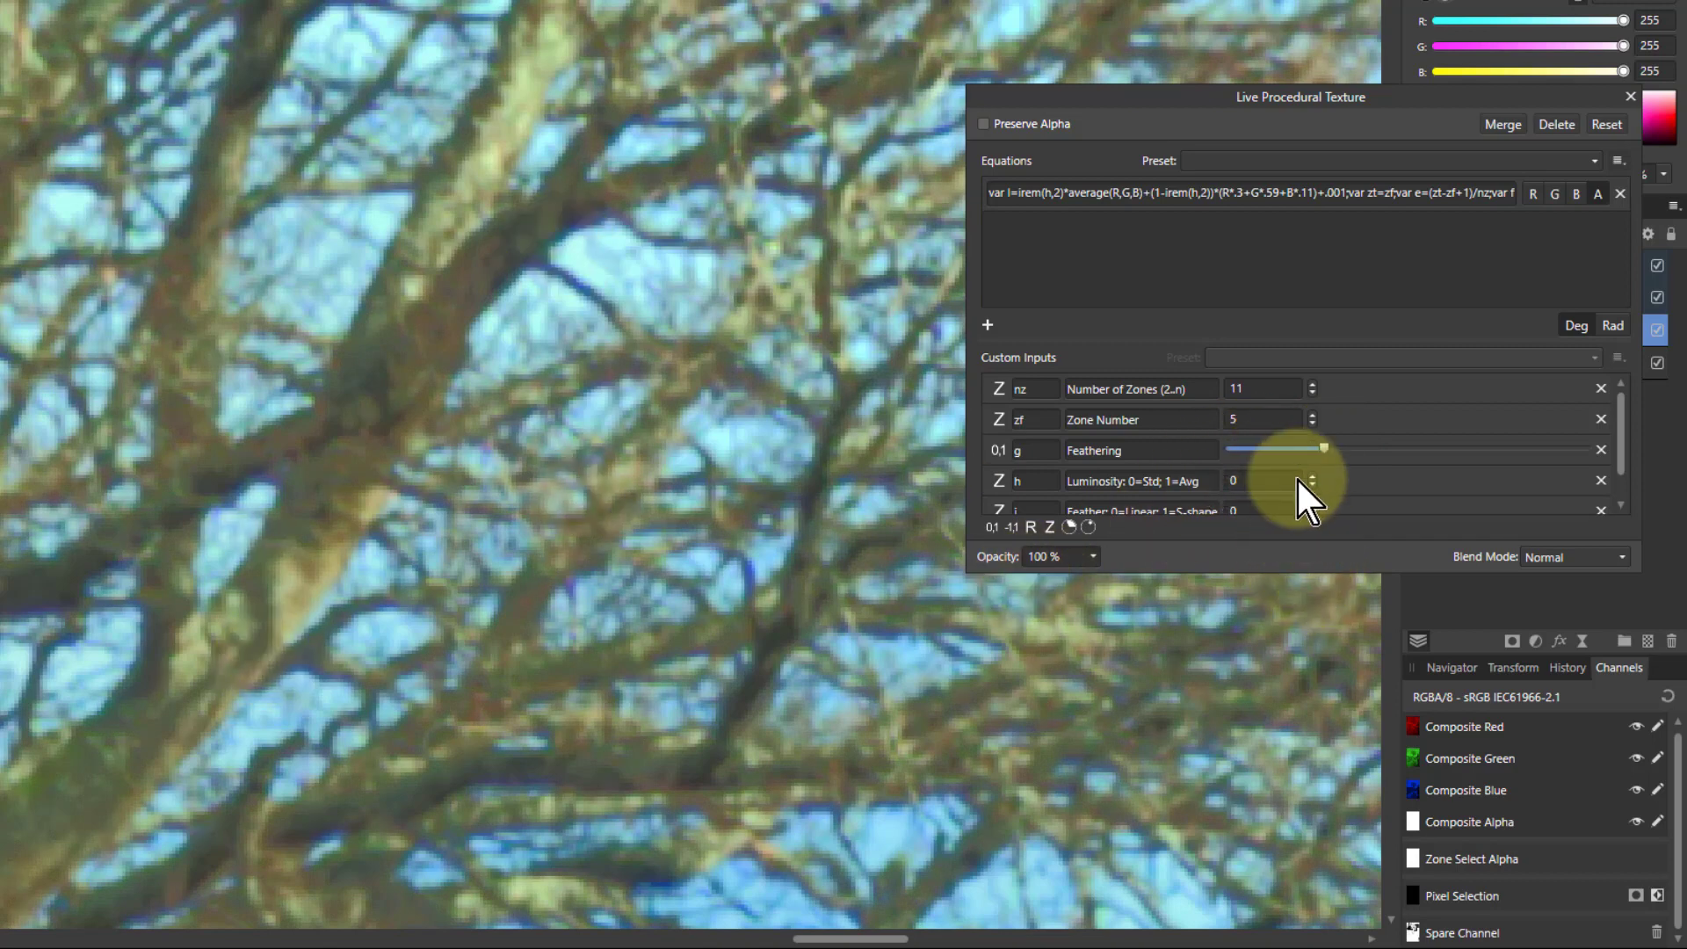
scroll(1309, 492, down, 1)
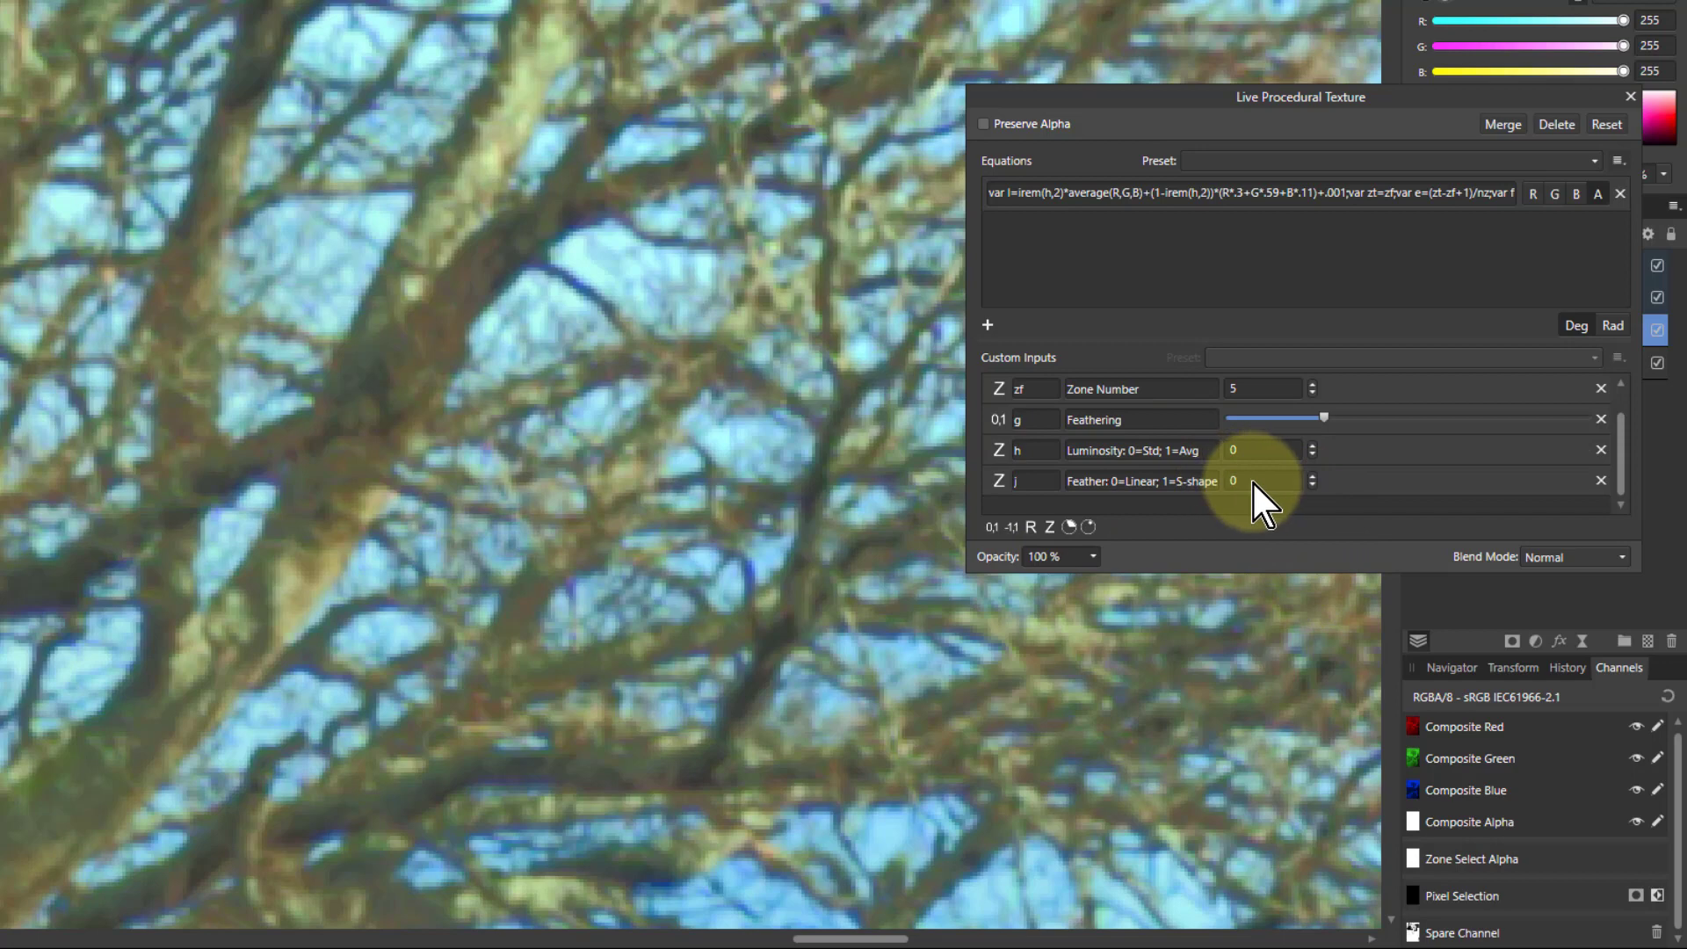
scroll(1254, 484, up, 1)
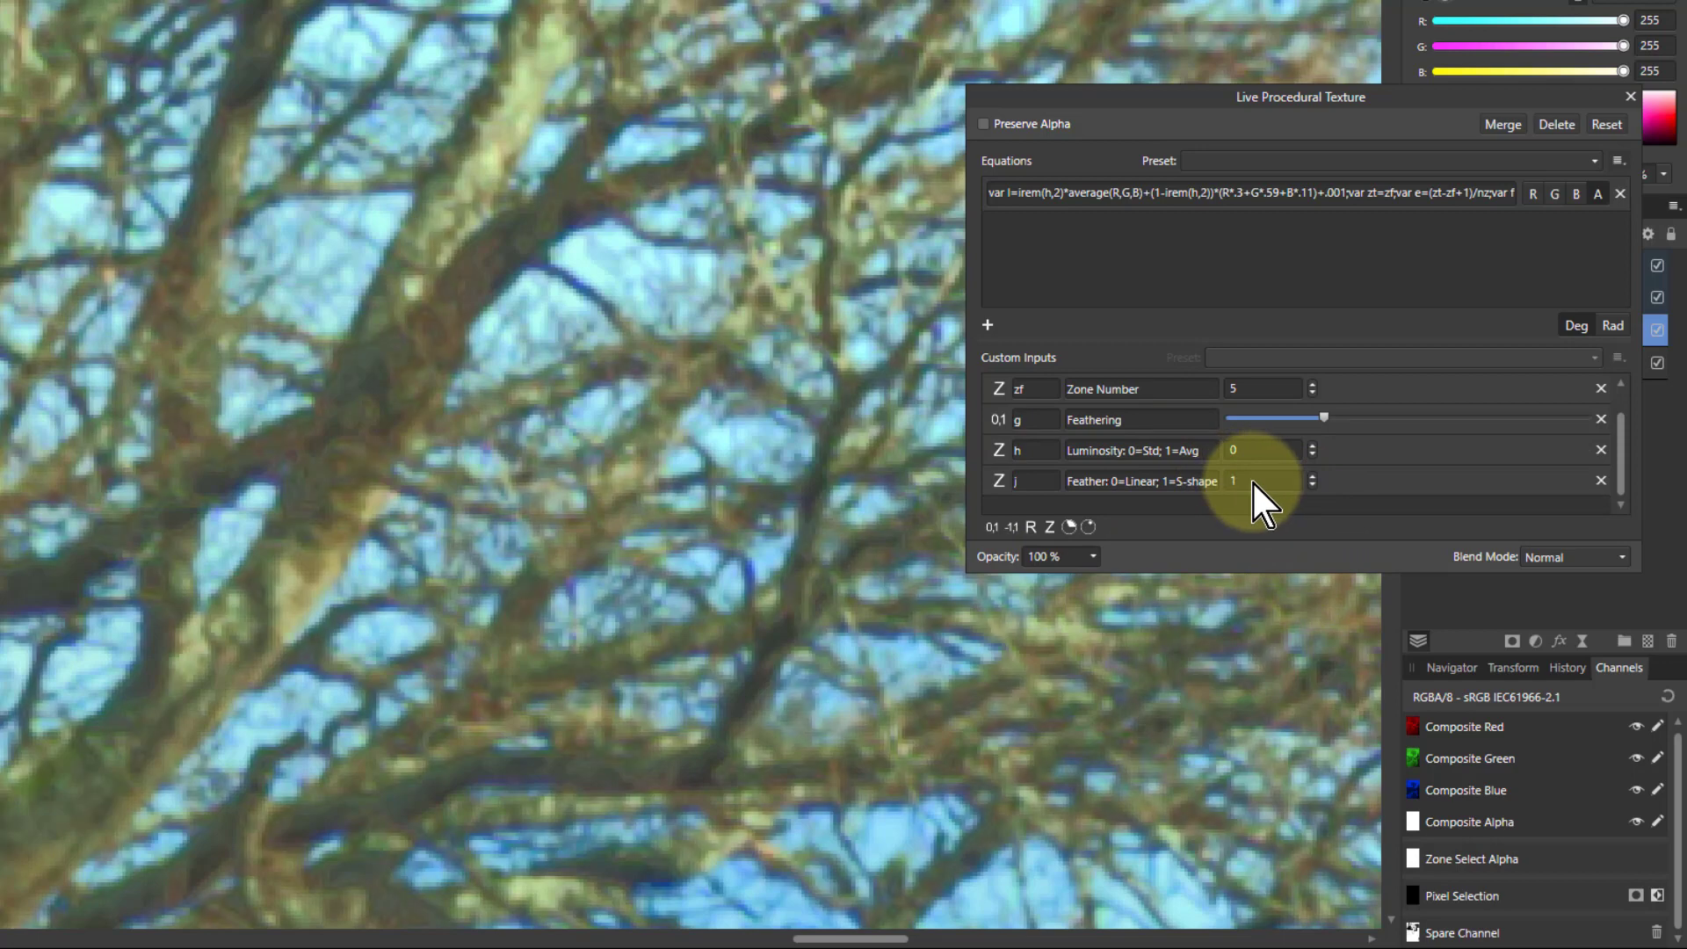
scroll(1263, 504, down, 1)
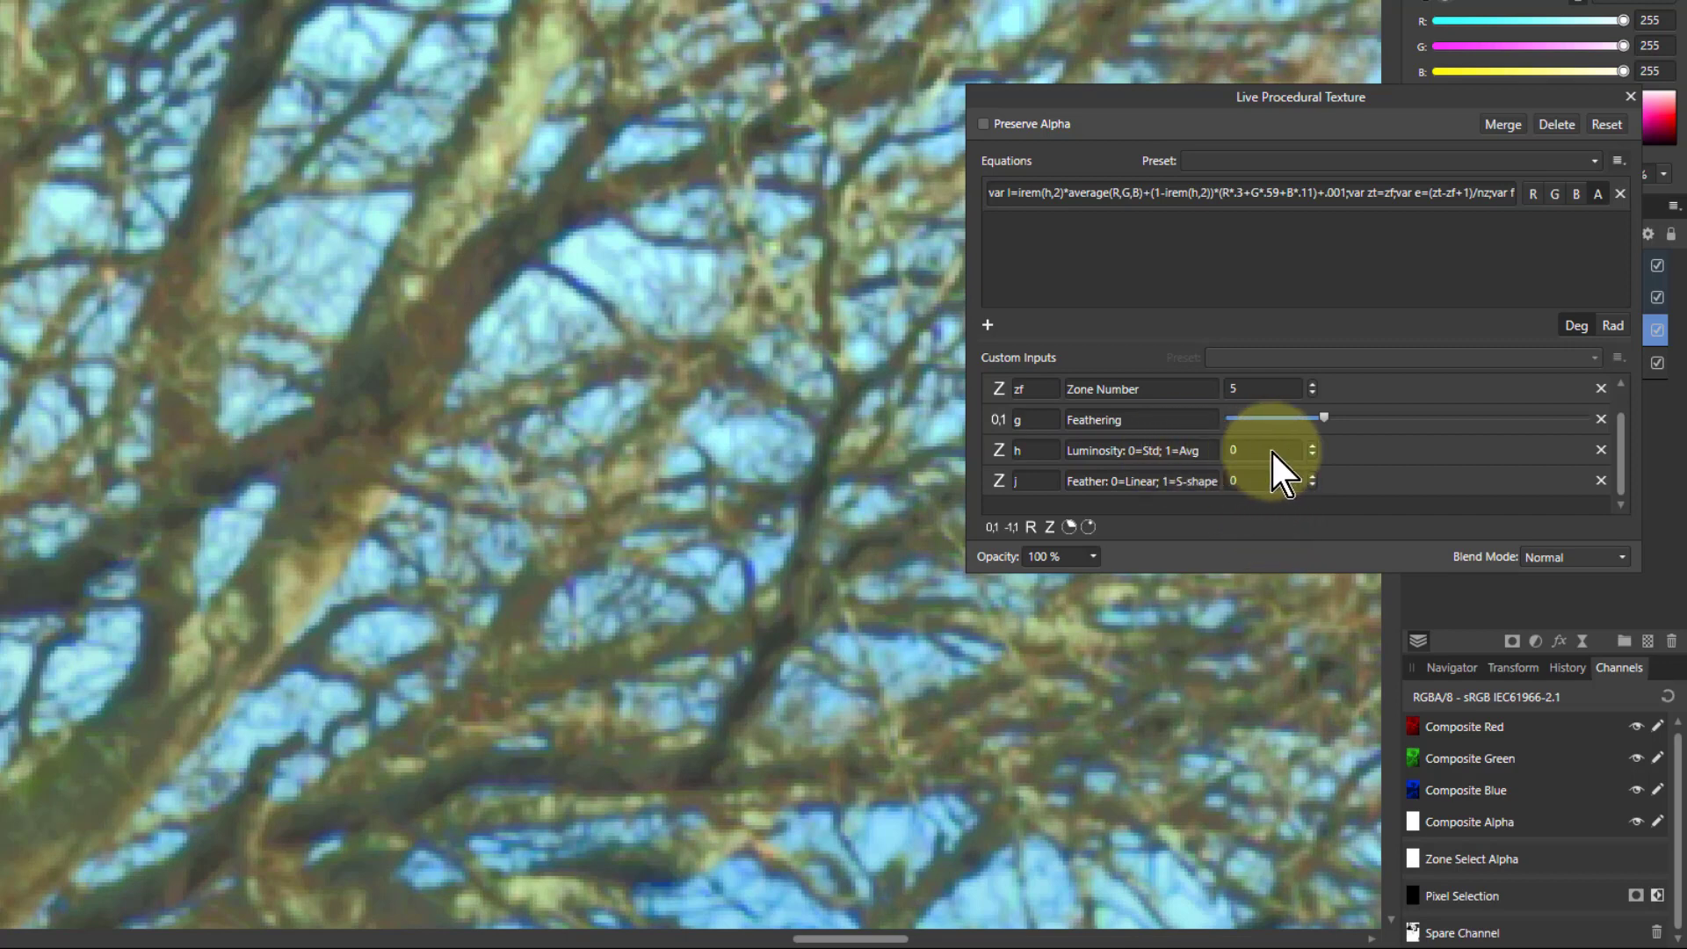
scroll(1270, 450, up, 1)
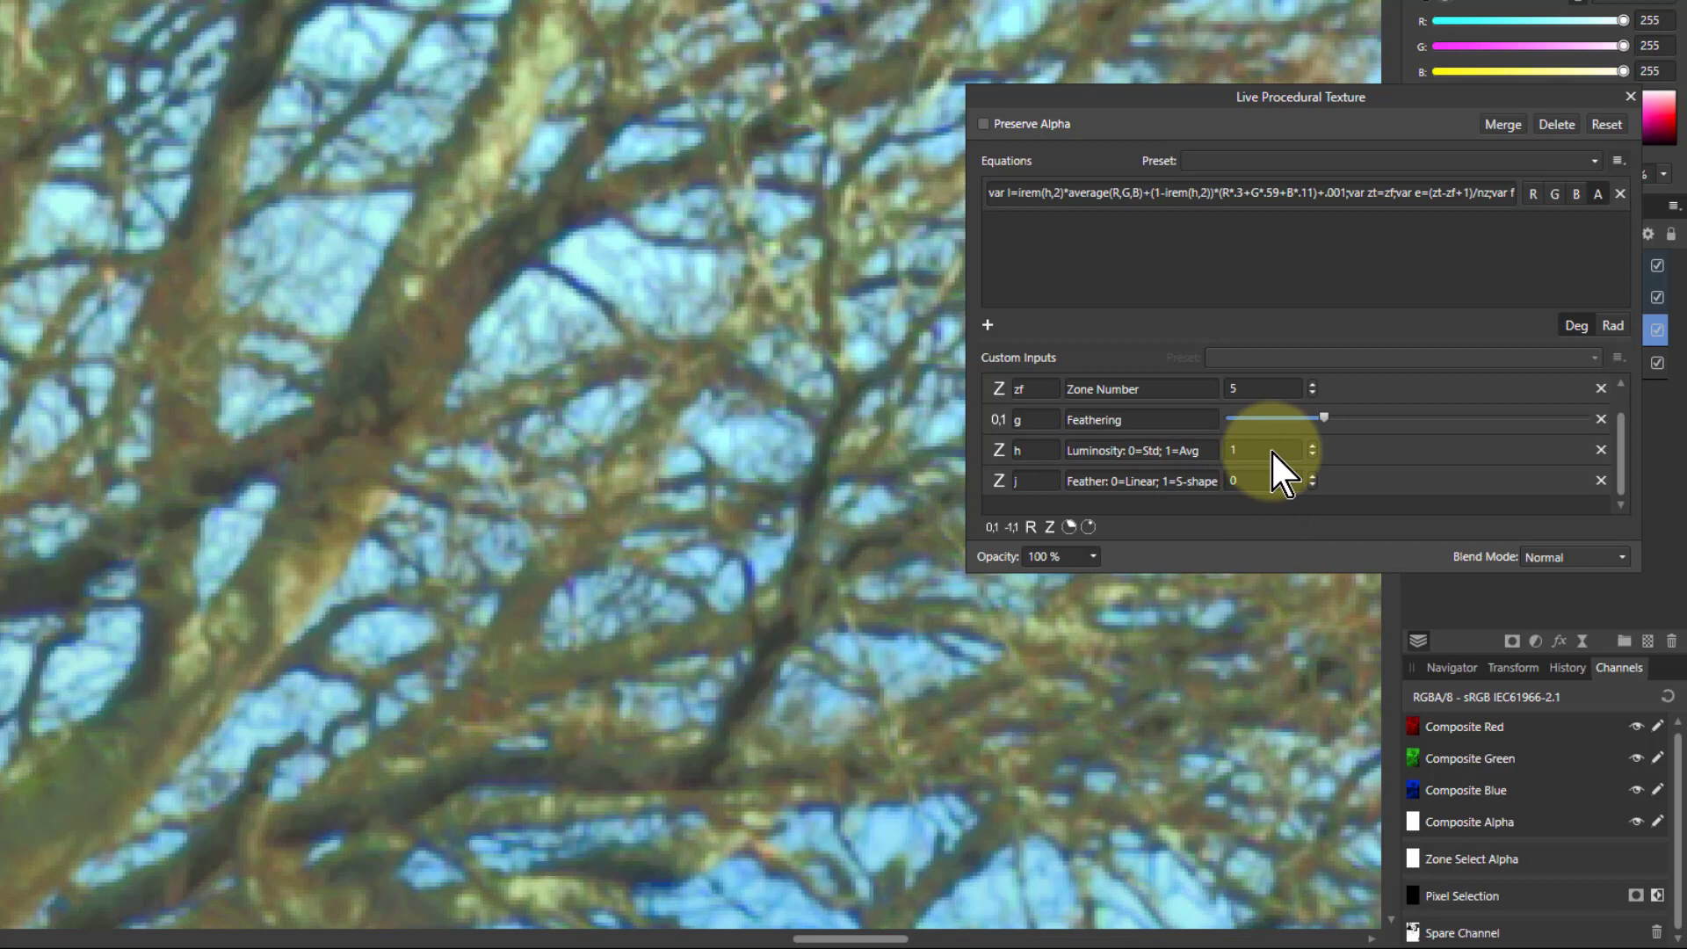
scroll(1270, 450, down, 1)
scroll(1270, 449, down, 1)
scroll(1270, 450, up, 1)
scroll(746, 450, up, 3)
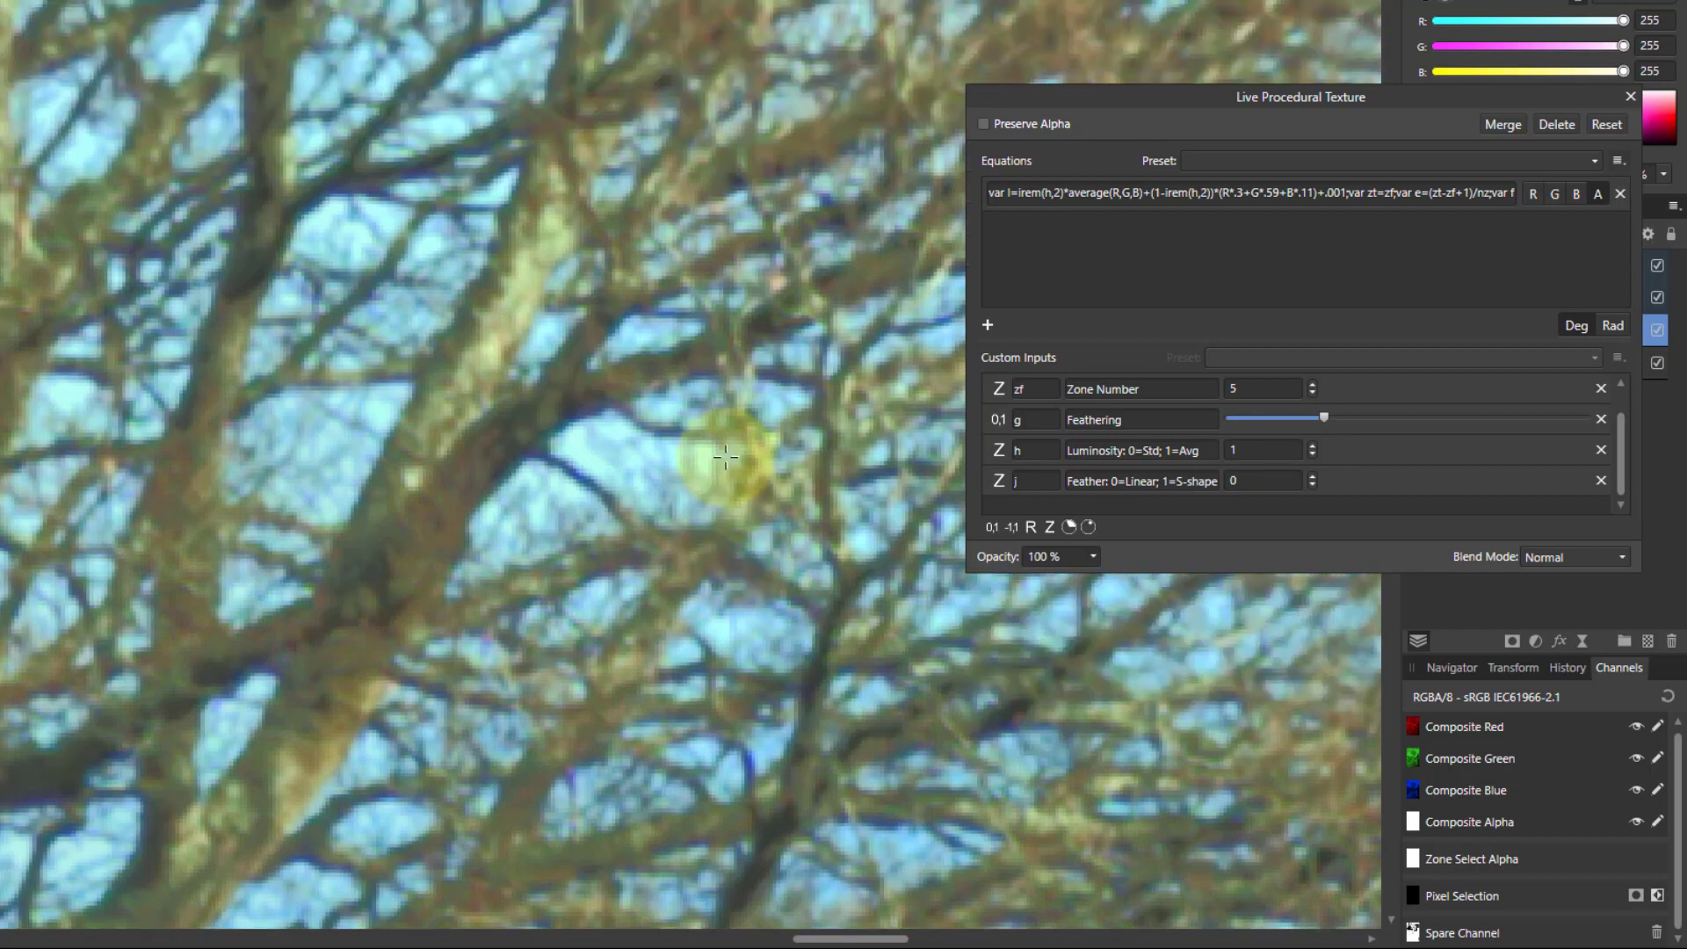
Fit the photo to the view, close the texture settings, and run the Select Zone Range macro
key(ctrl+0)
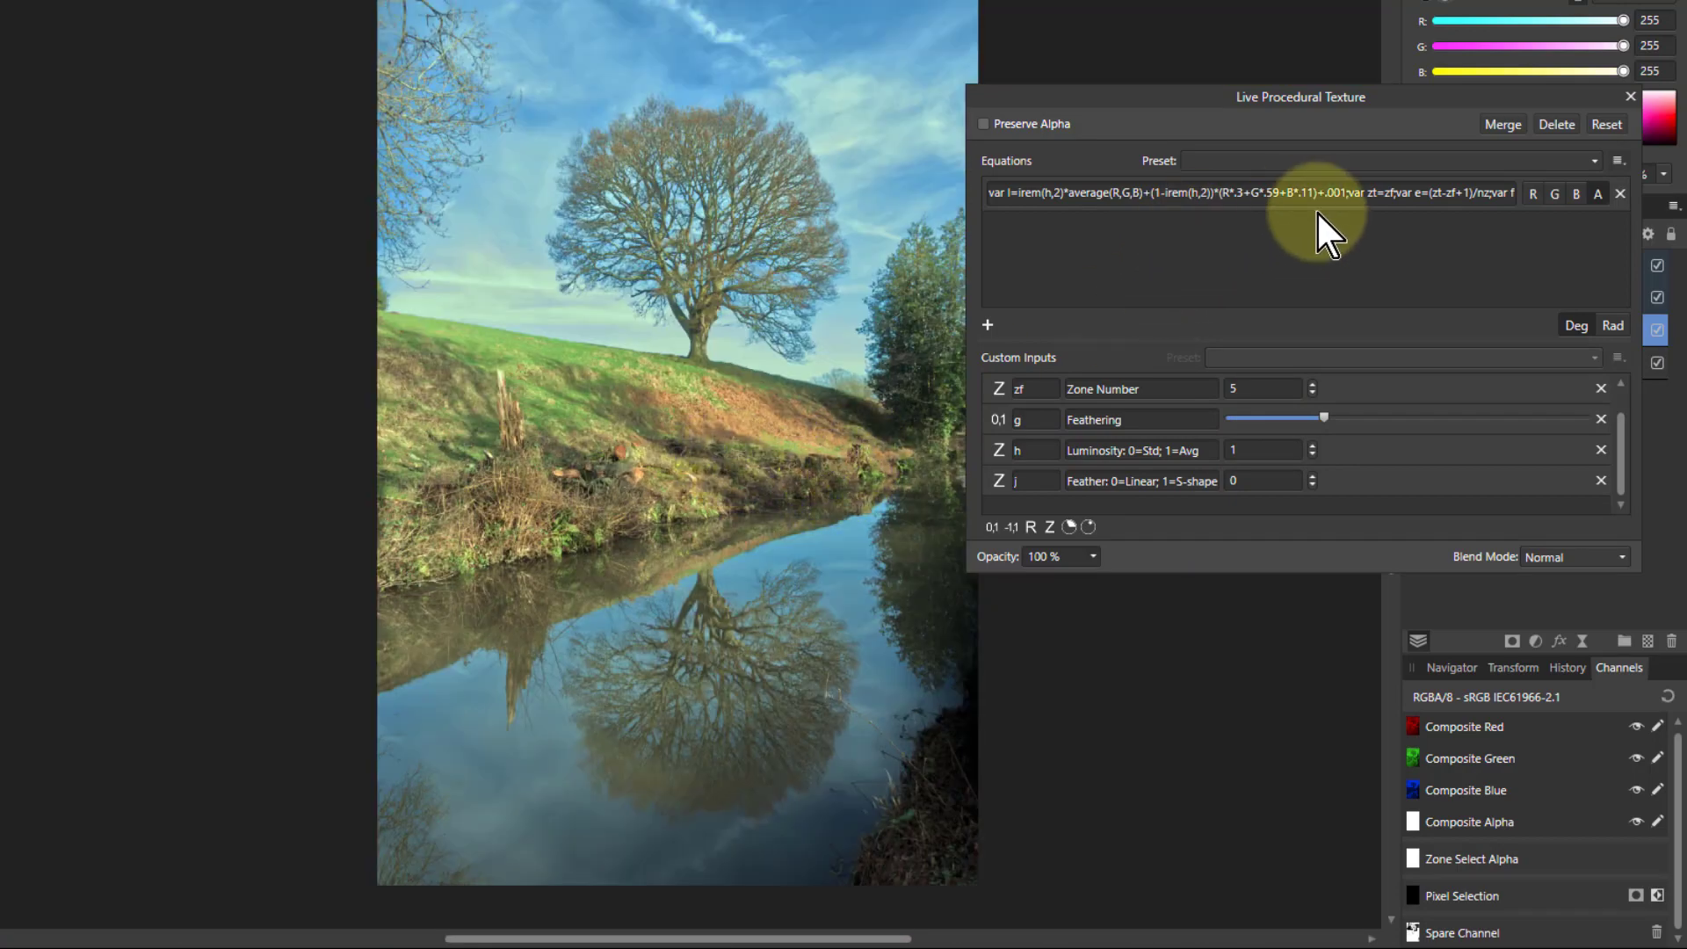
click(1630, 96)
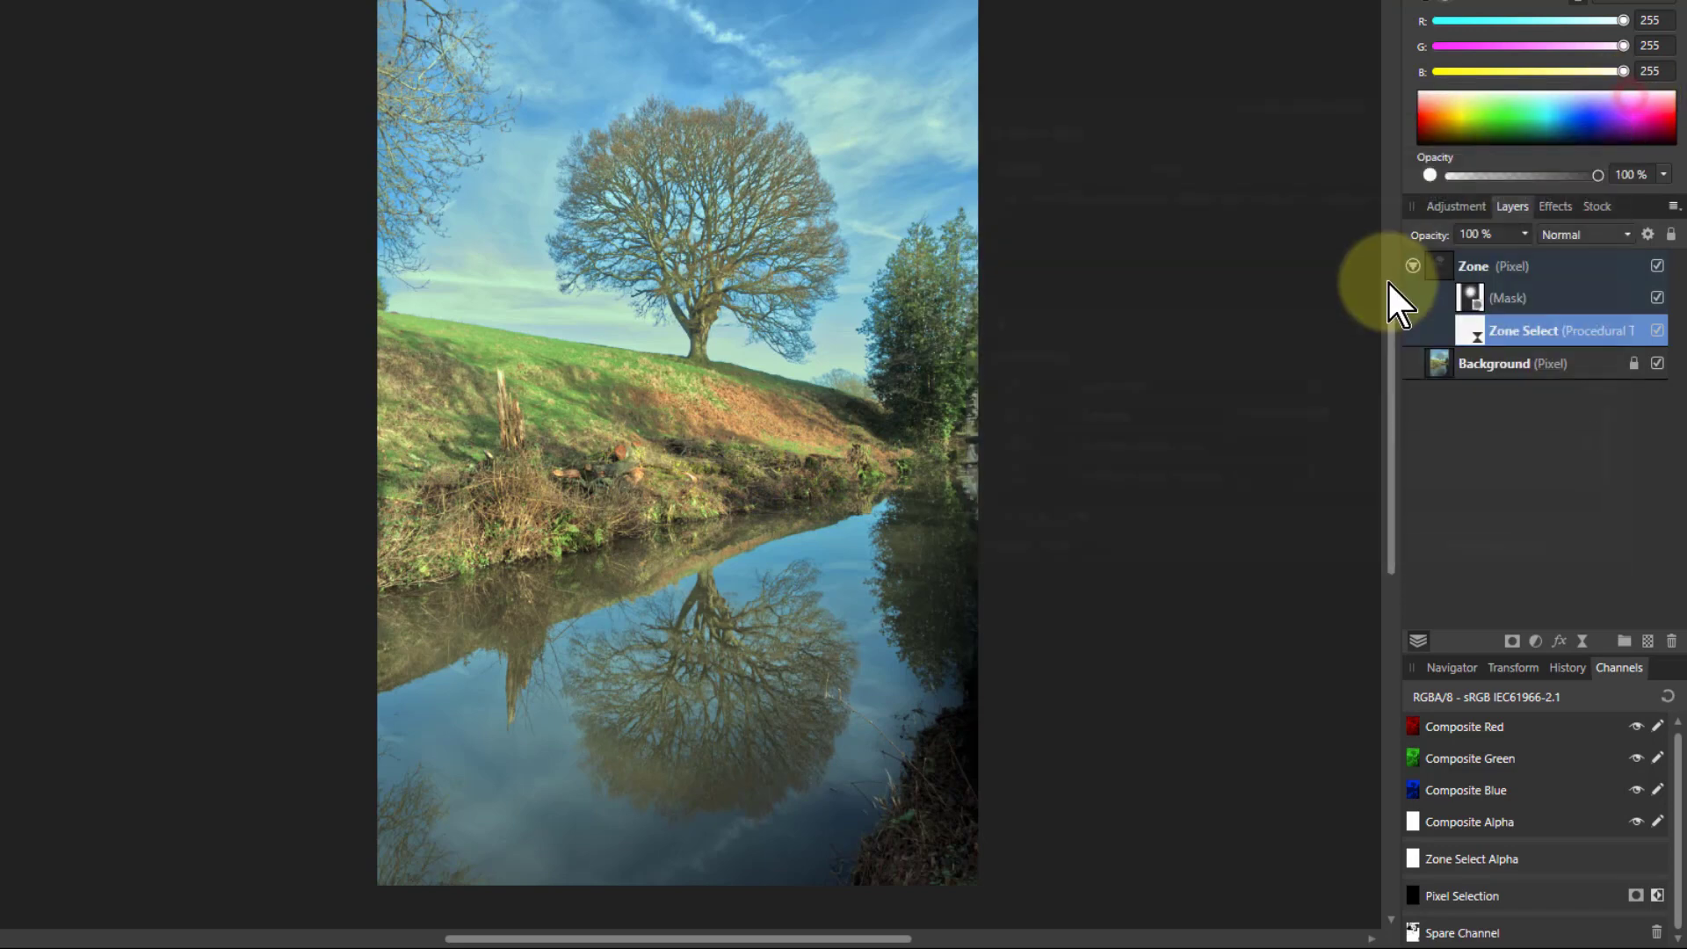
shift+click(1459, 265)
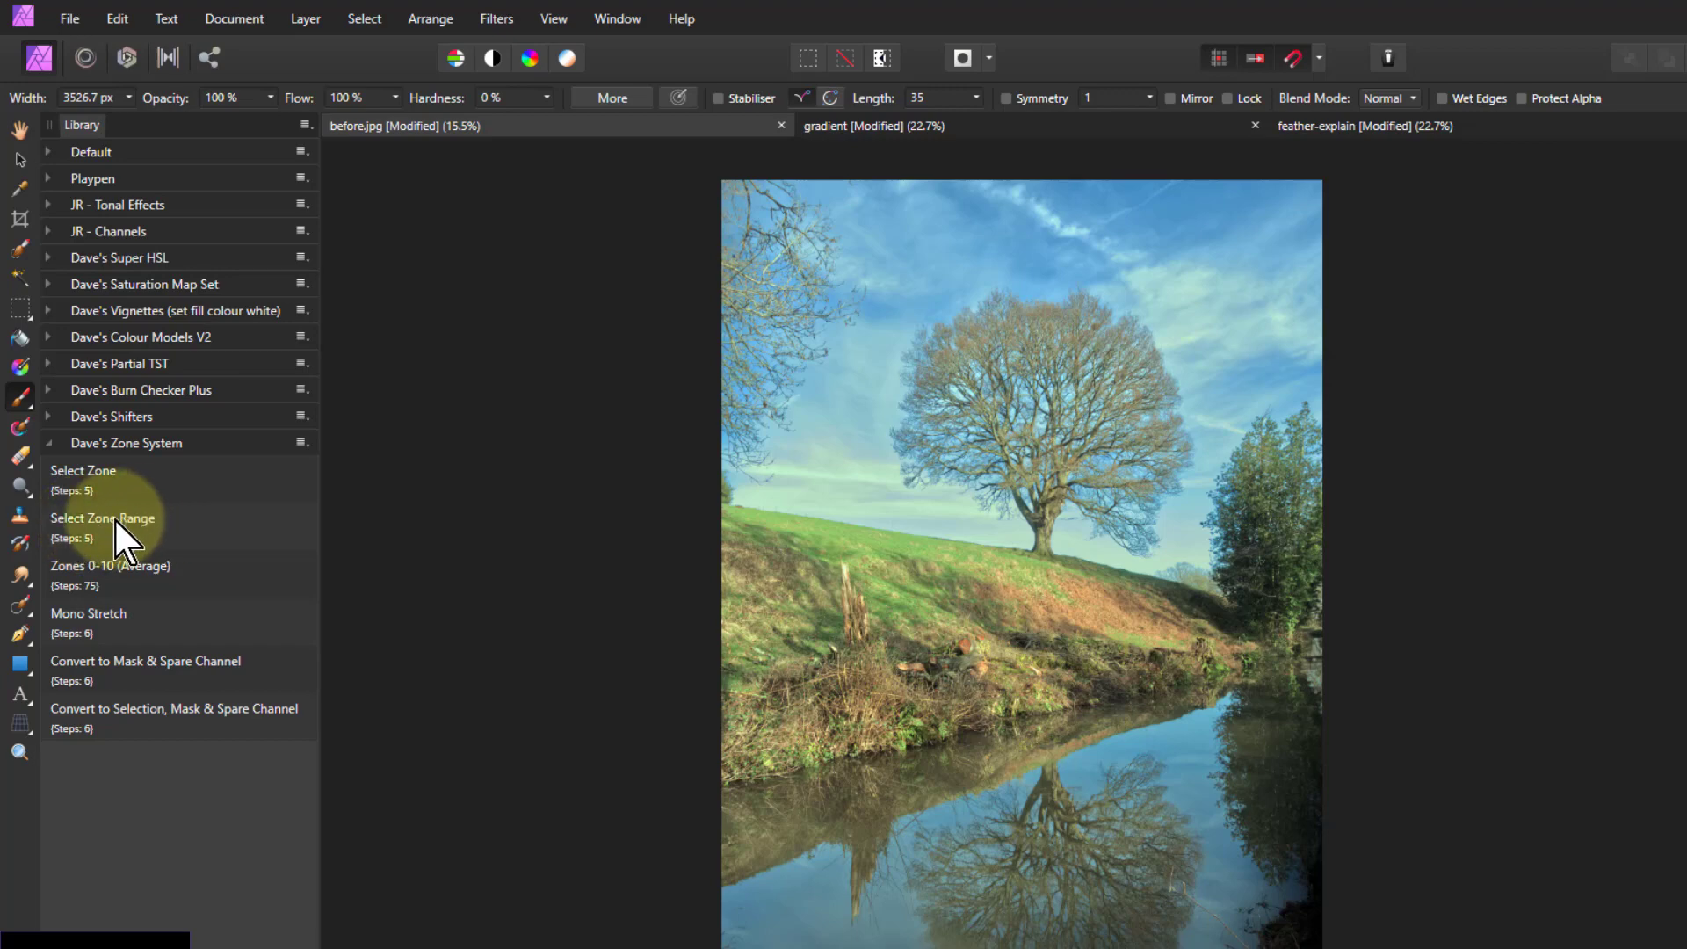
click(100, 524)
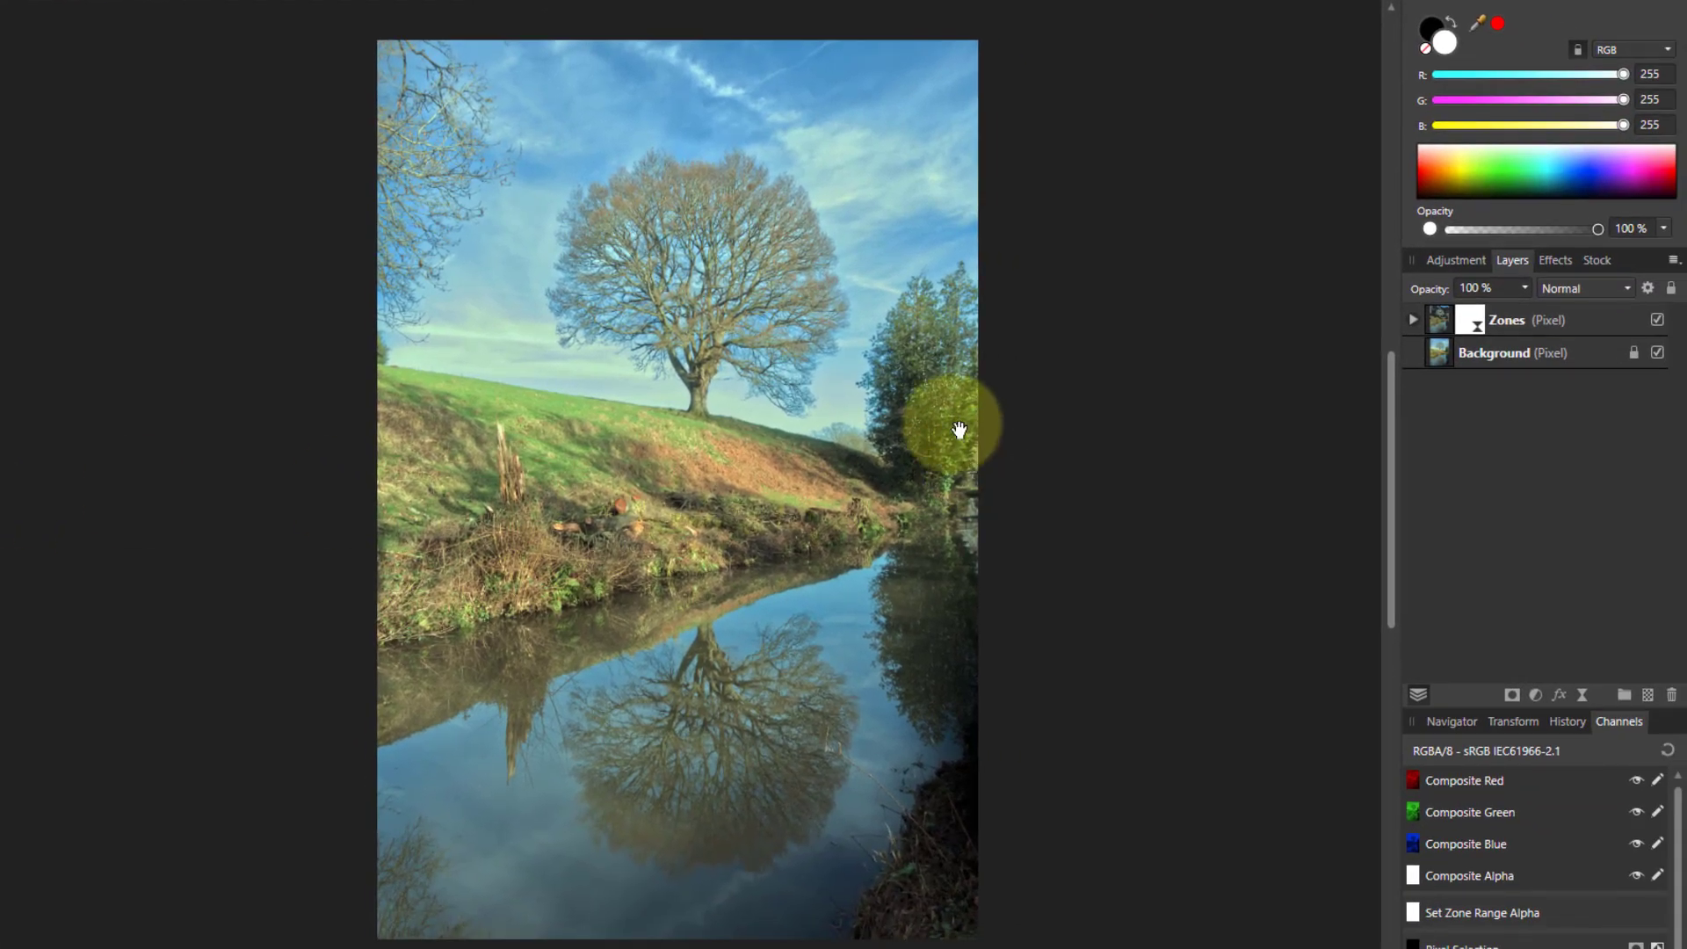
Set the Set Zone Range texture to Zone From 2 and Zone To 5, with Background hidden
click(1412, 320)
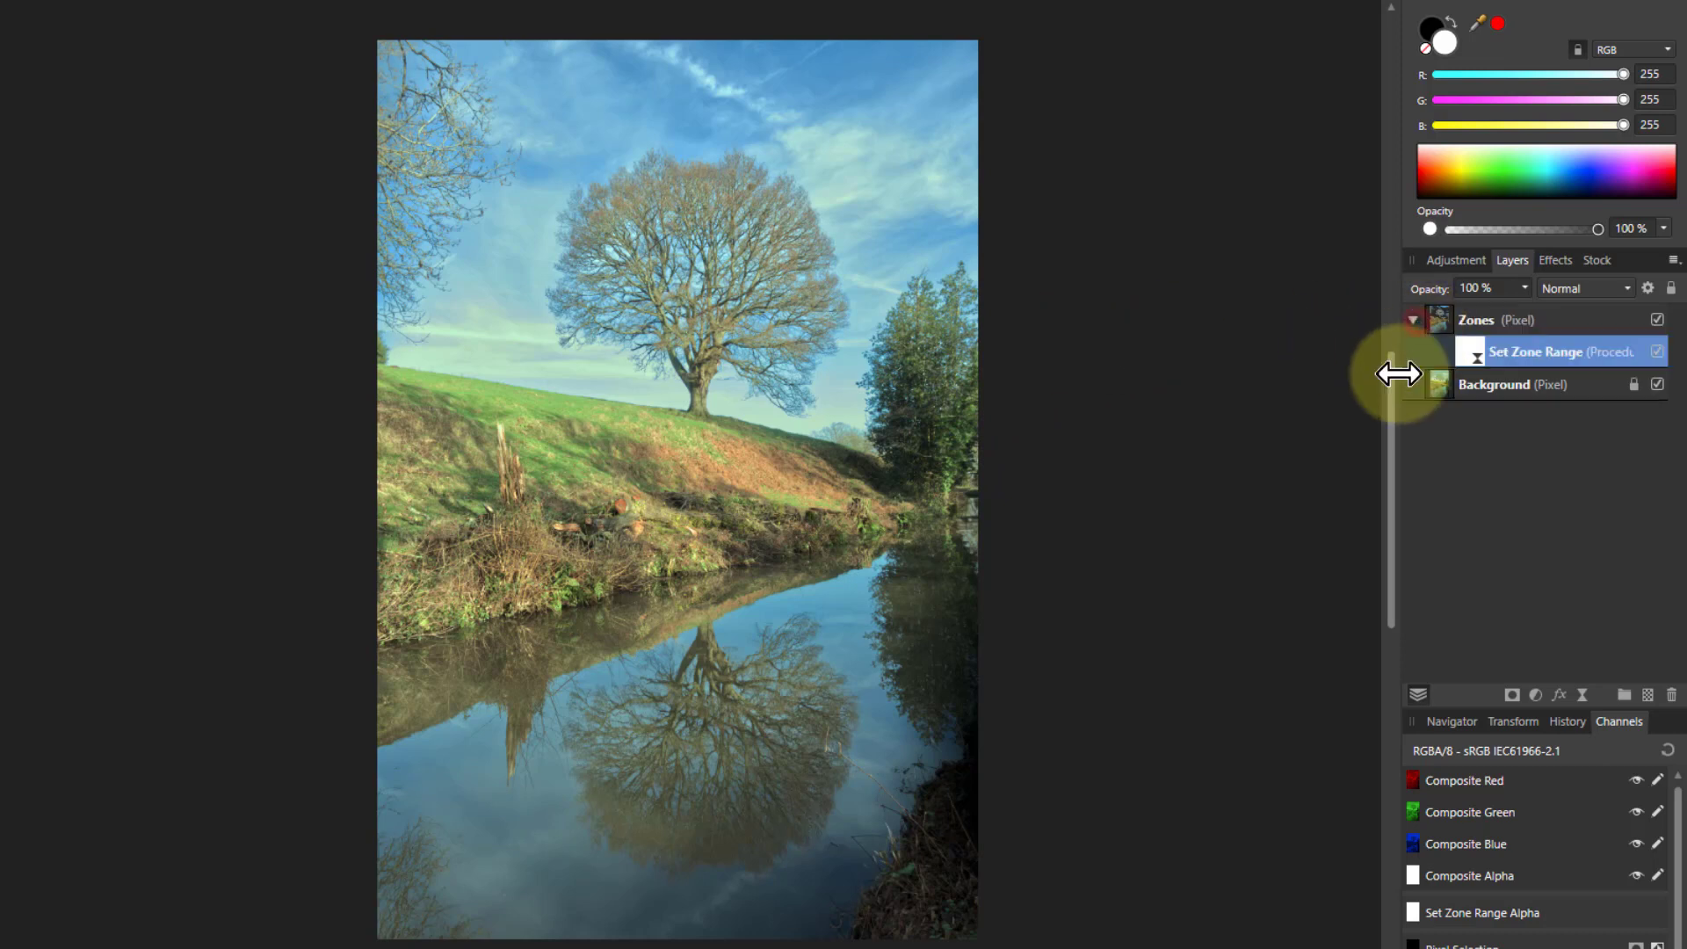
double_click(1472, 352)
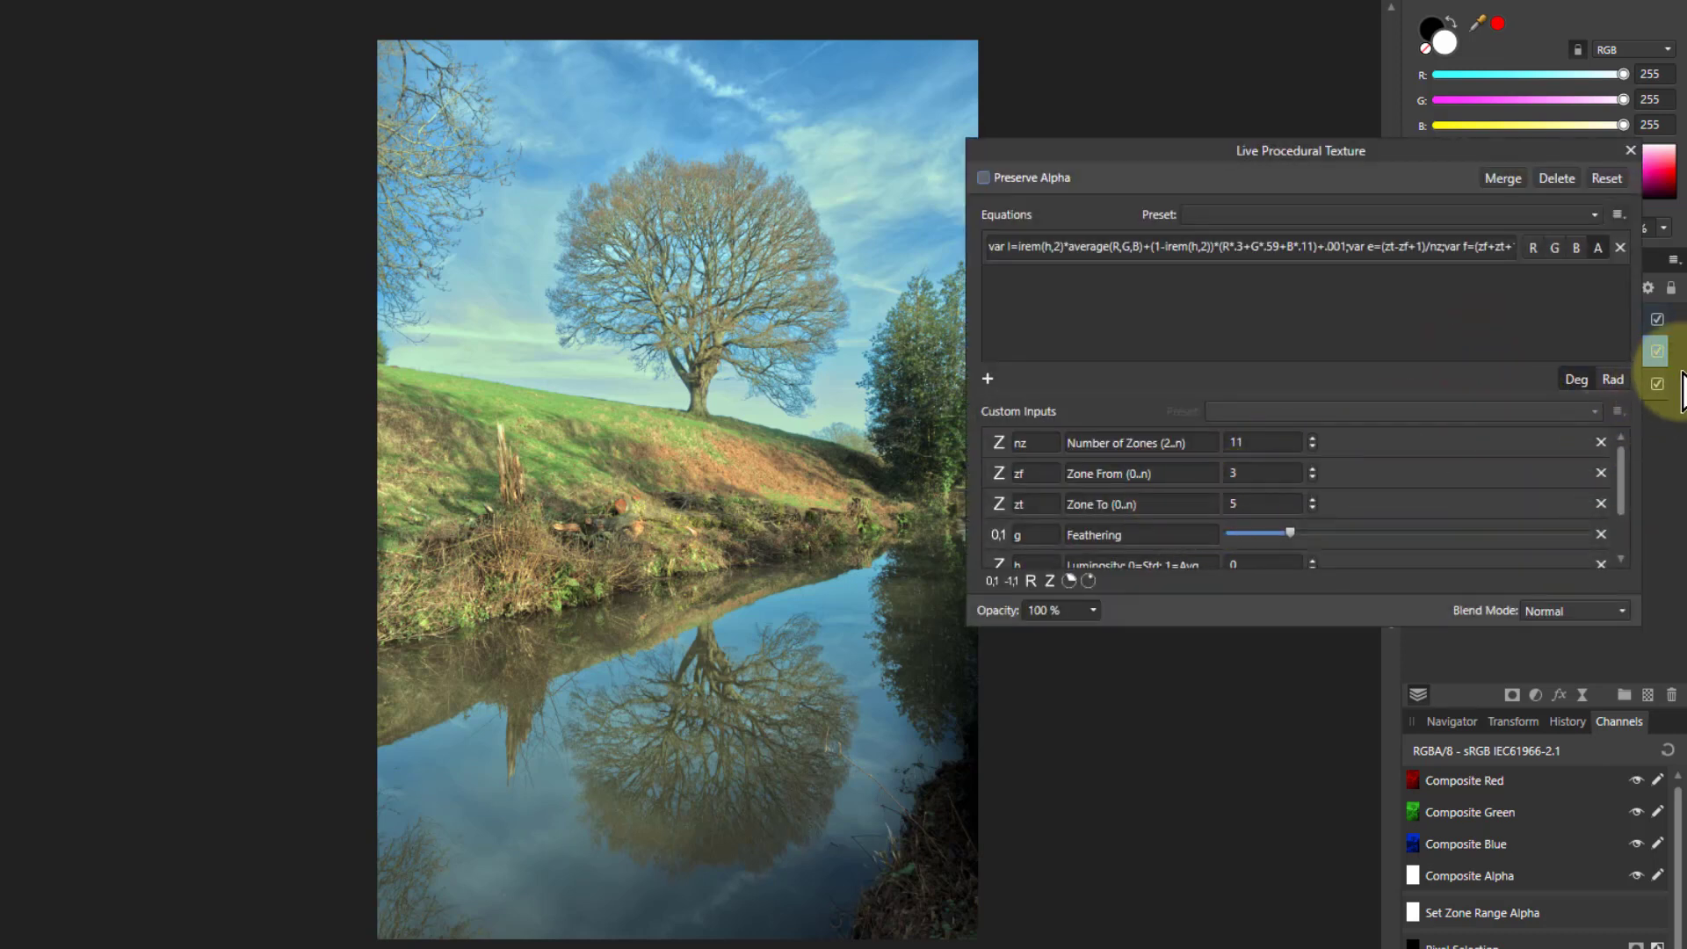
click(1656, 383)
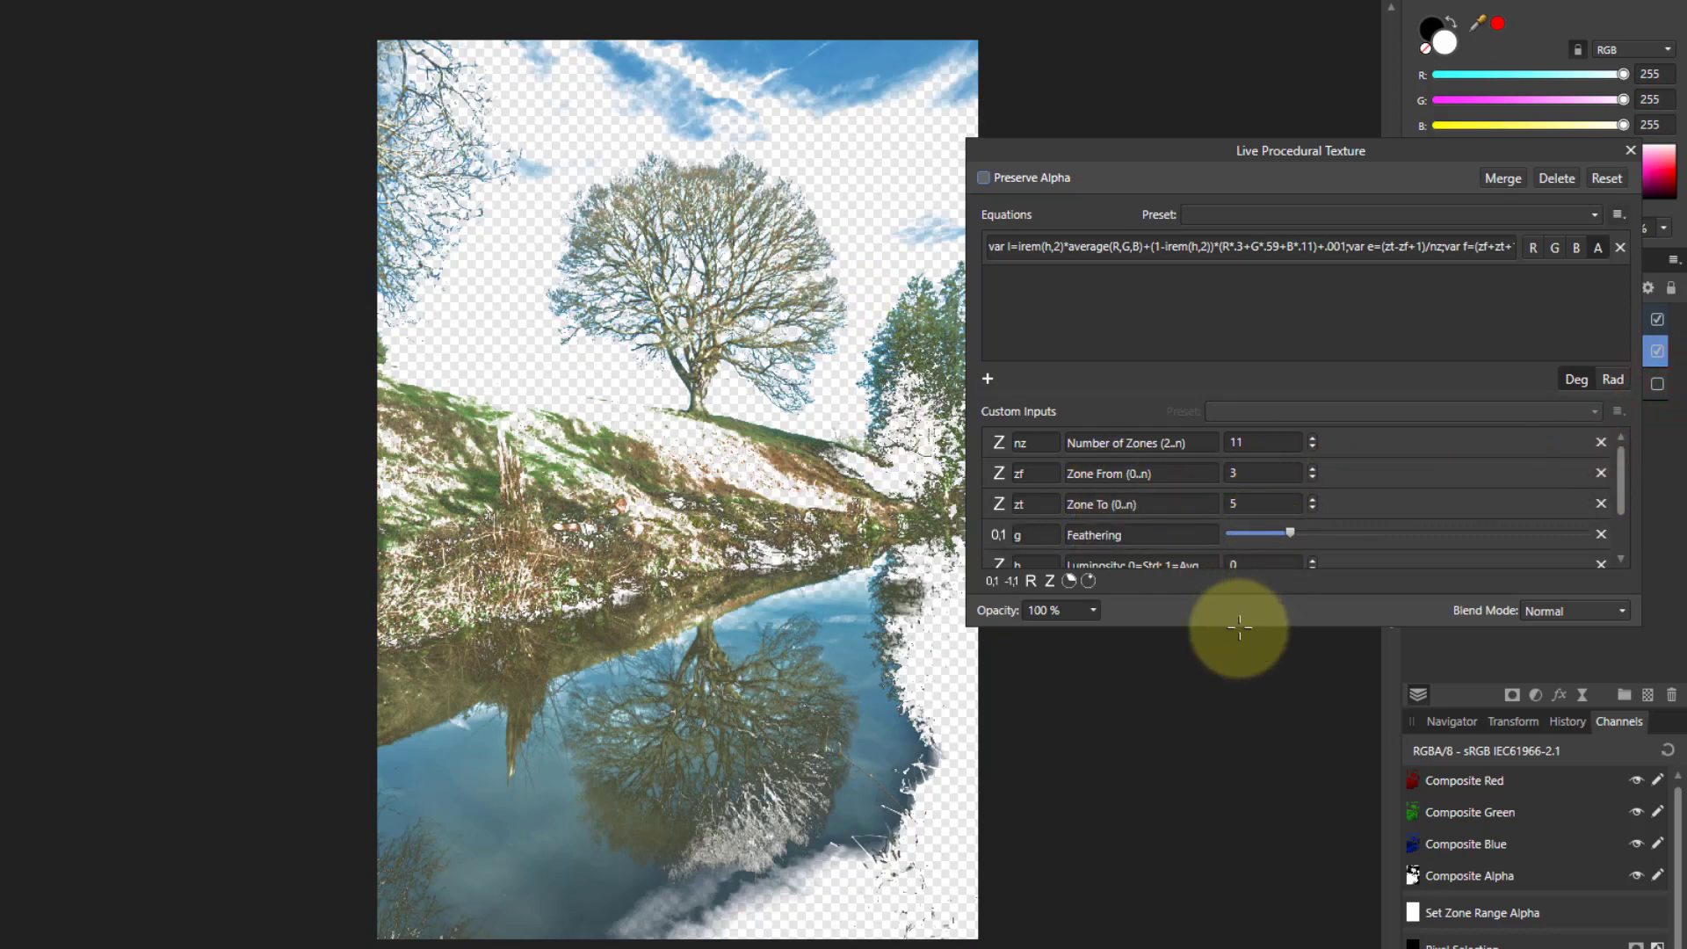
drag(1237, 625, 1226, 734)
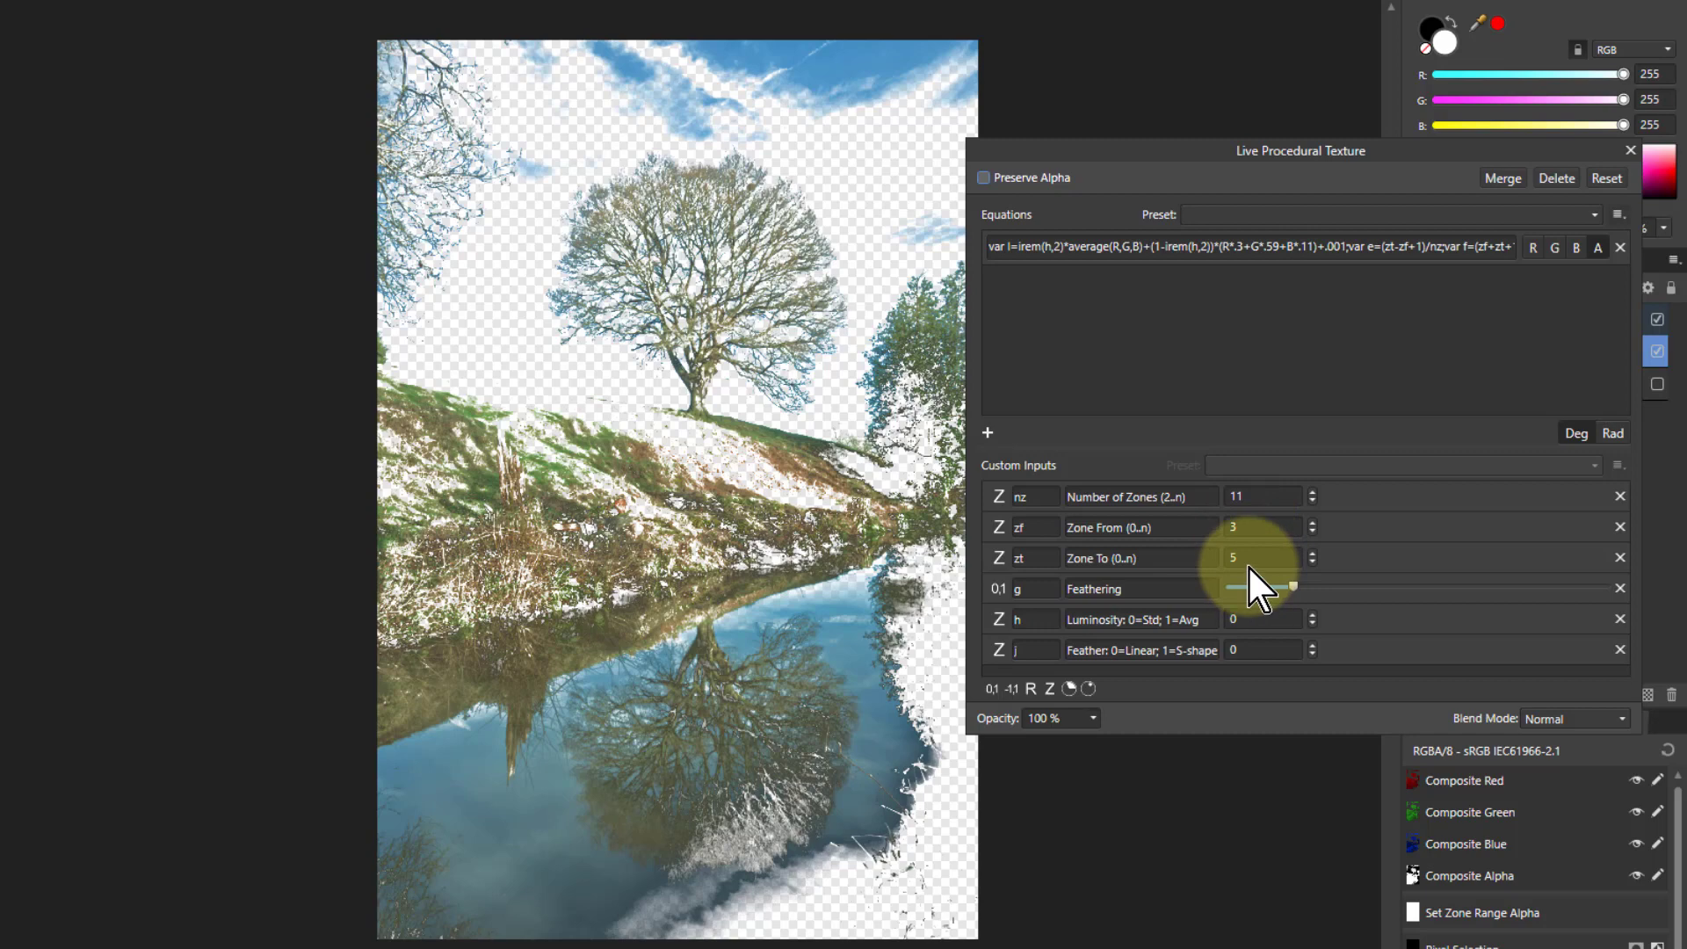
scroll(1252, 562, up, 1)
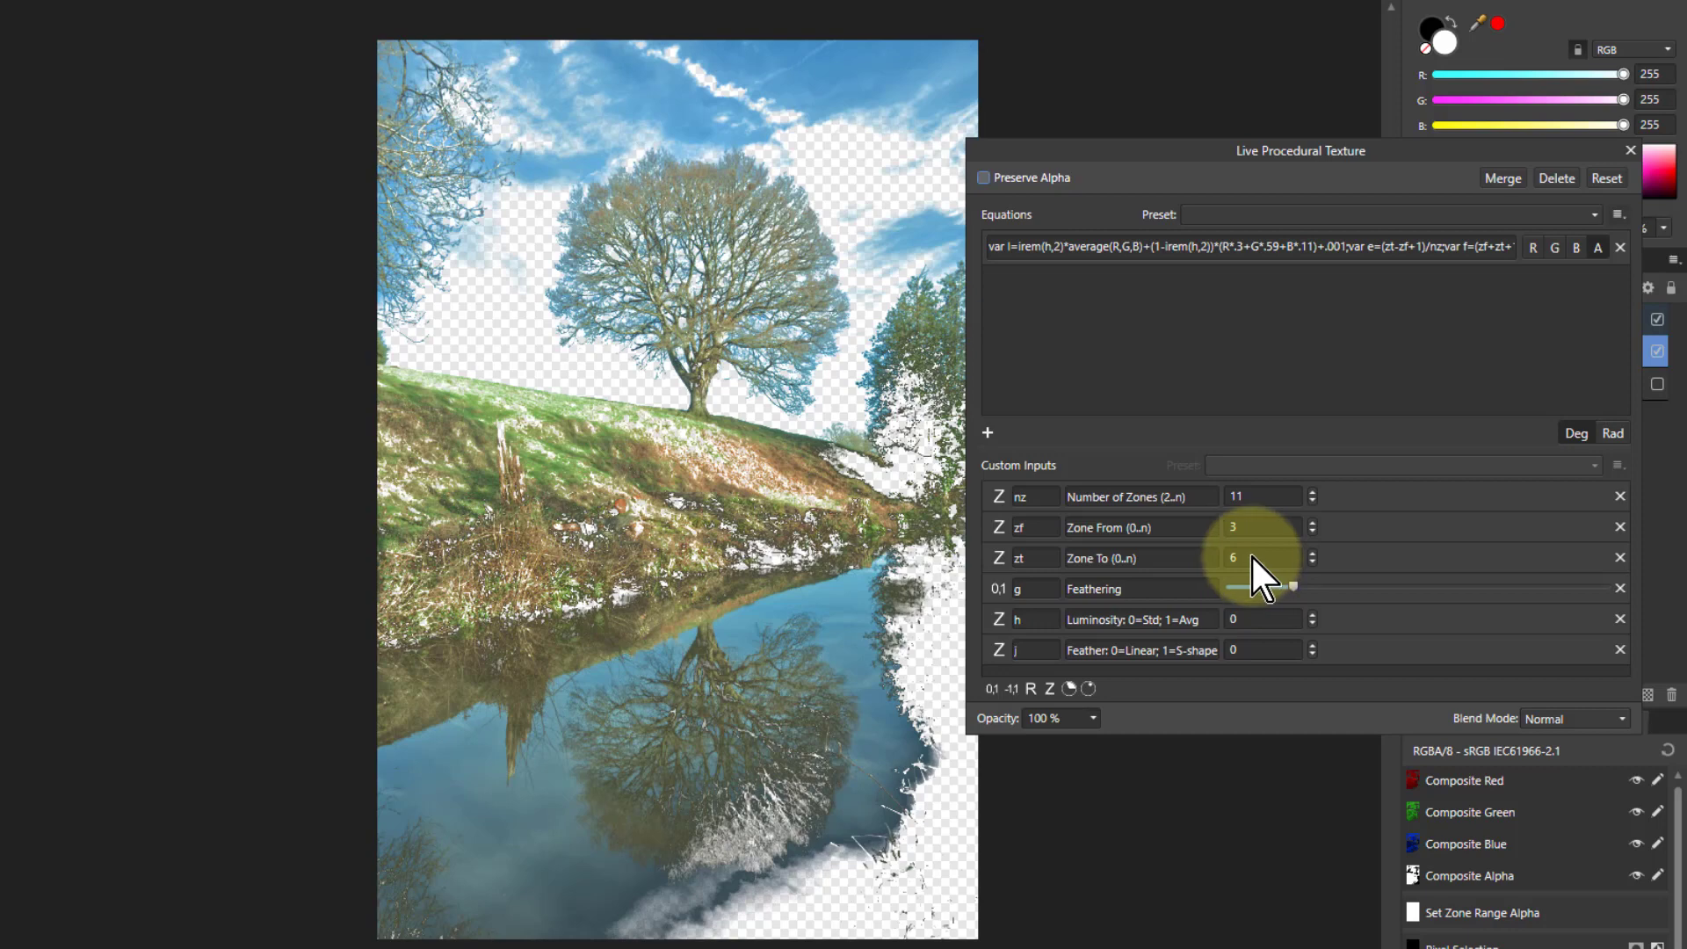
scroll(1251, 558, down, 1)
scroll(1251, 558, down, 1)
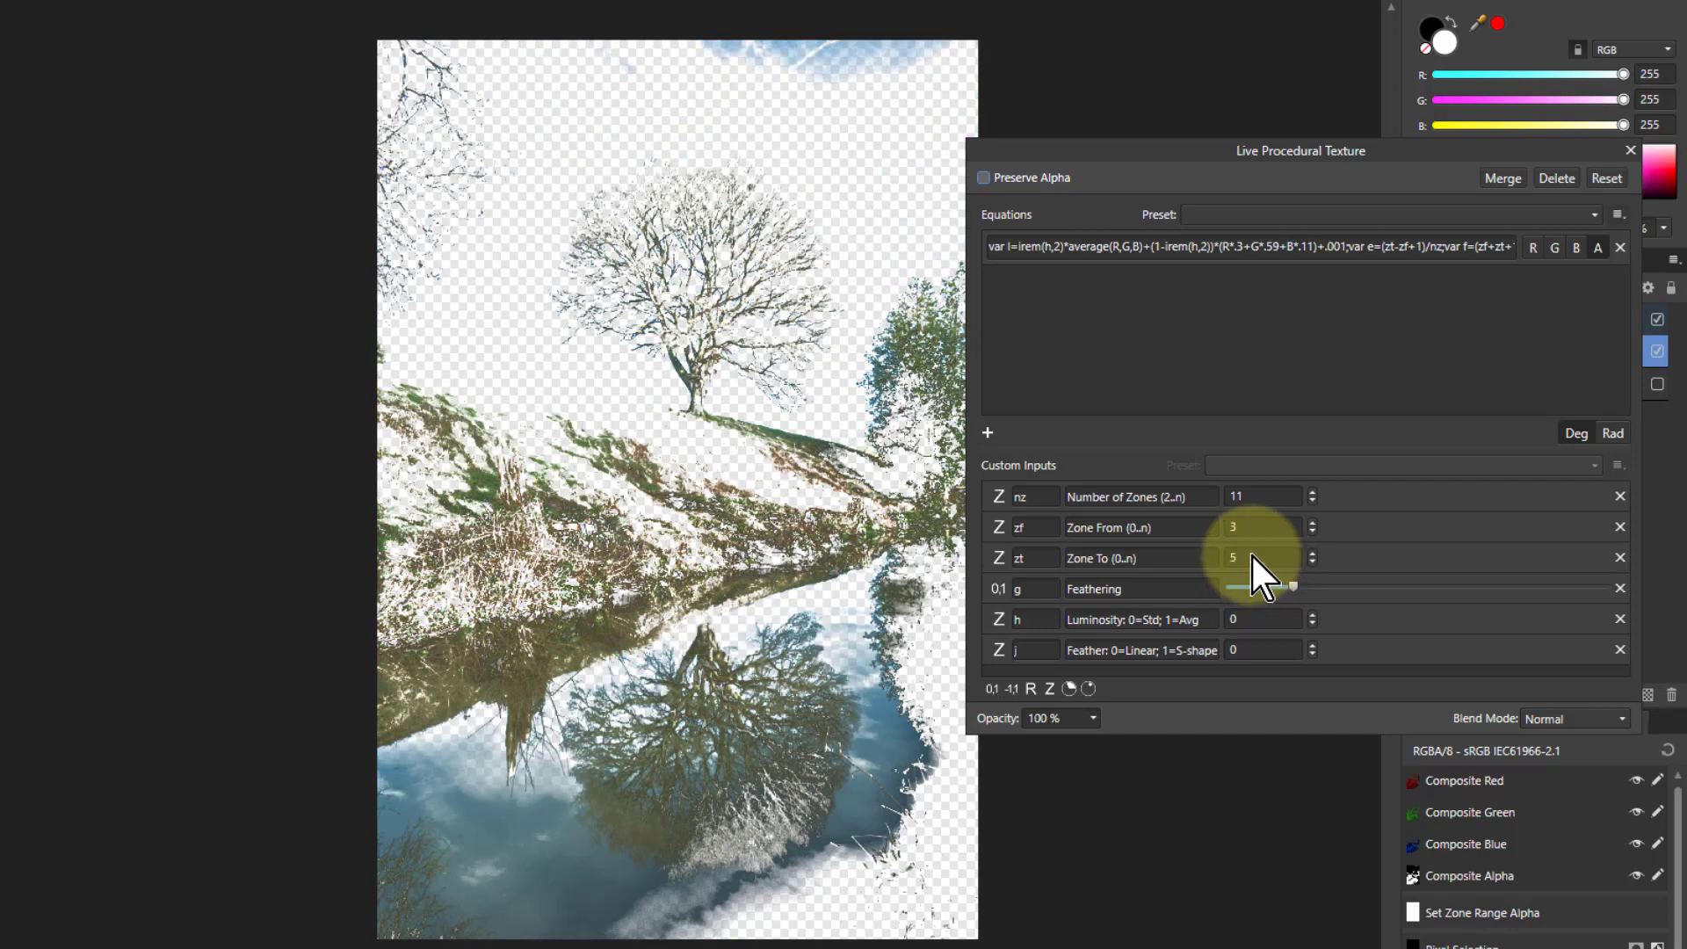
scroll(1251, 558, up, 1)
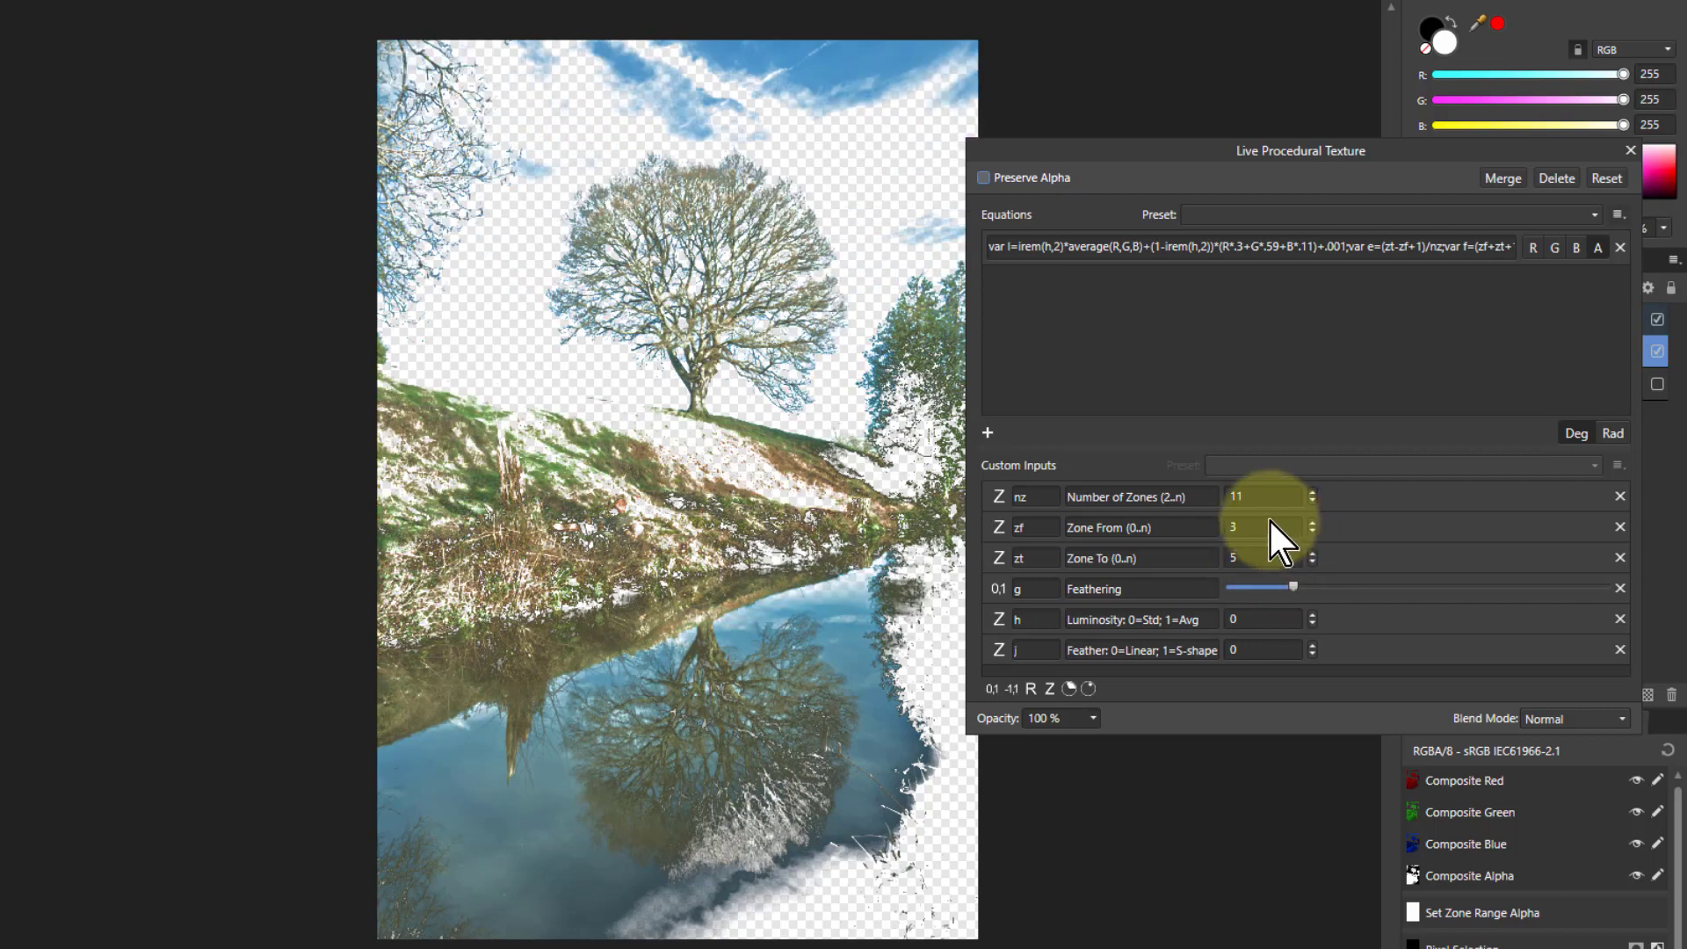
scroll(1263, 525, down, 1)
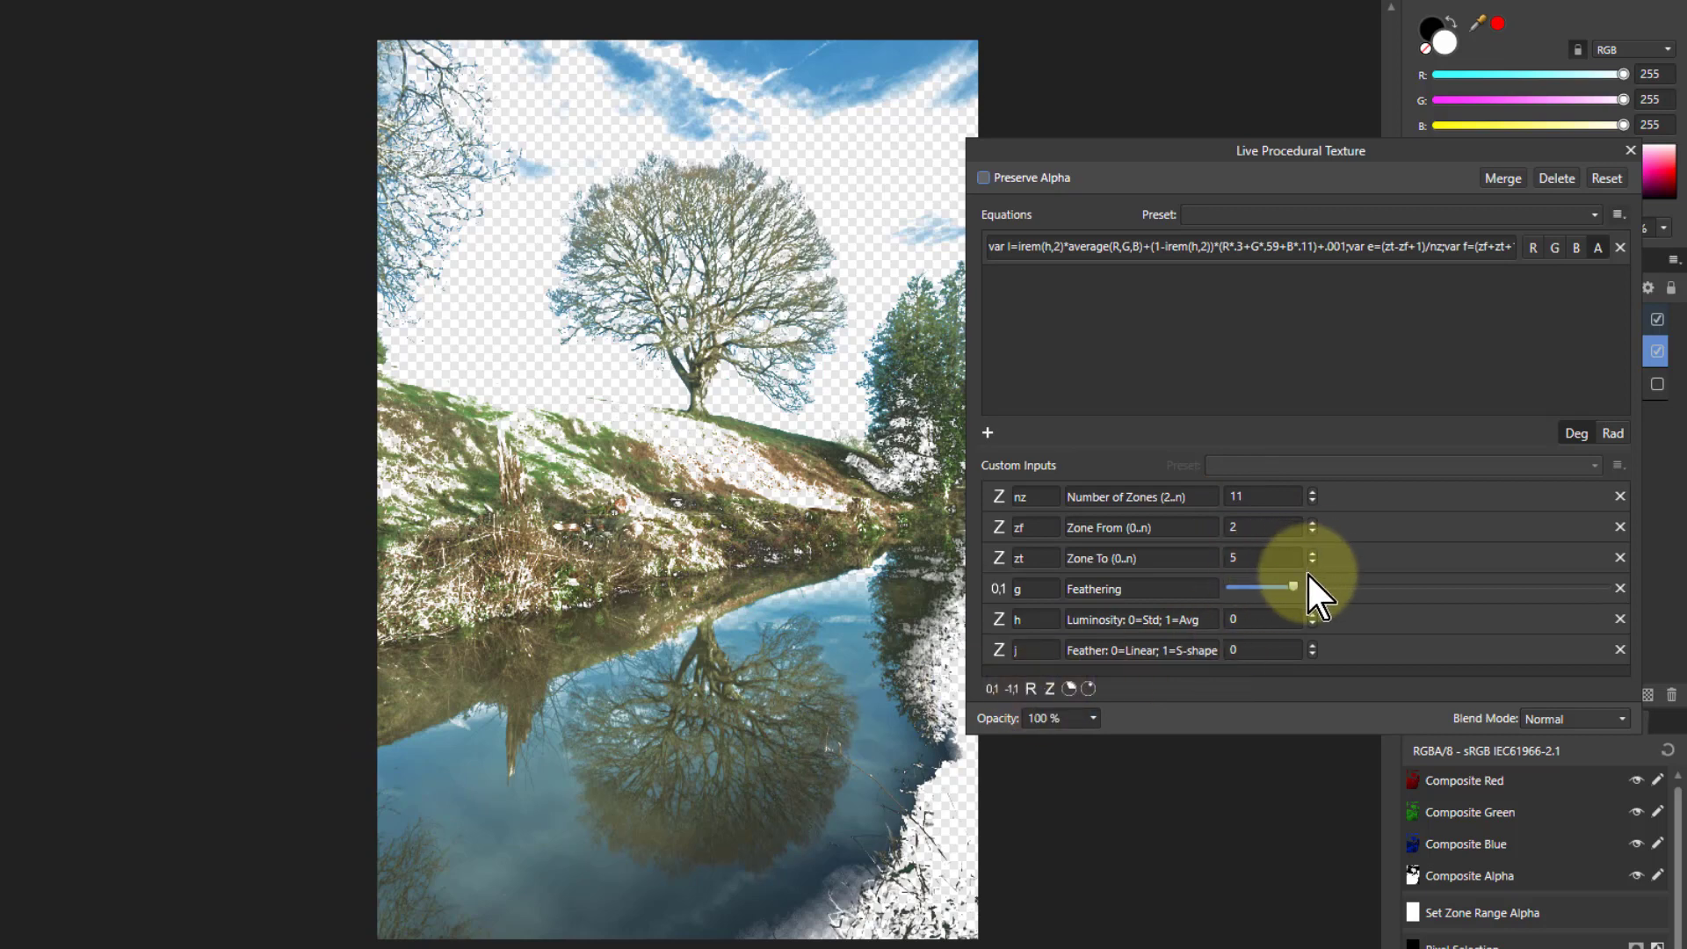
click(1630, 151)
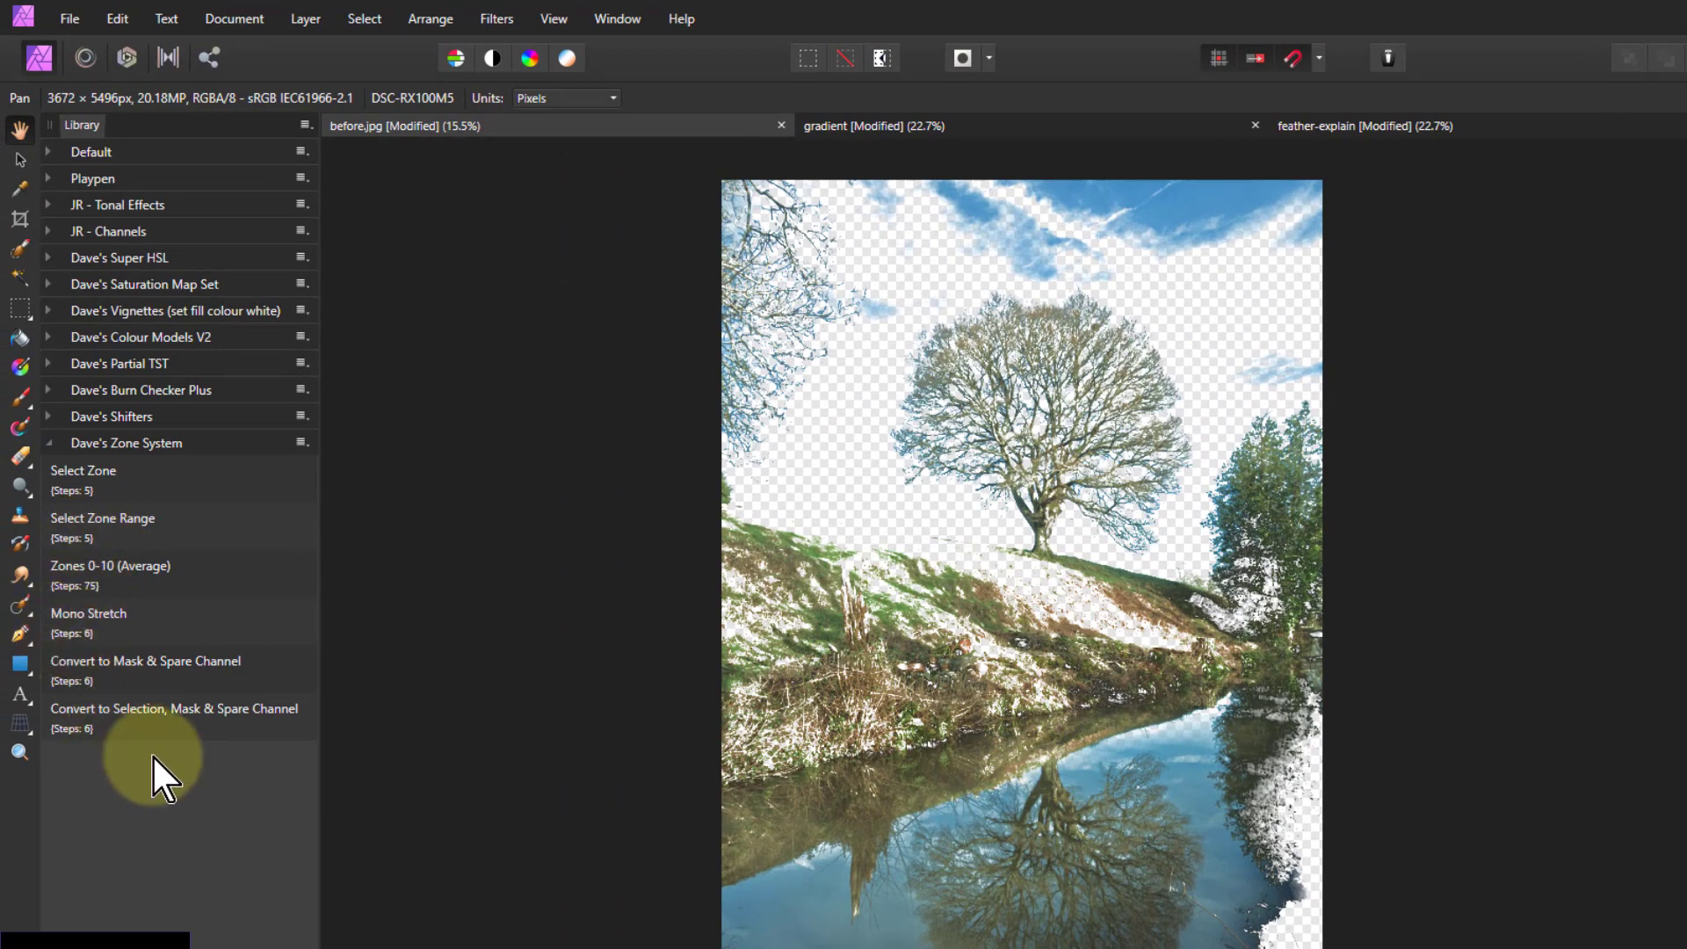
Convert the zone range to a mask, view the Zone Mask, and revert History to 'Procedural Texture'
click(118, 667)
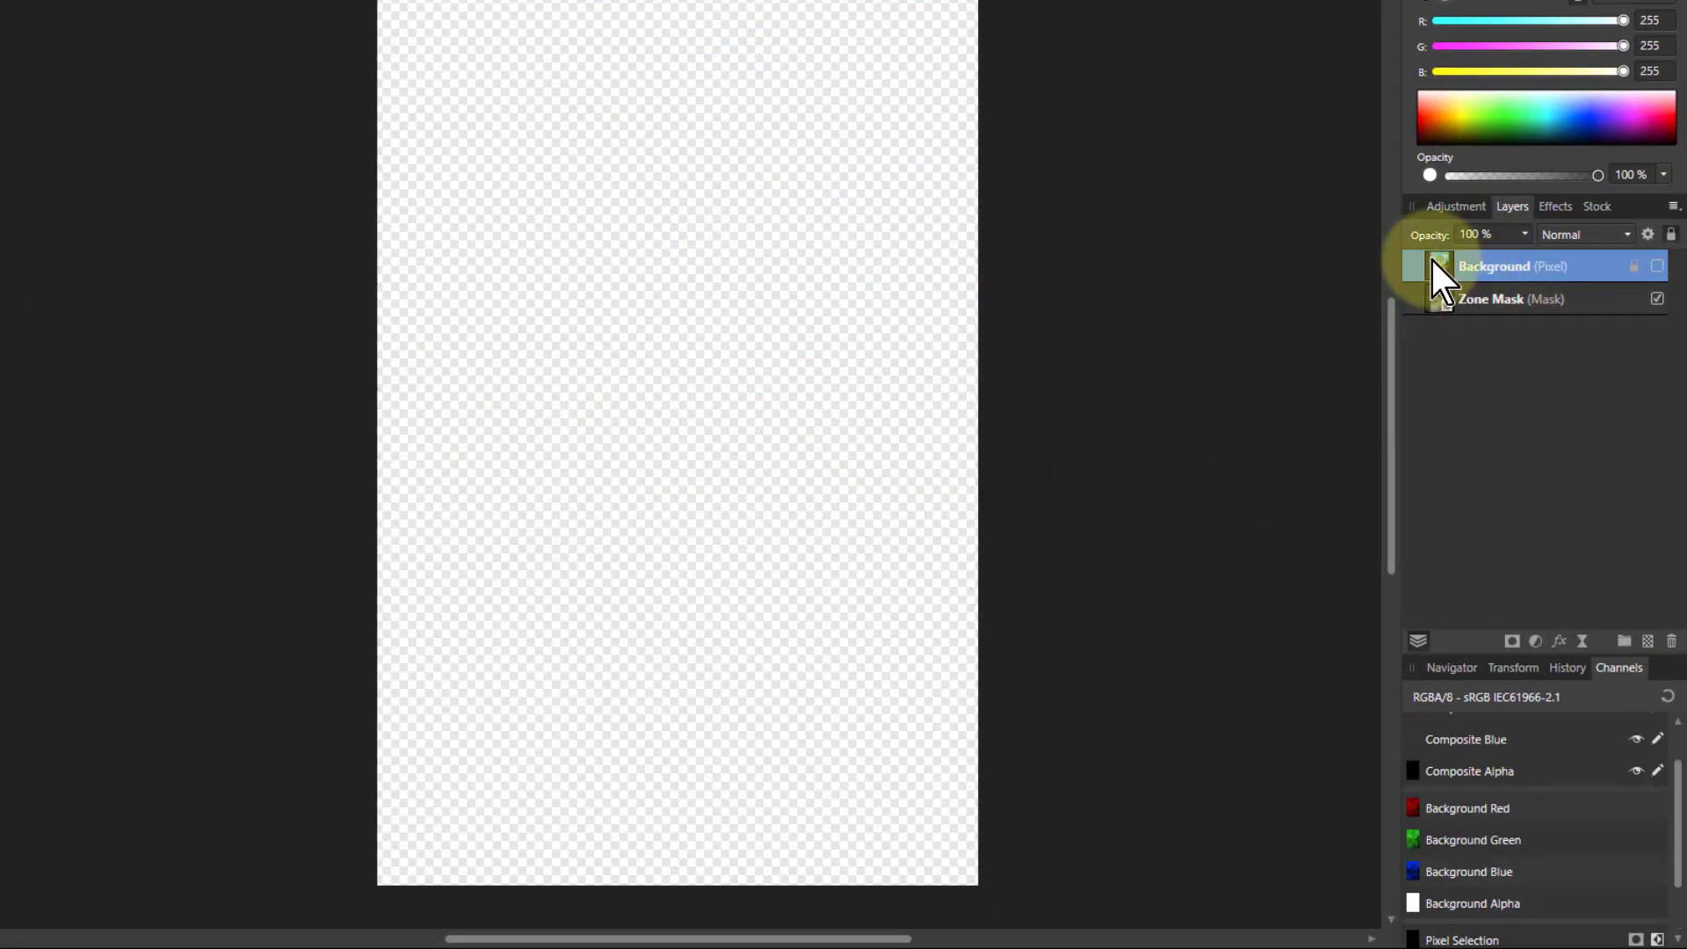
alt+click(1440, 303)
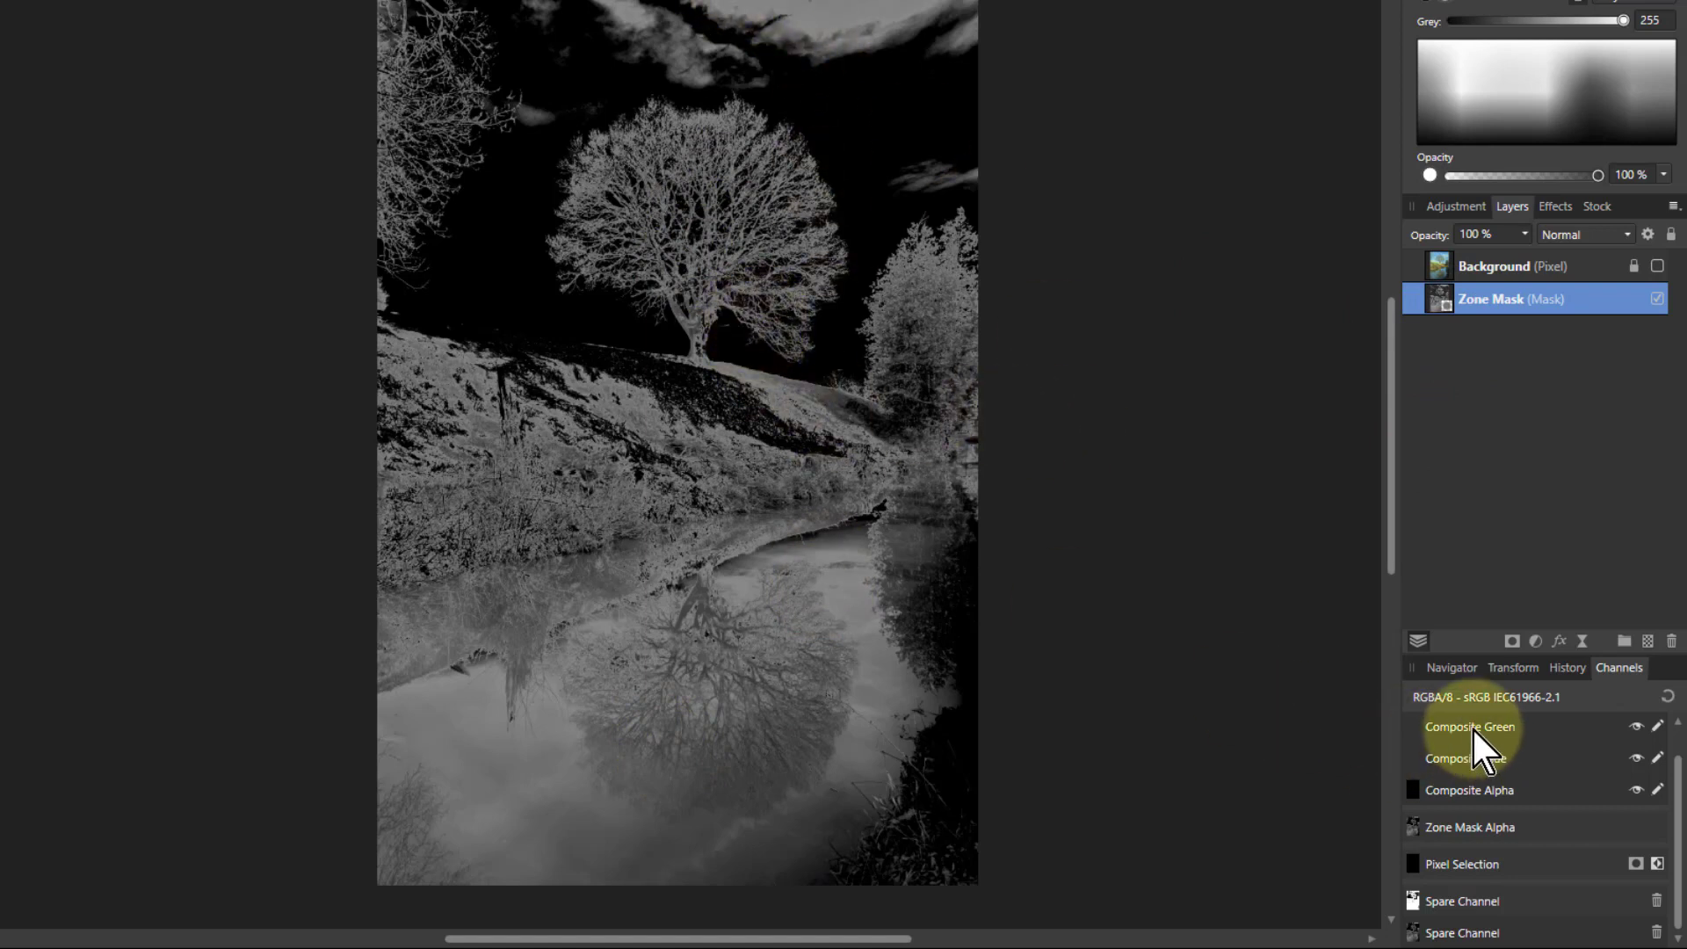
click(1565, 667)
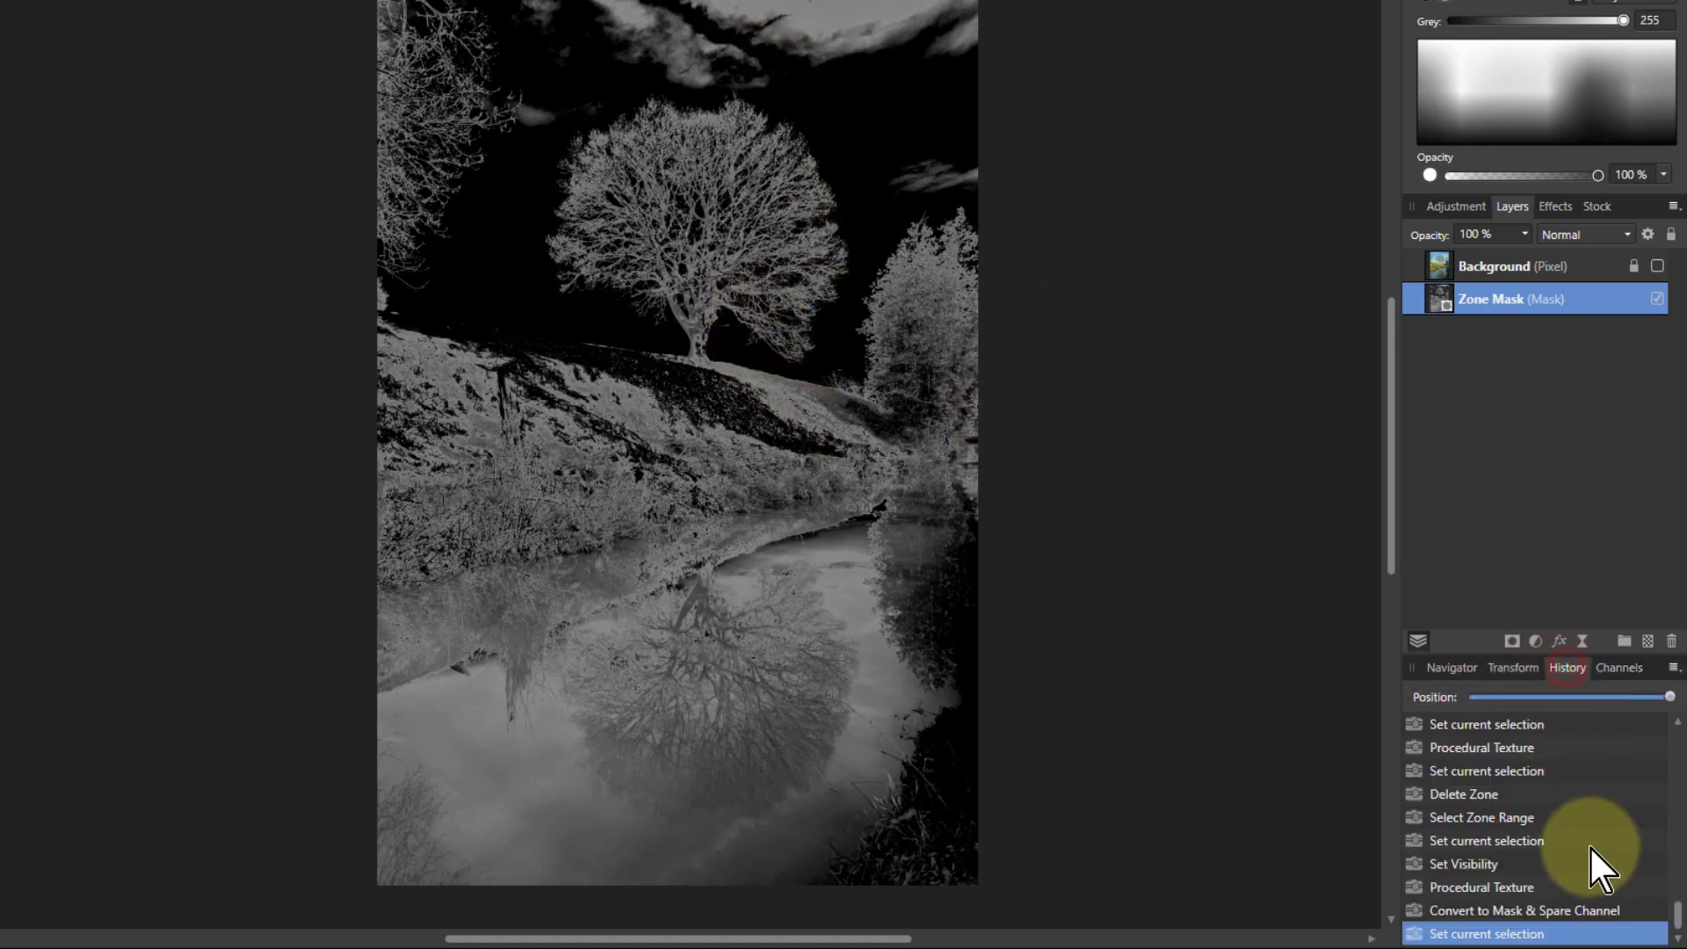
click(1483, 888)
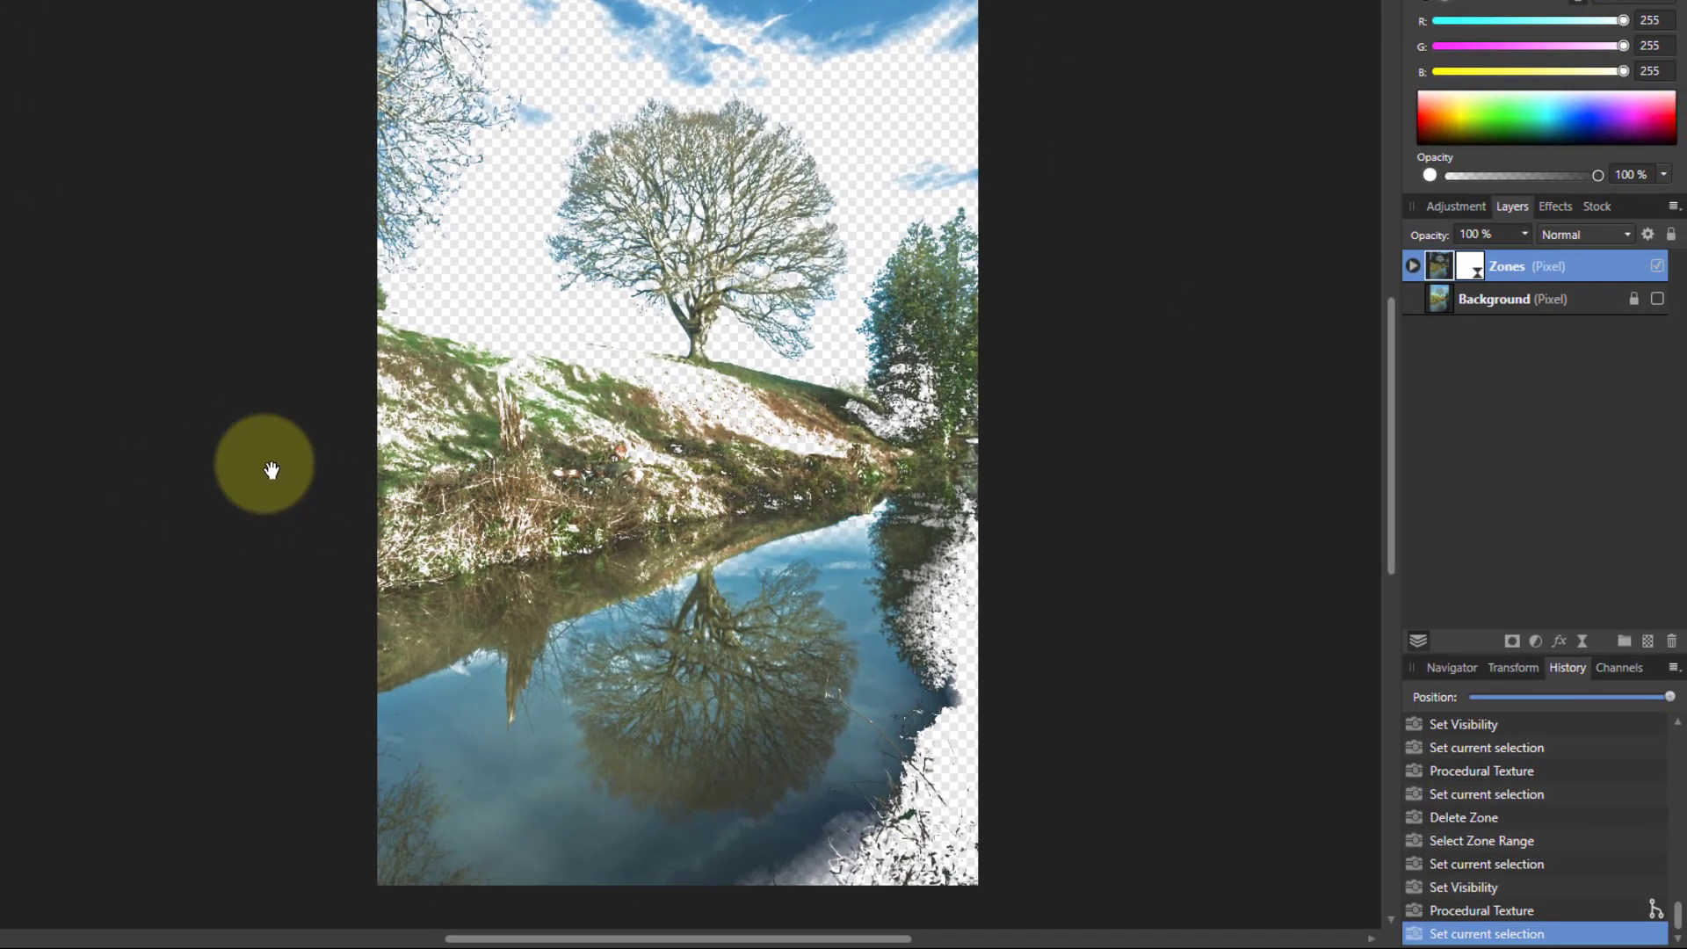
Mono-stretch the Zones layer, then erase everything above the river with a ~2030 px Erase Brush
click(270, 470)
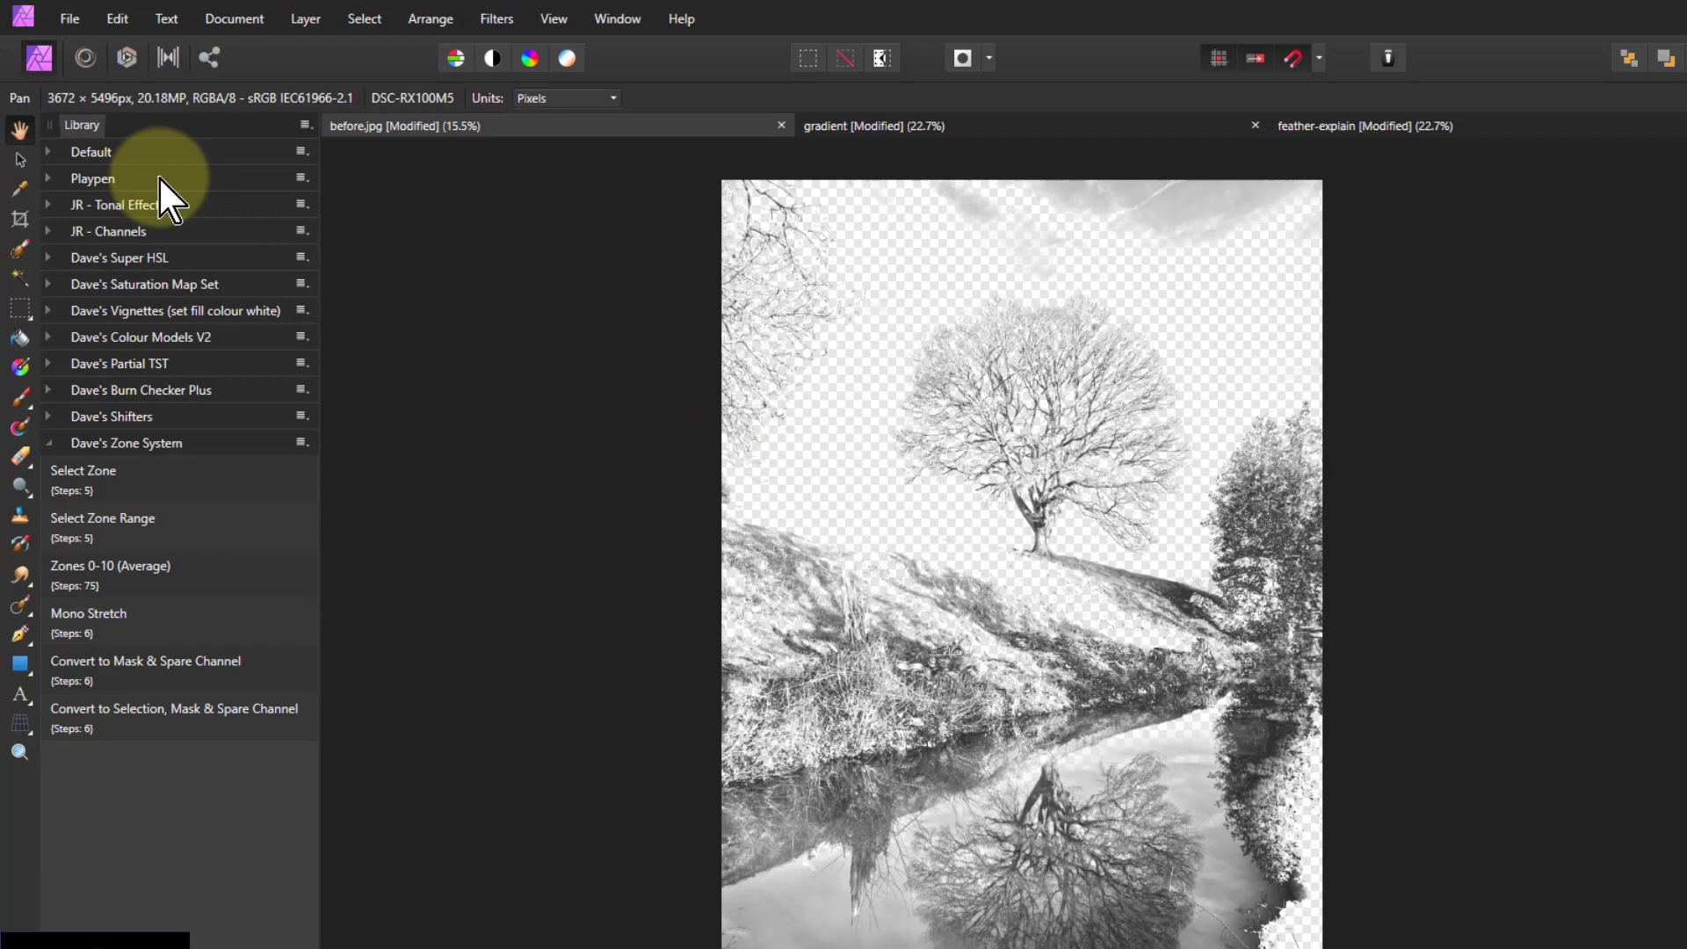
click(15, 451)
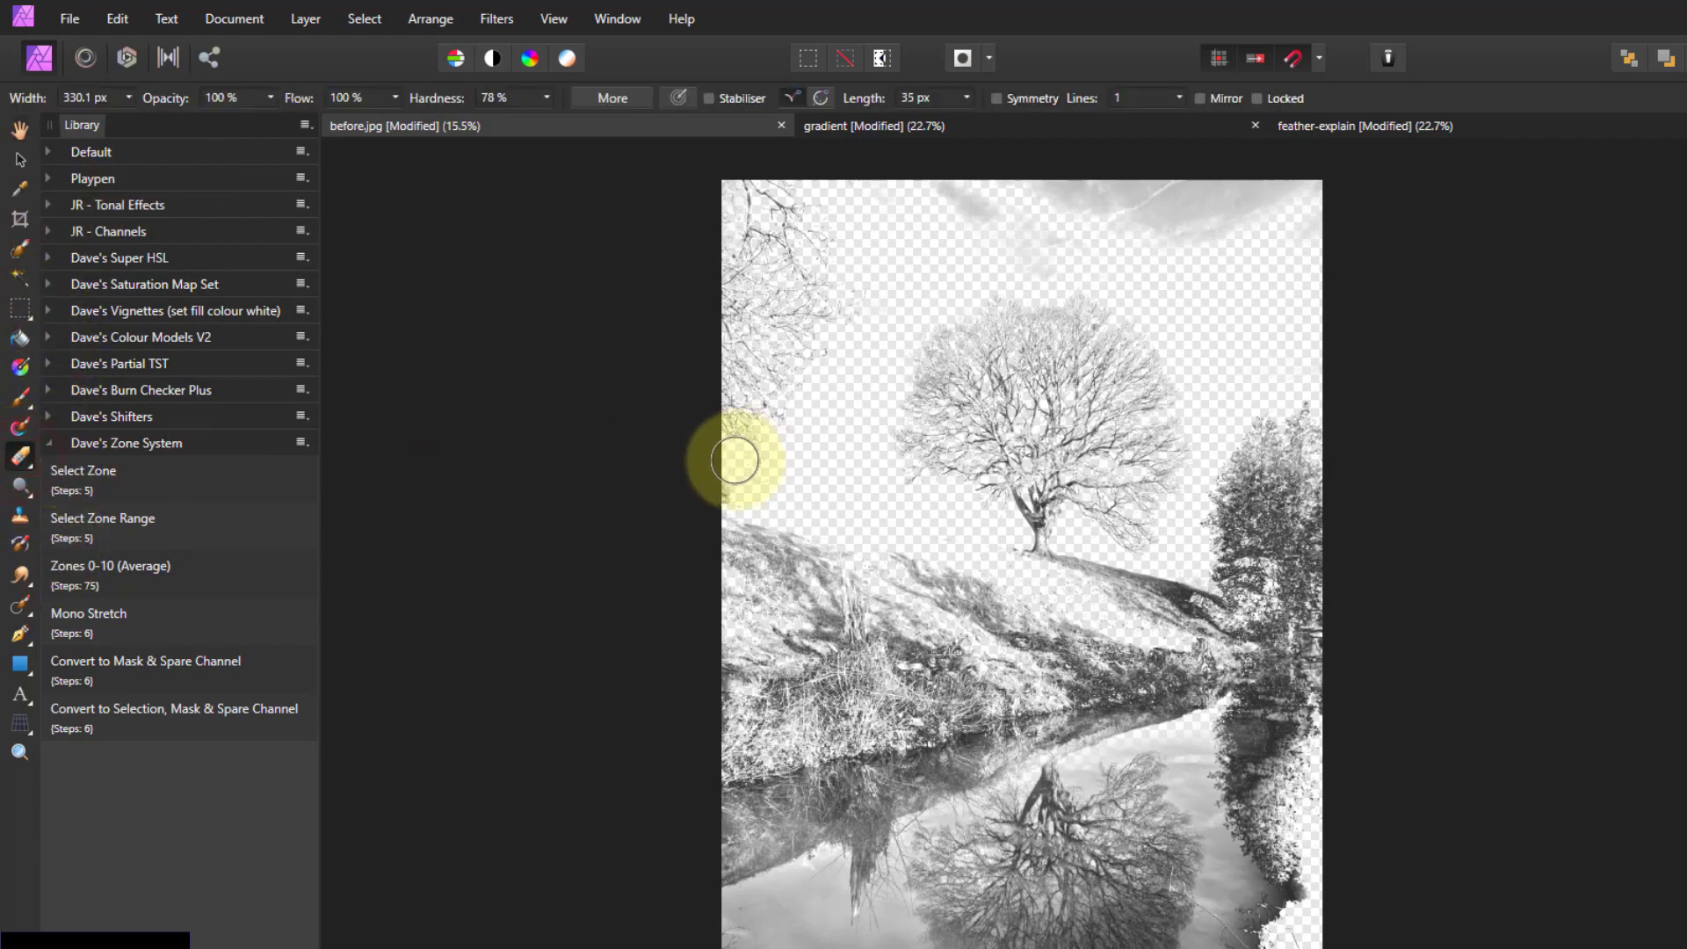
mouse_move(734, 459)
mouse_down()
mouse_move(783, 456)
mouse_move(768, 435)
mouse_up()
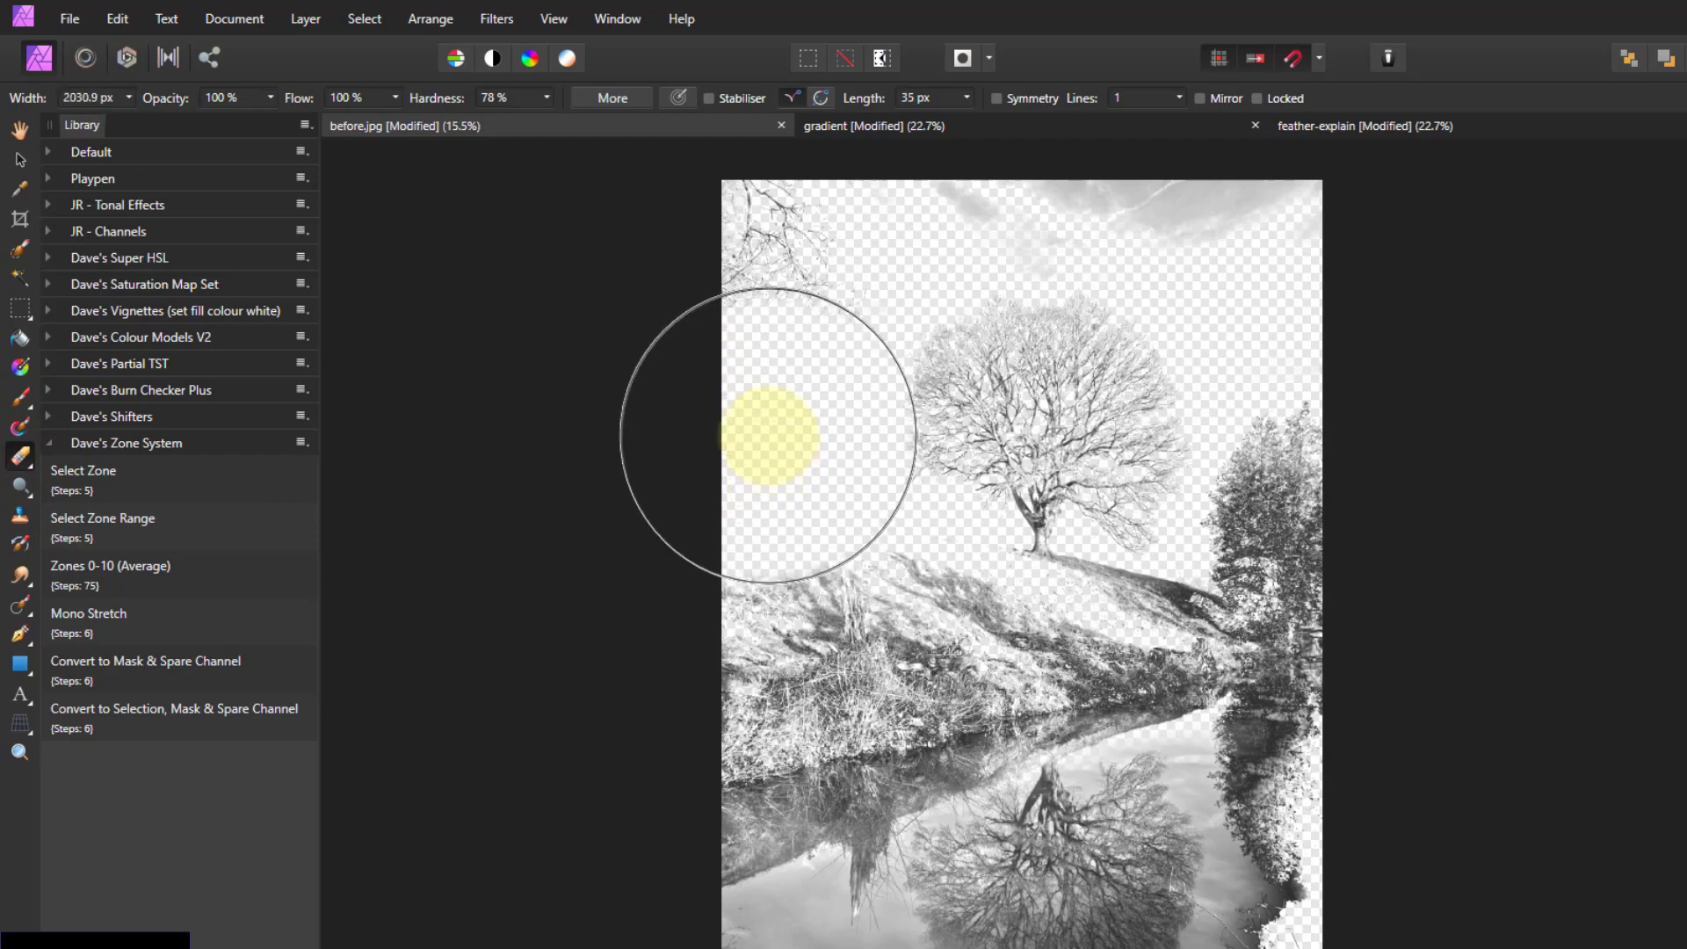
mouse_move(941, 589)
mouse_down()
mouse_move(923, 572)
mouse_move(825, 626)
mouse_up()
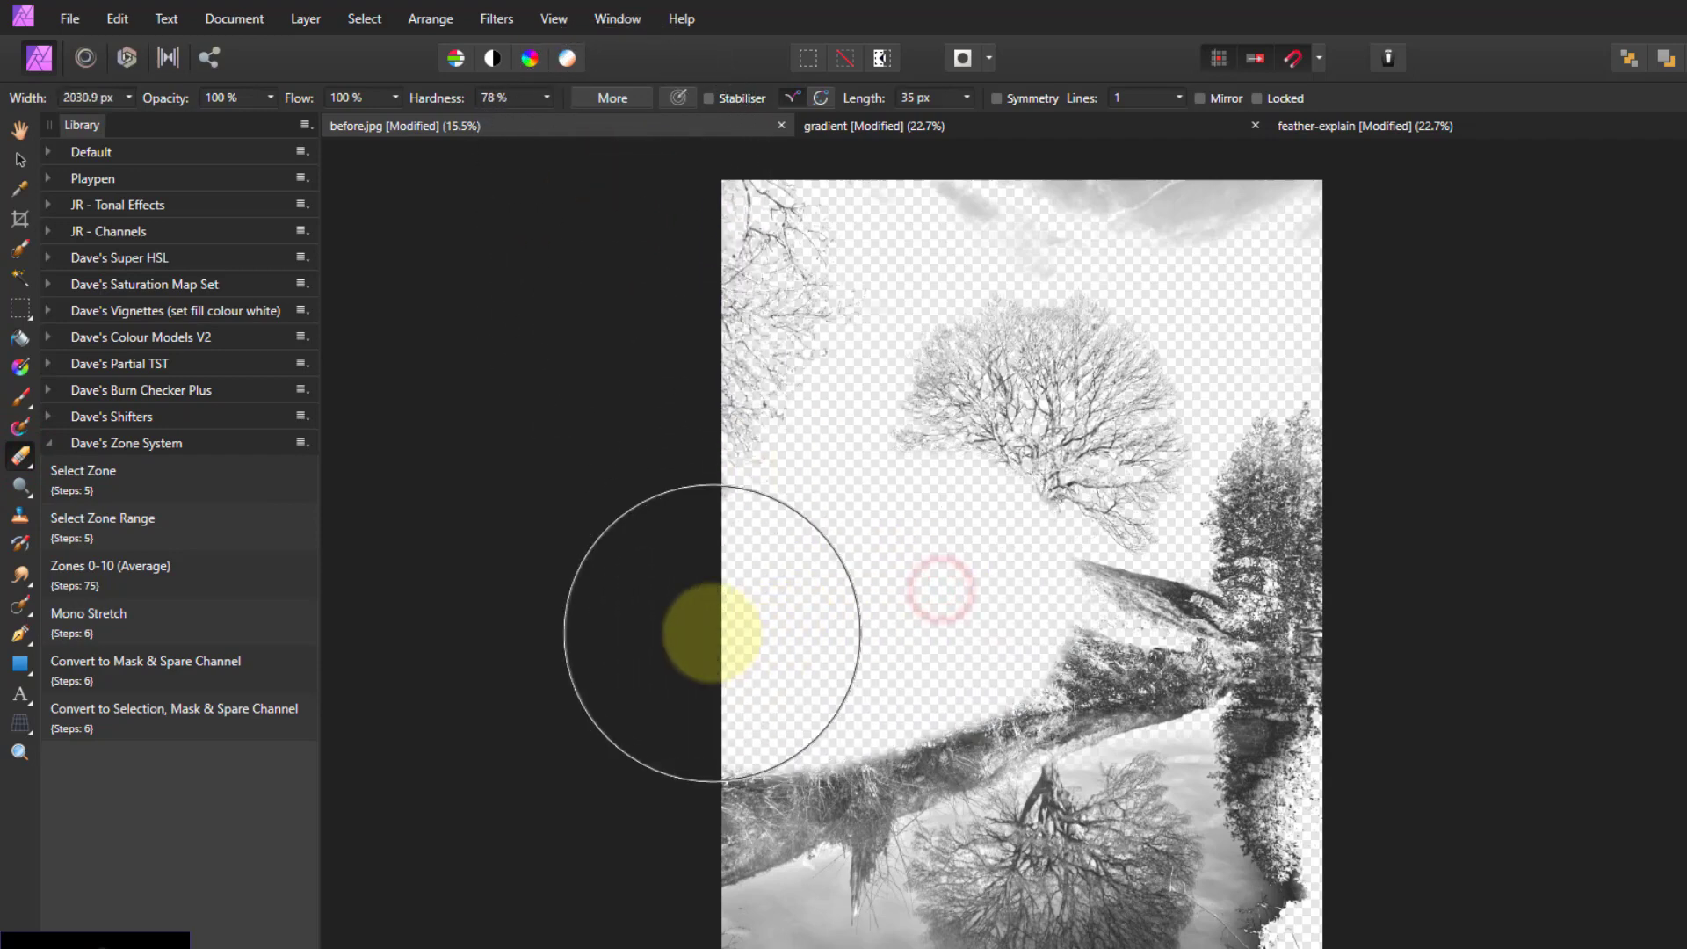
mouse_move(712, 632)
mouse_down()
mouse_move(1275, 517)
mouse_move(821, 291)
mouse_move(1141, 249)
mouse_move(1348, 261)
mouse_move(1415, 515)
mouse_up()
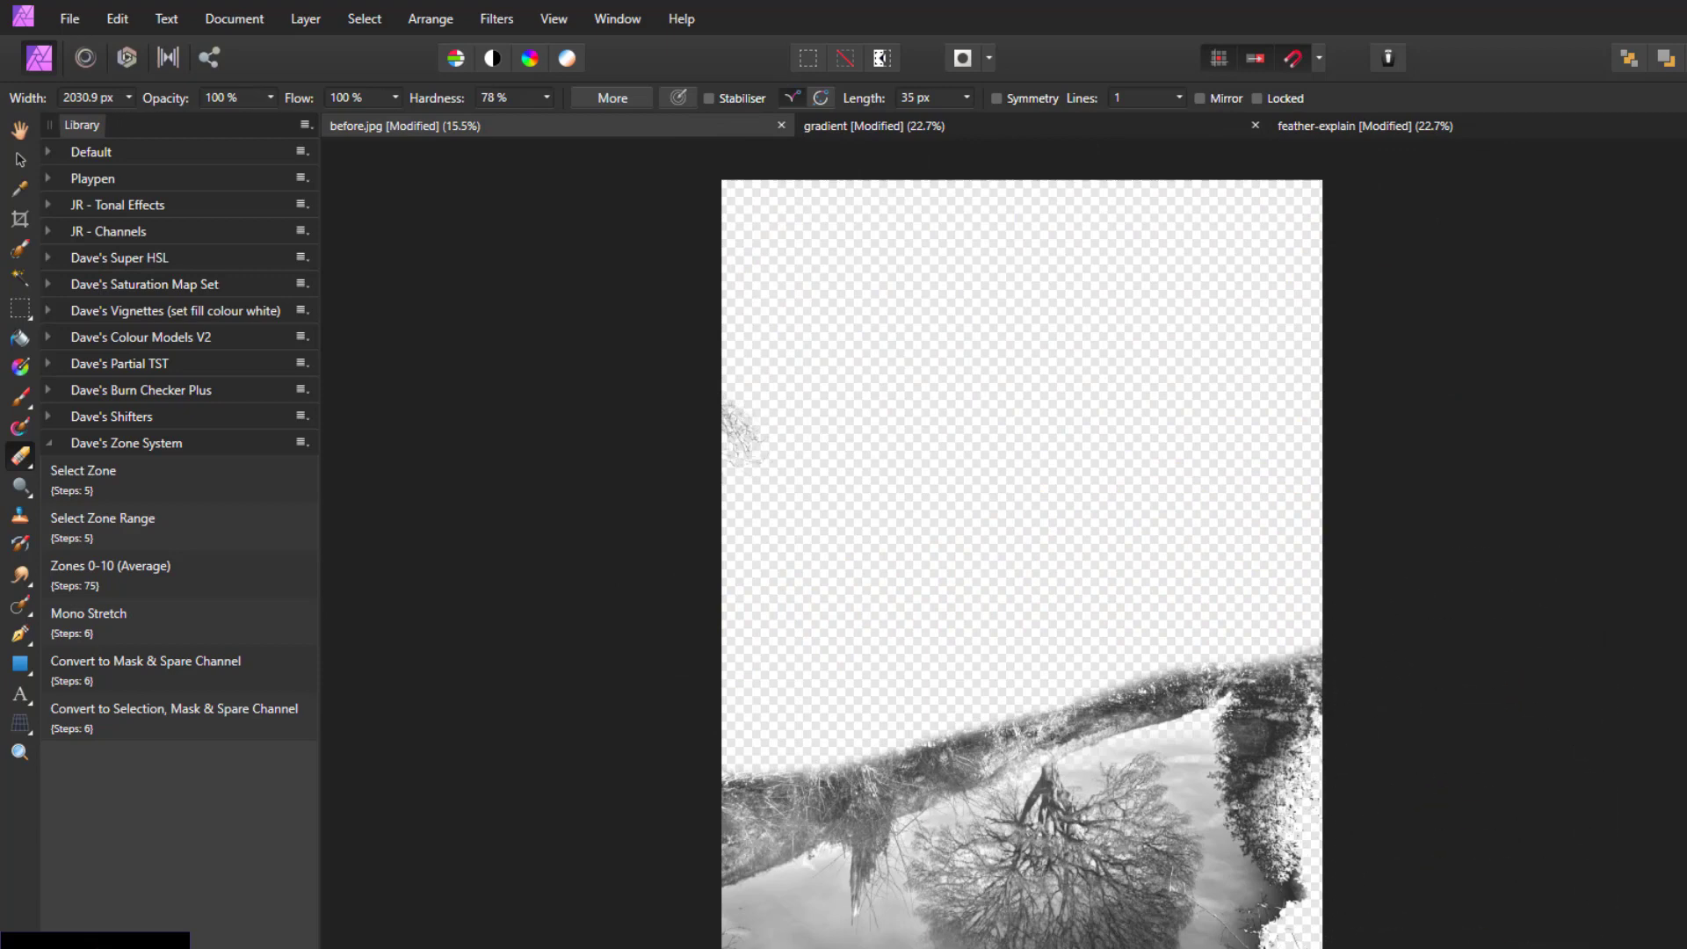
click(732, 438)
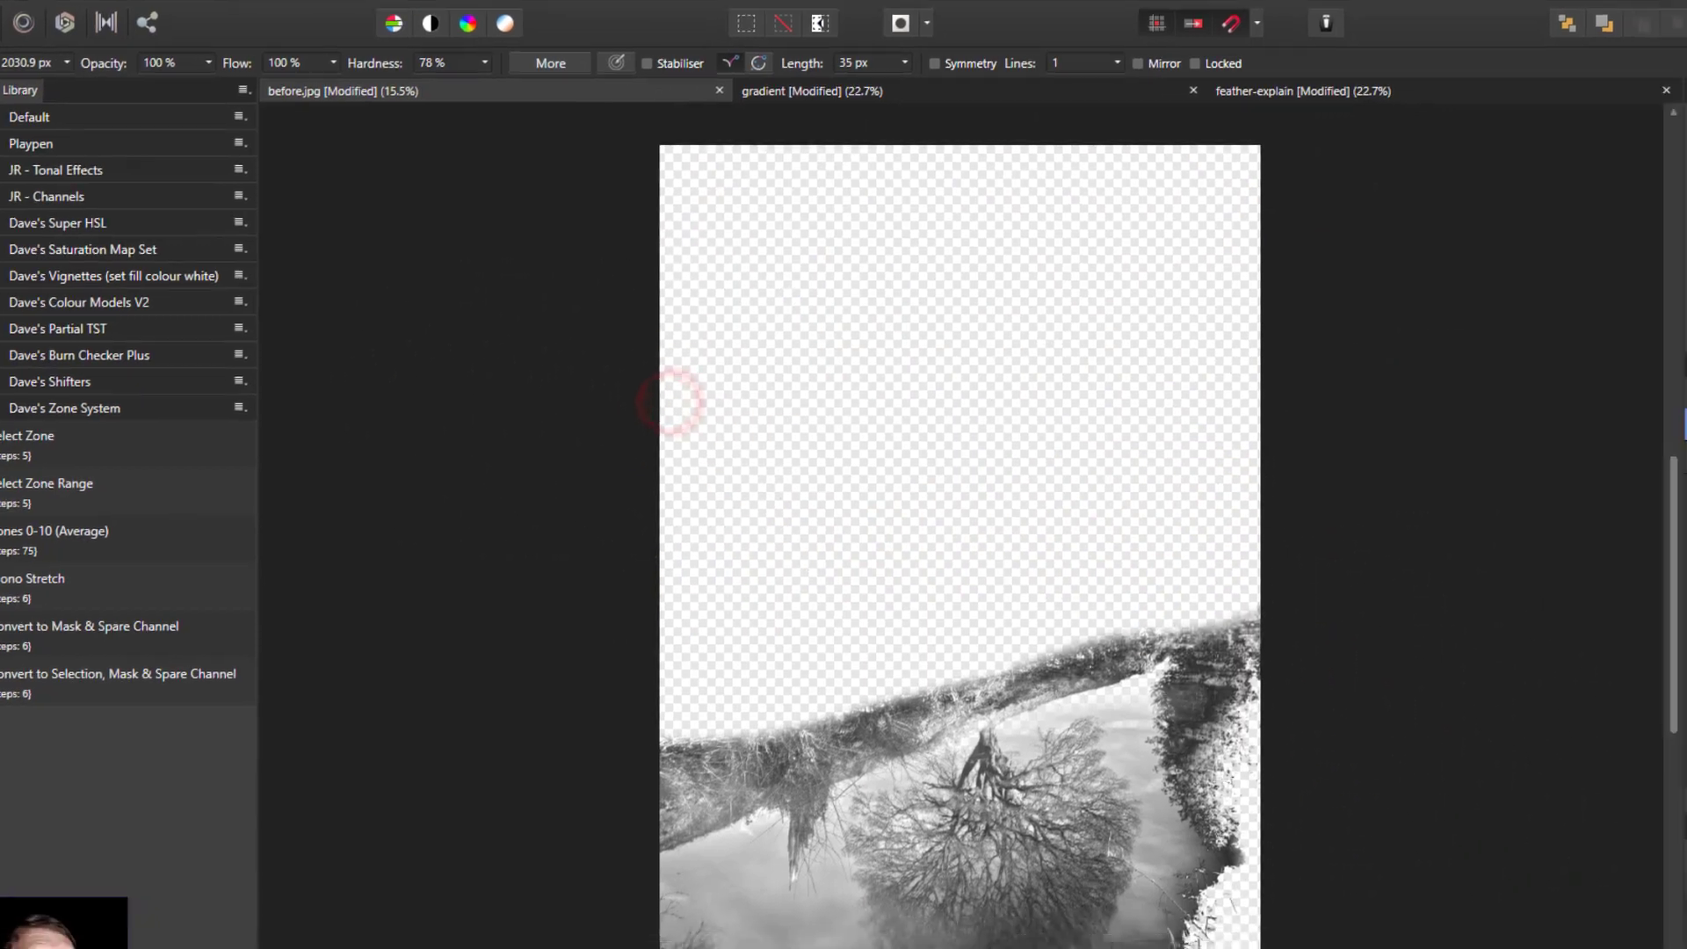
Show the Background layer again and keep the Zones layer's blend mode at Normal
click(1657, 299)
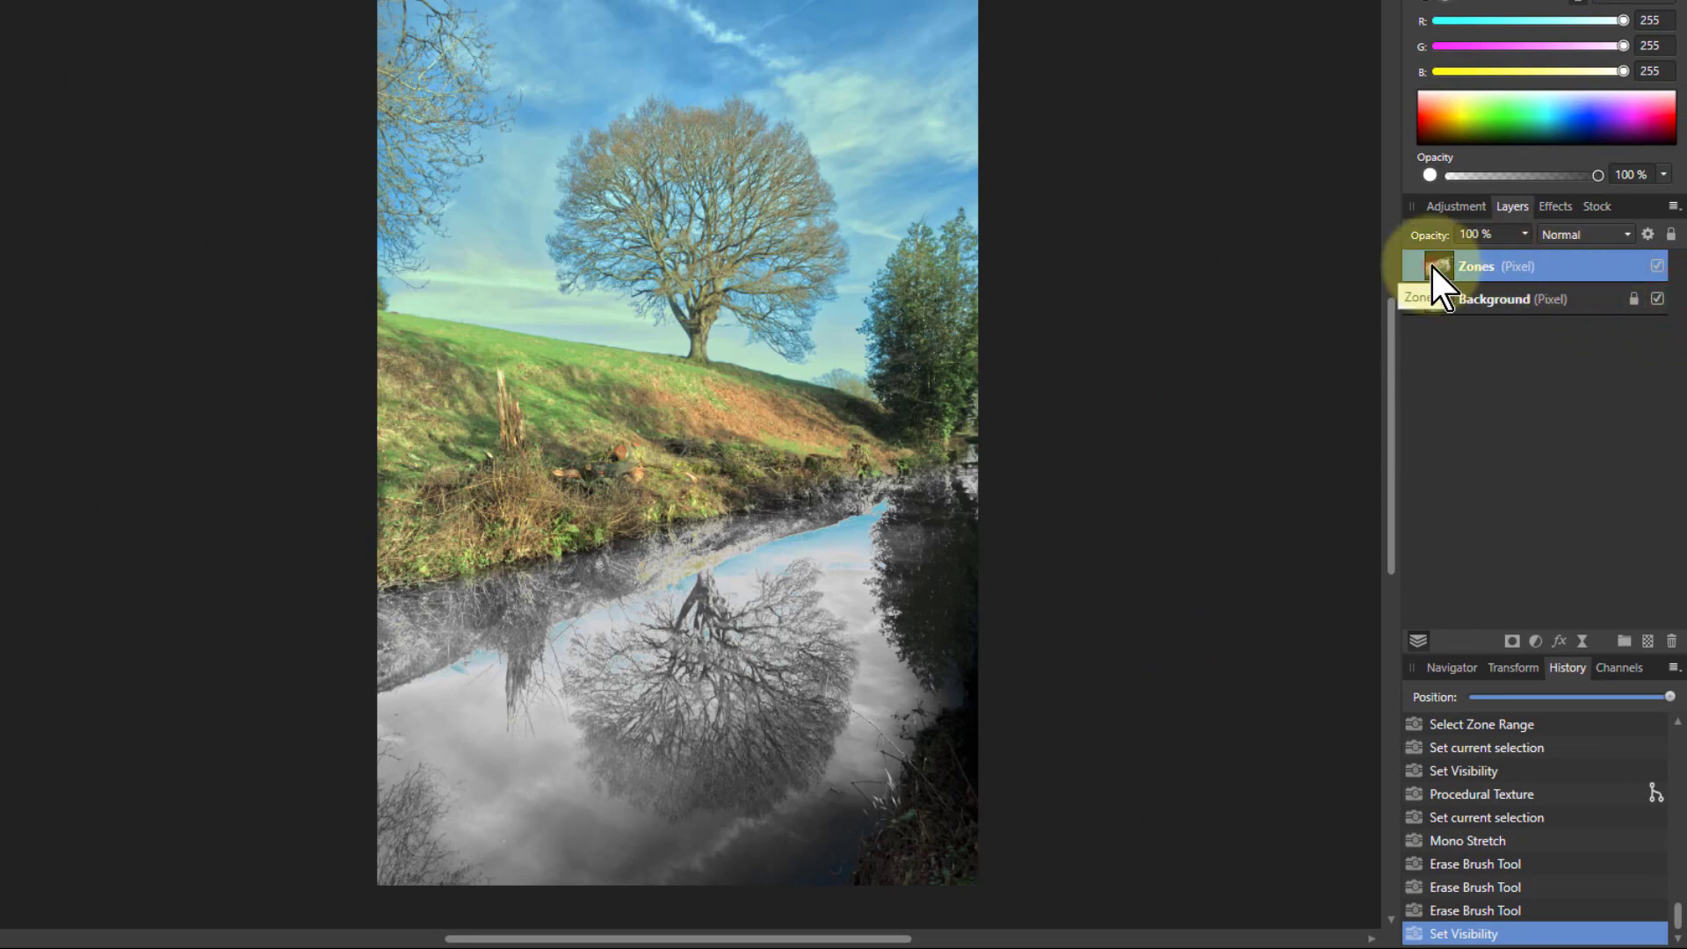
click(1581, 237)
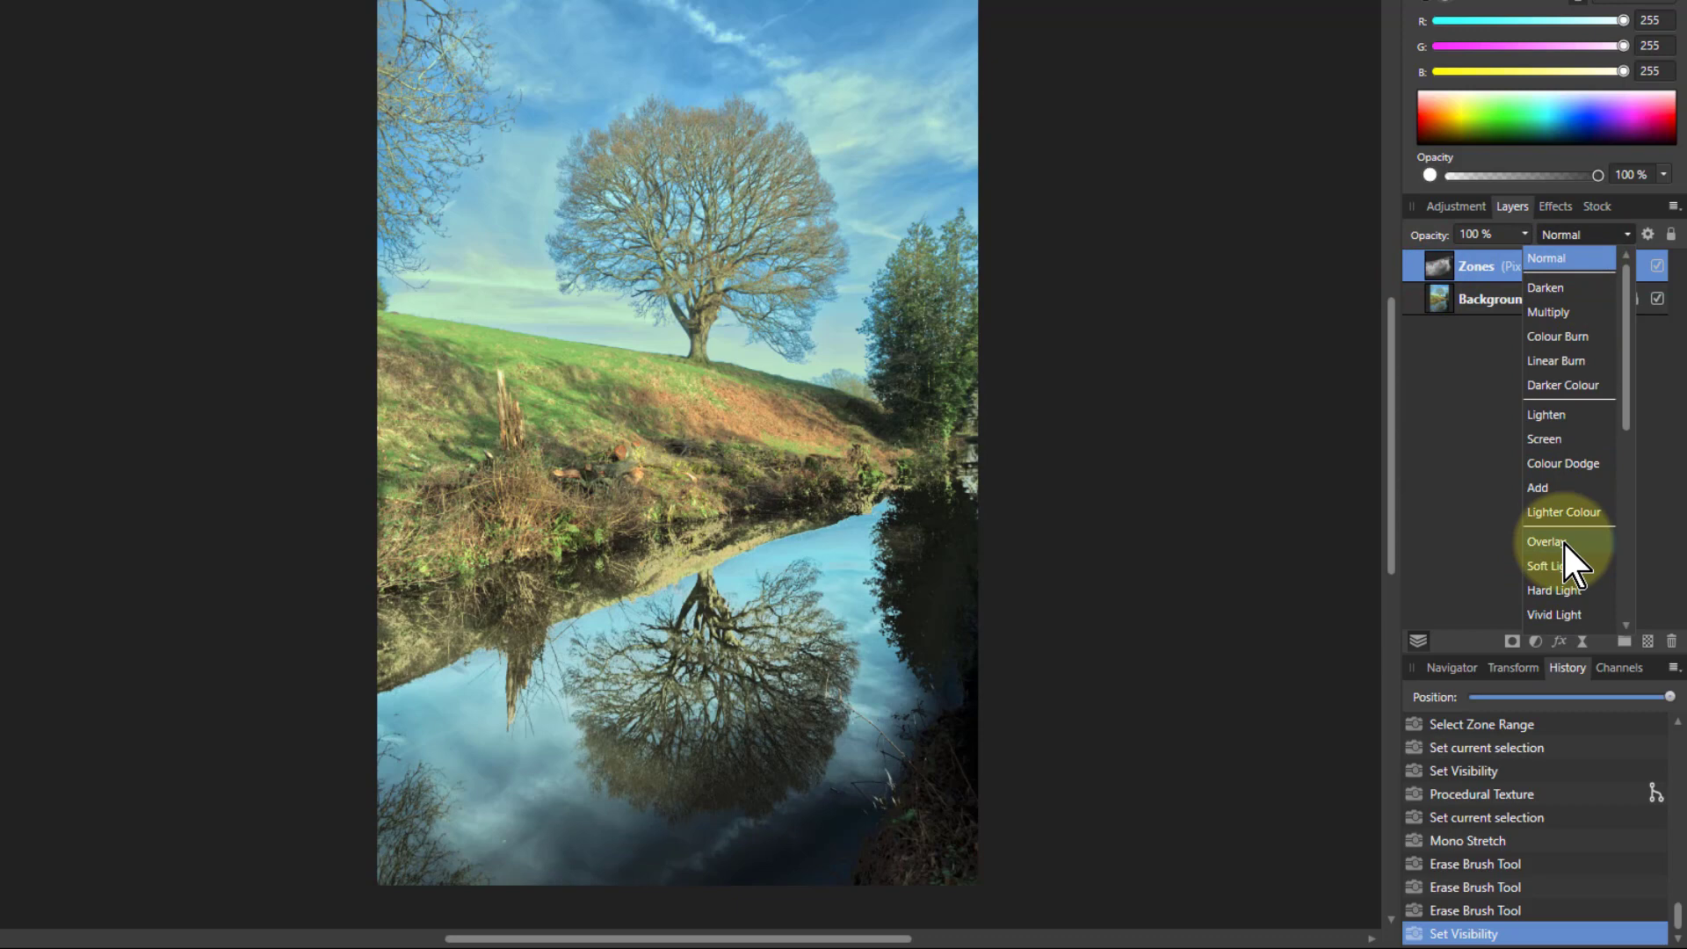
click(1353, 301)
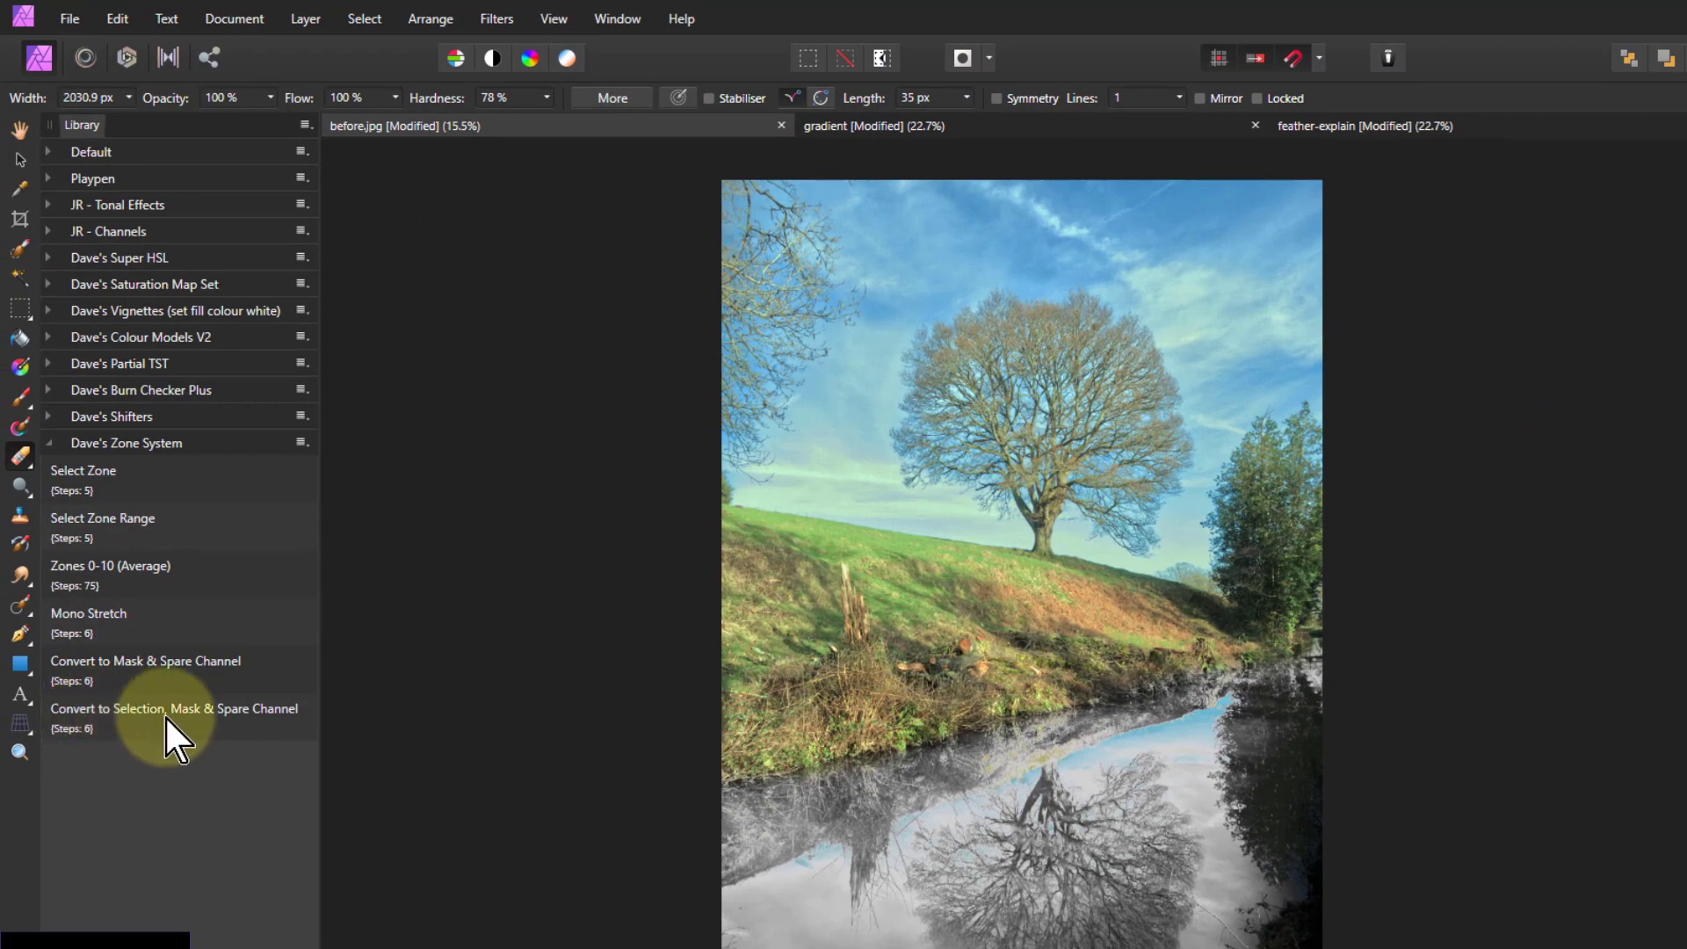
Turn the zone layer into a river selection and add a Curves adjustment from it
click(163, 713)
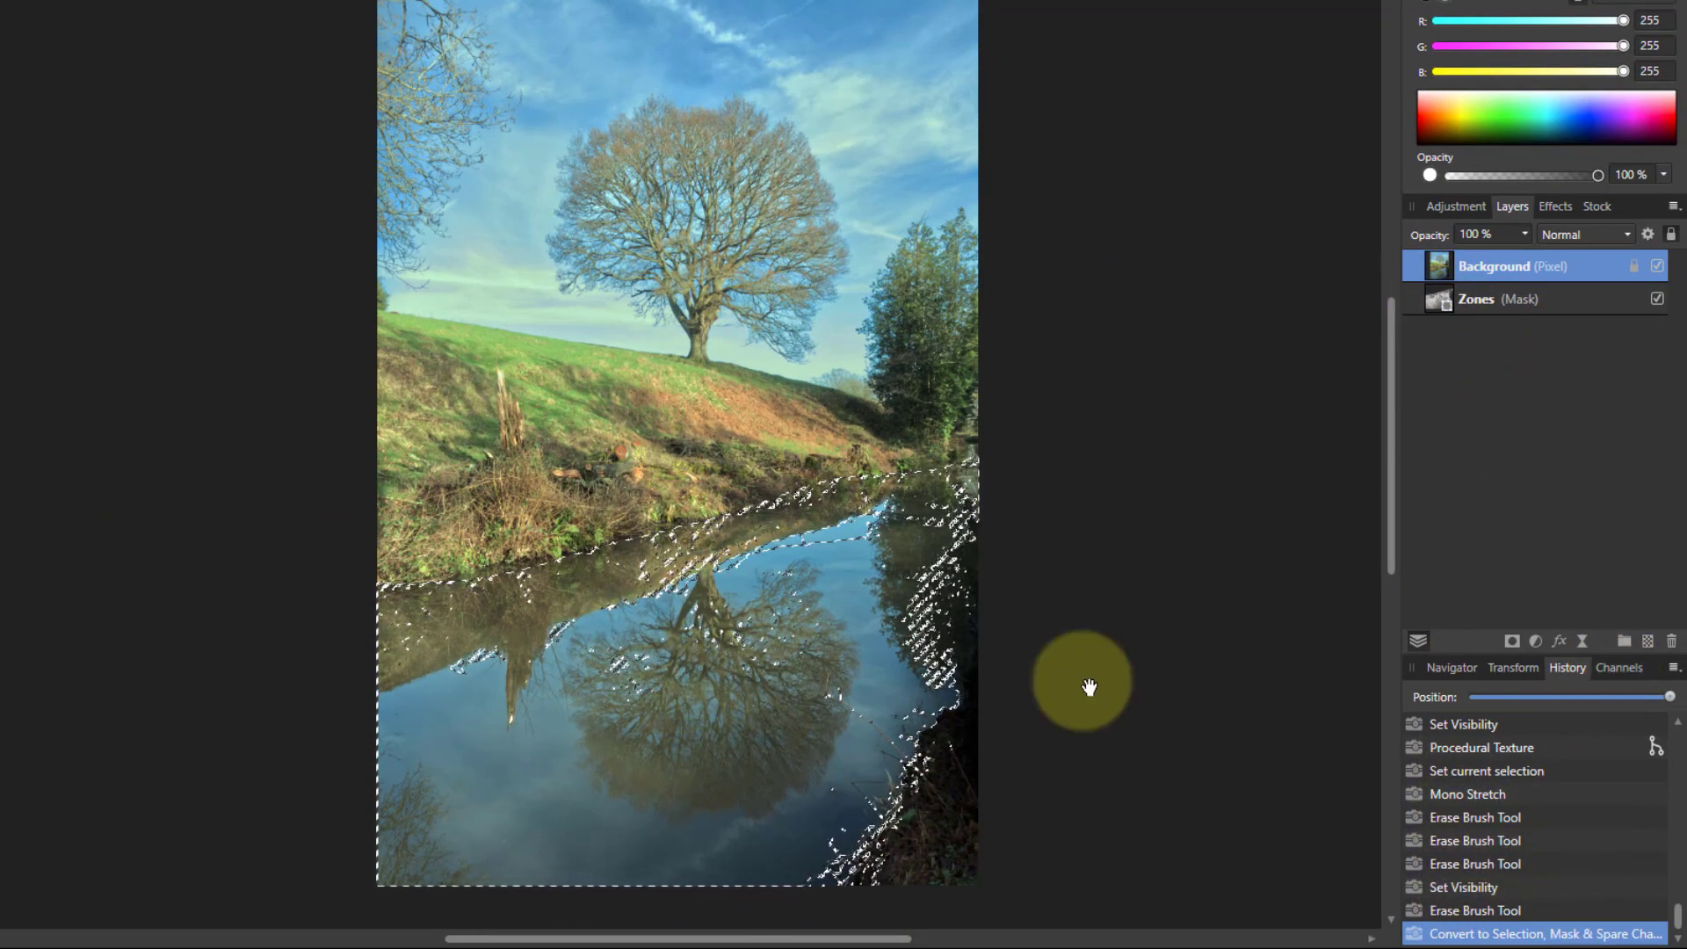
click(1536, 641)
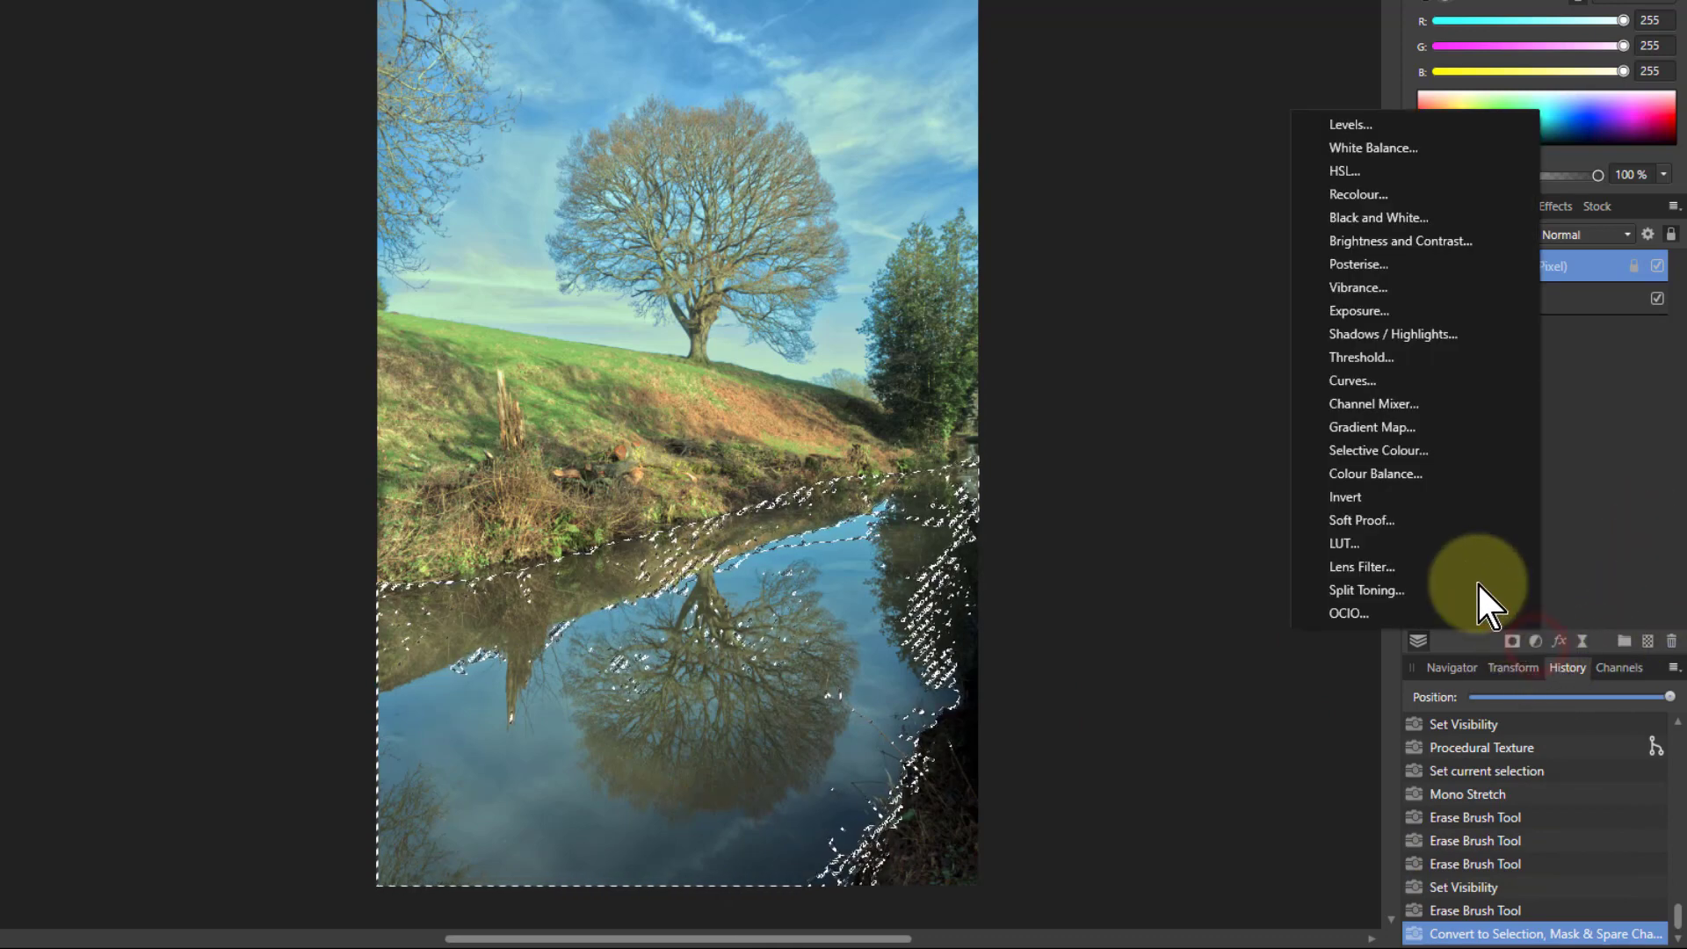
click(1356, 381)
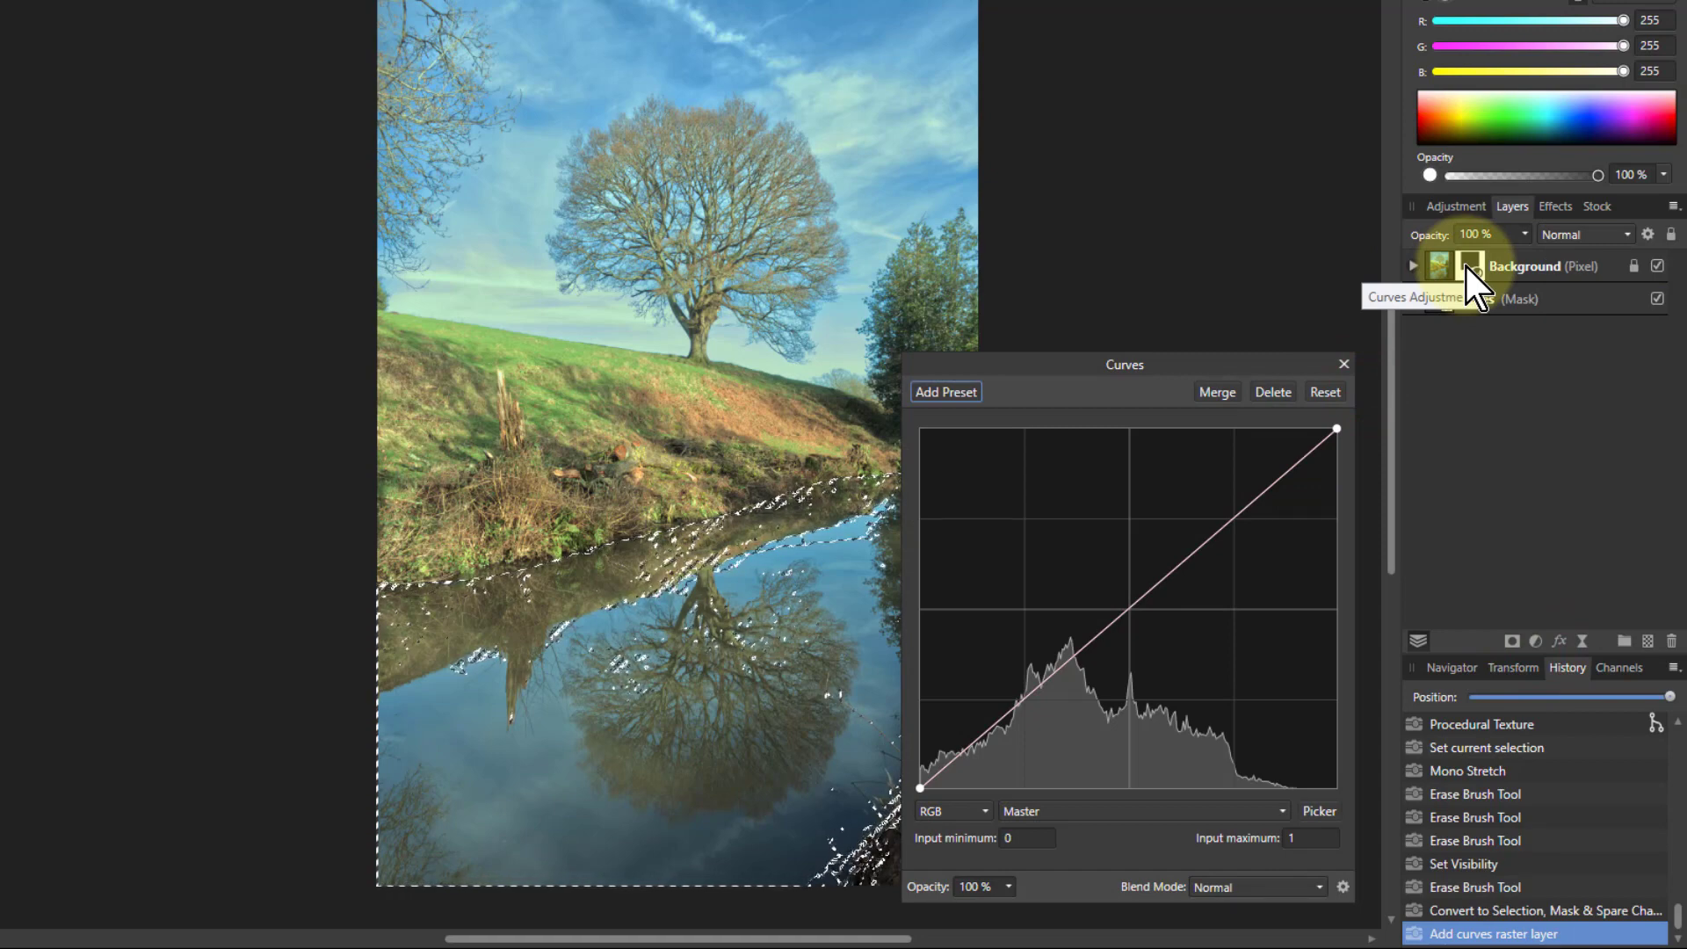
Deselect, pull the curve's midpoint down to darken the reflection, and delete the Background pixels
key(ctrl+d)
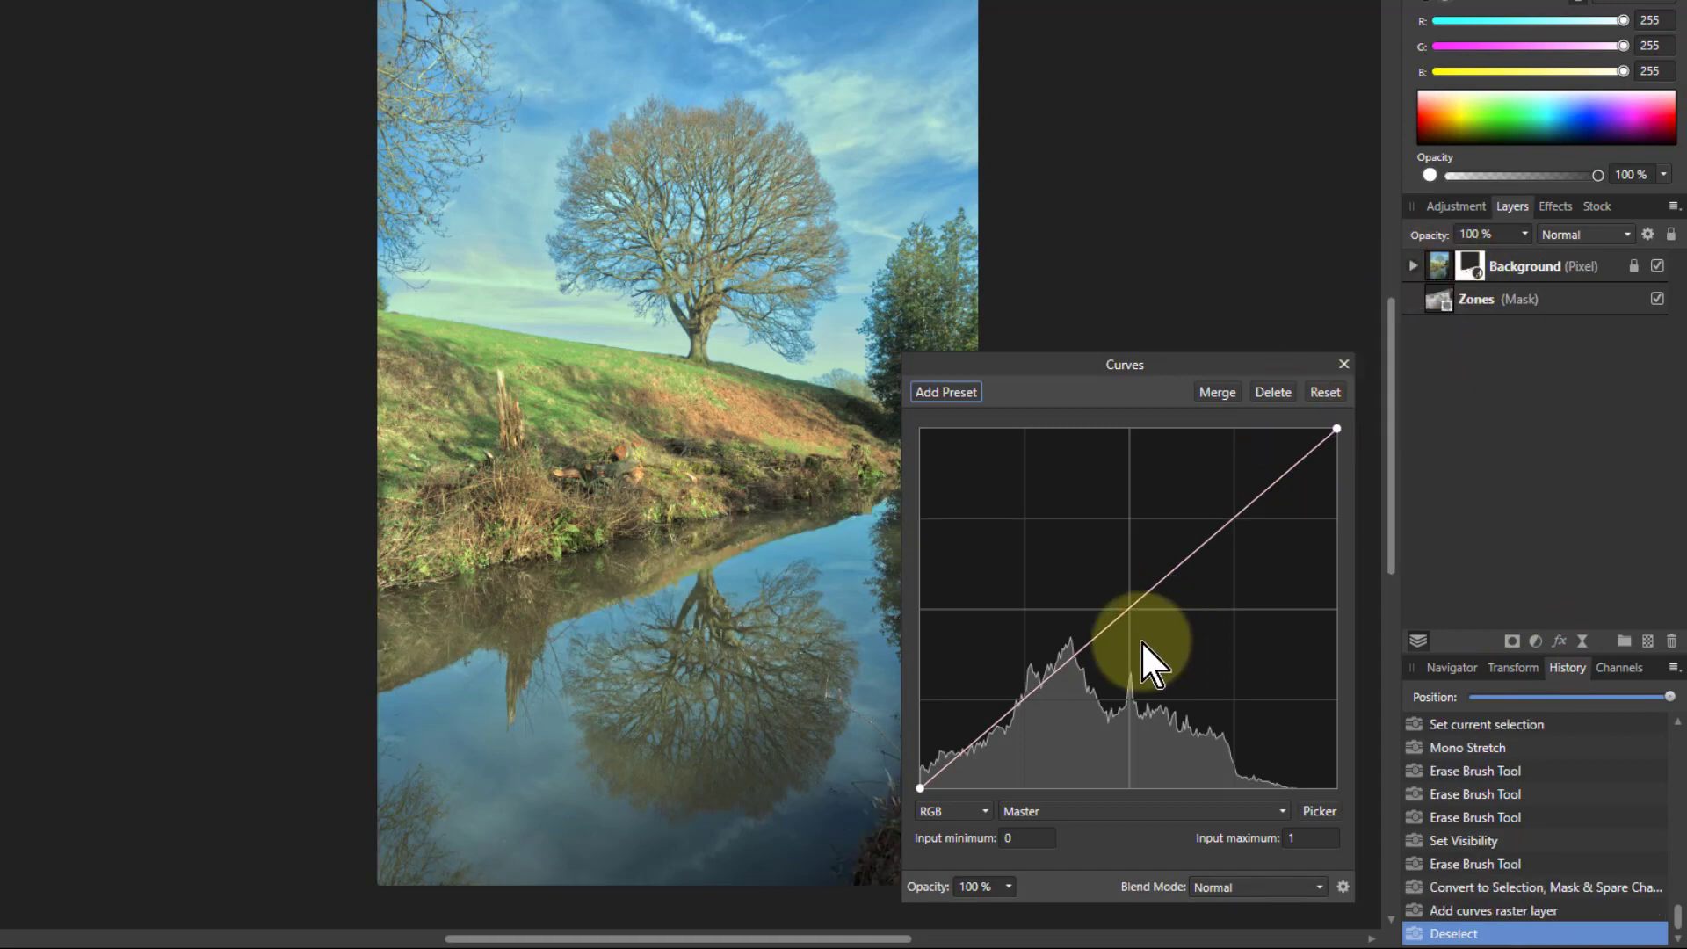
click(1129, 609)
mouse_move(1129, 609)
mouse_down()
mouse_move(1104, 583)
mouse_move(1158, 636)
mouse_move(1146, 626)
mouse_up()
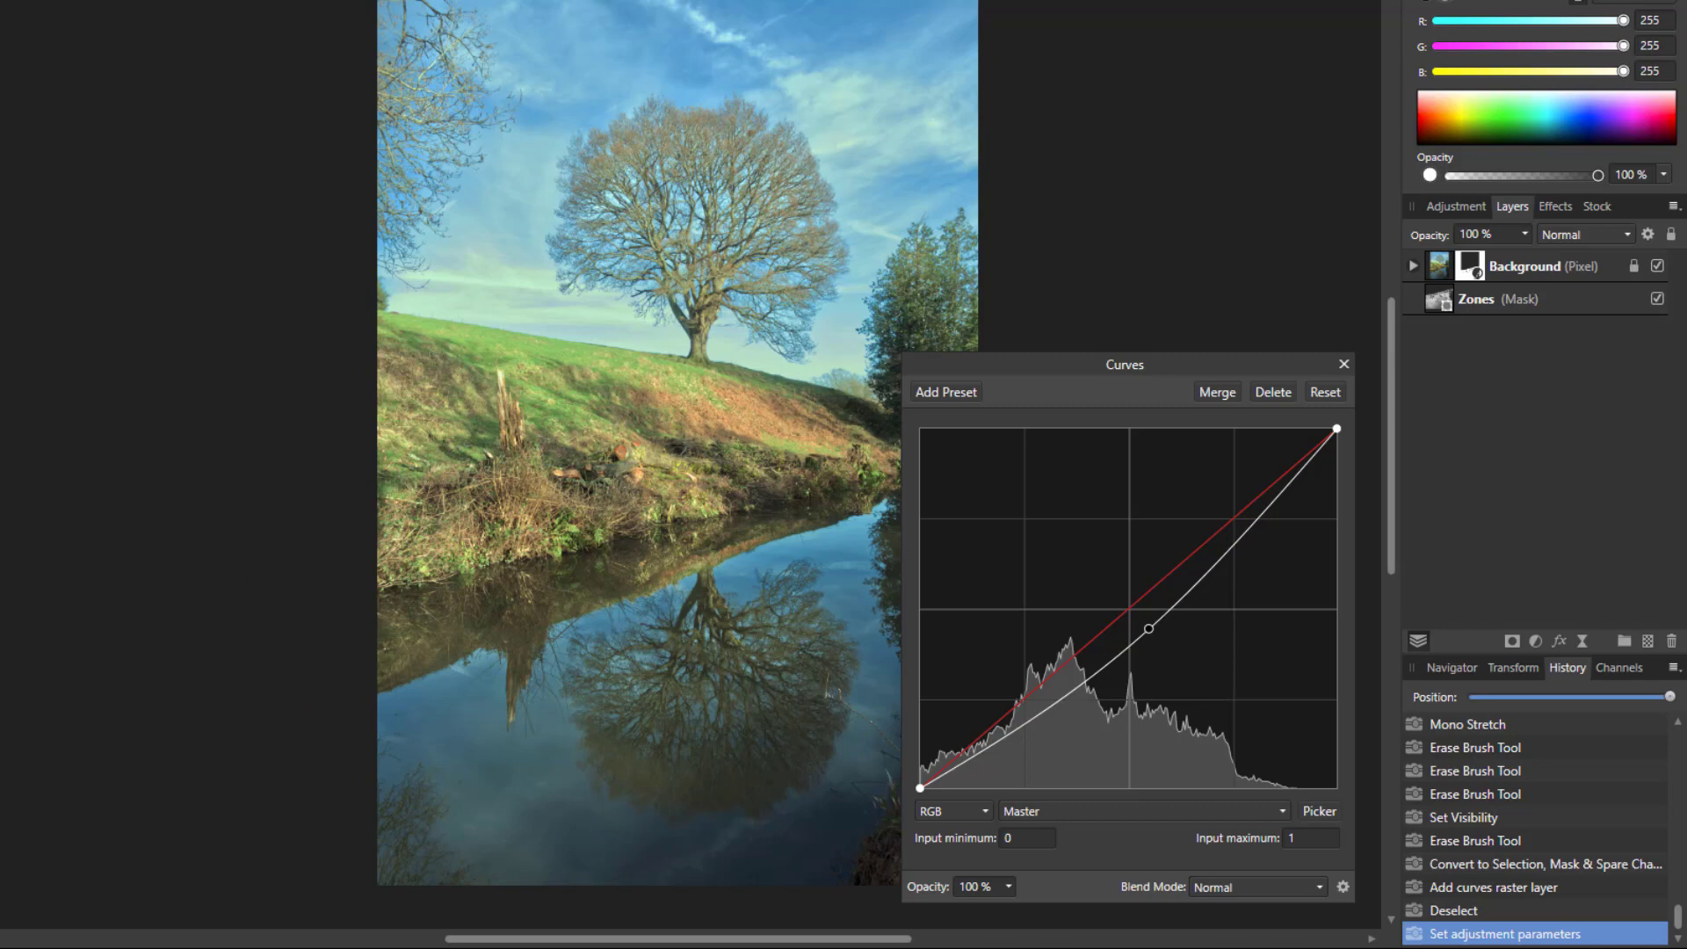
click(1446, 266)
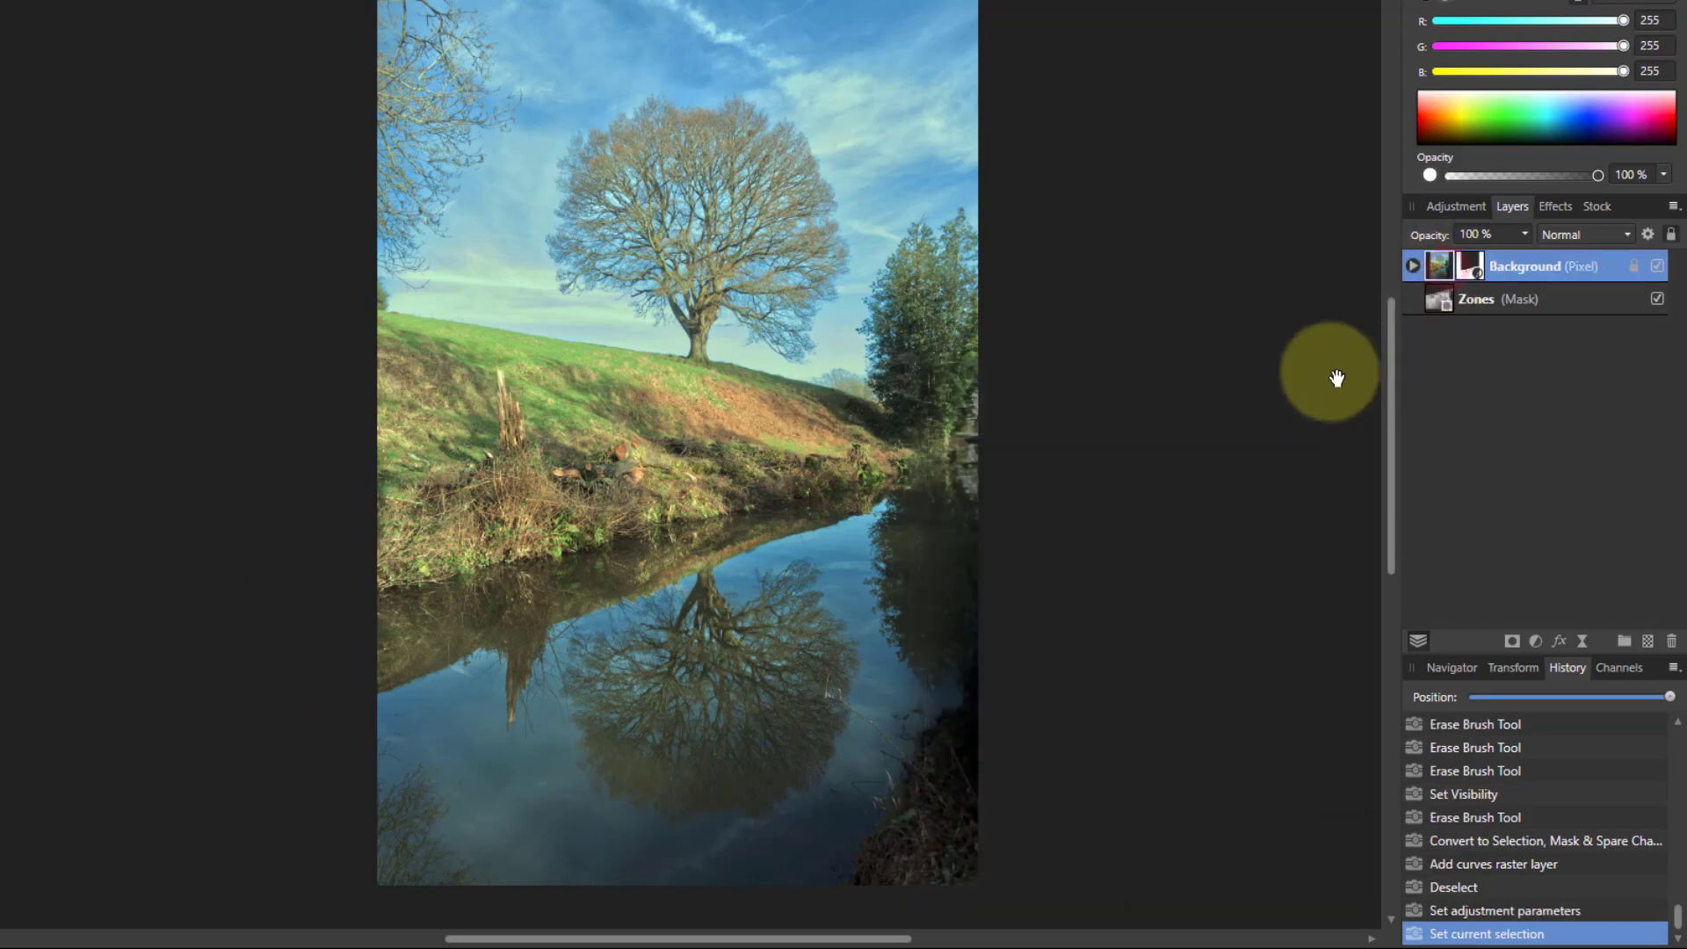
key(Delete)
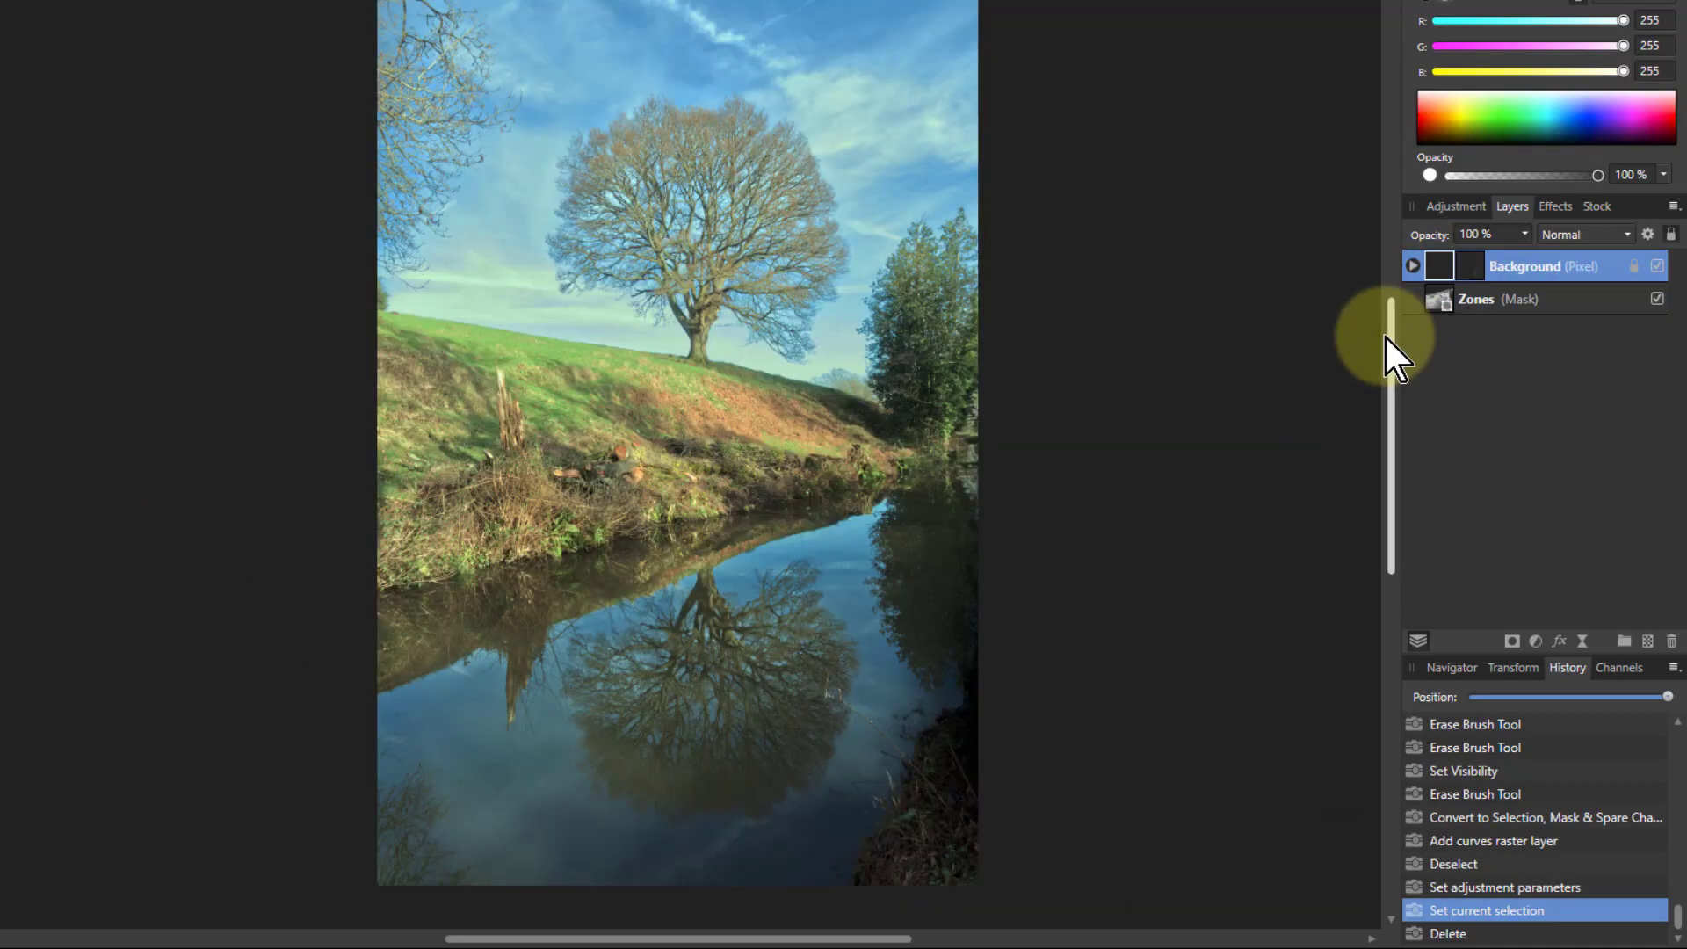
Revert the photo to its original state, run Zones 0-10 (Average), and expand the Zones 1-10 group
click(1472, 697)
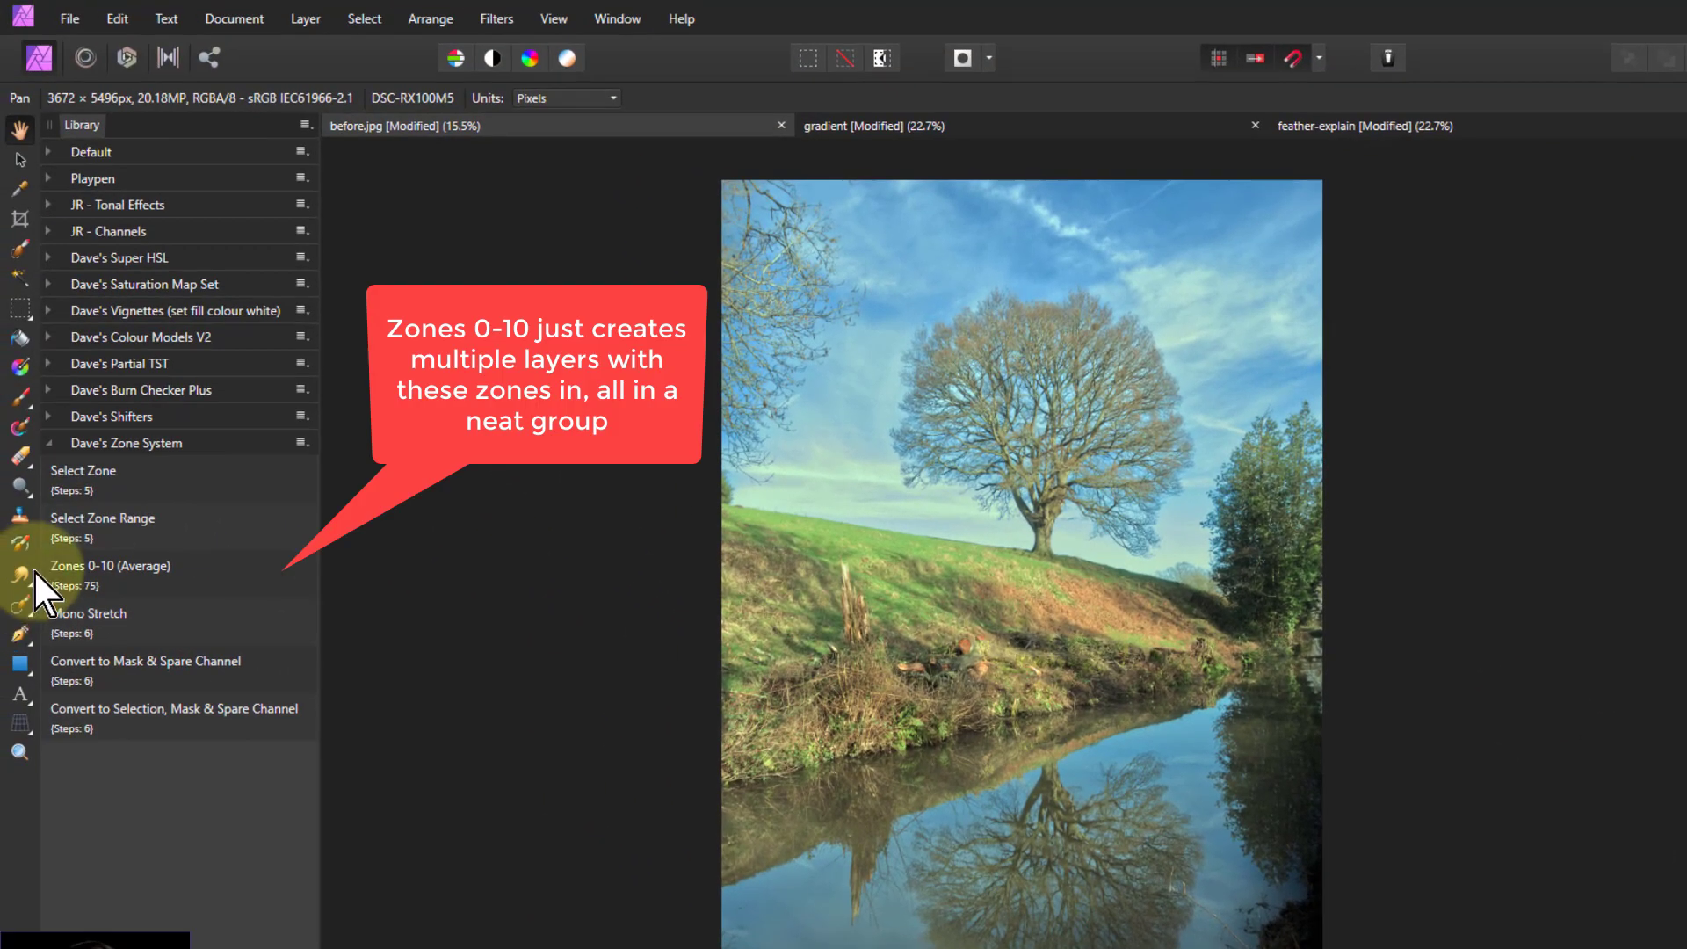
click(86, 571)
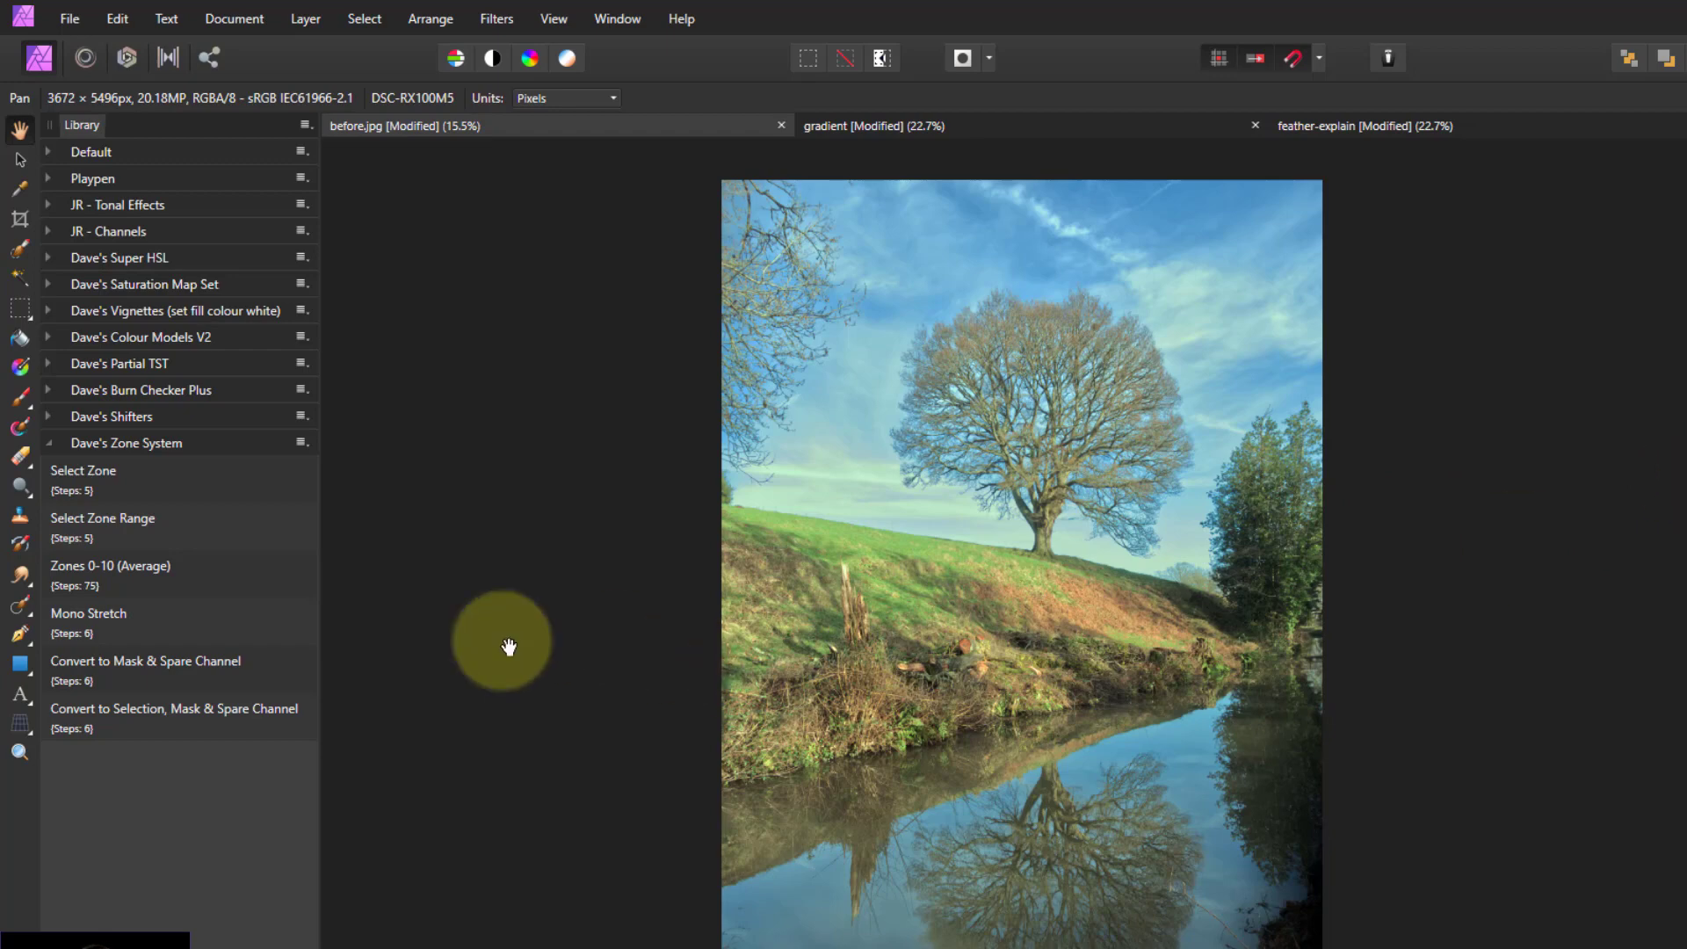
click(121, 576)
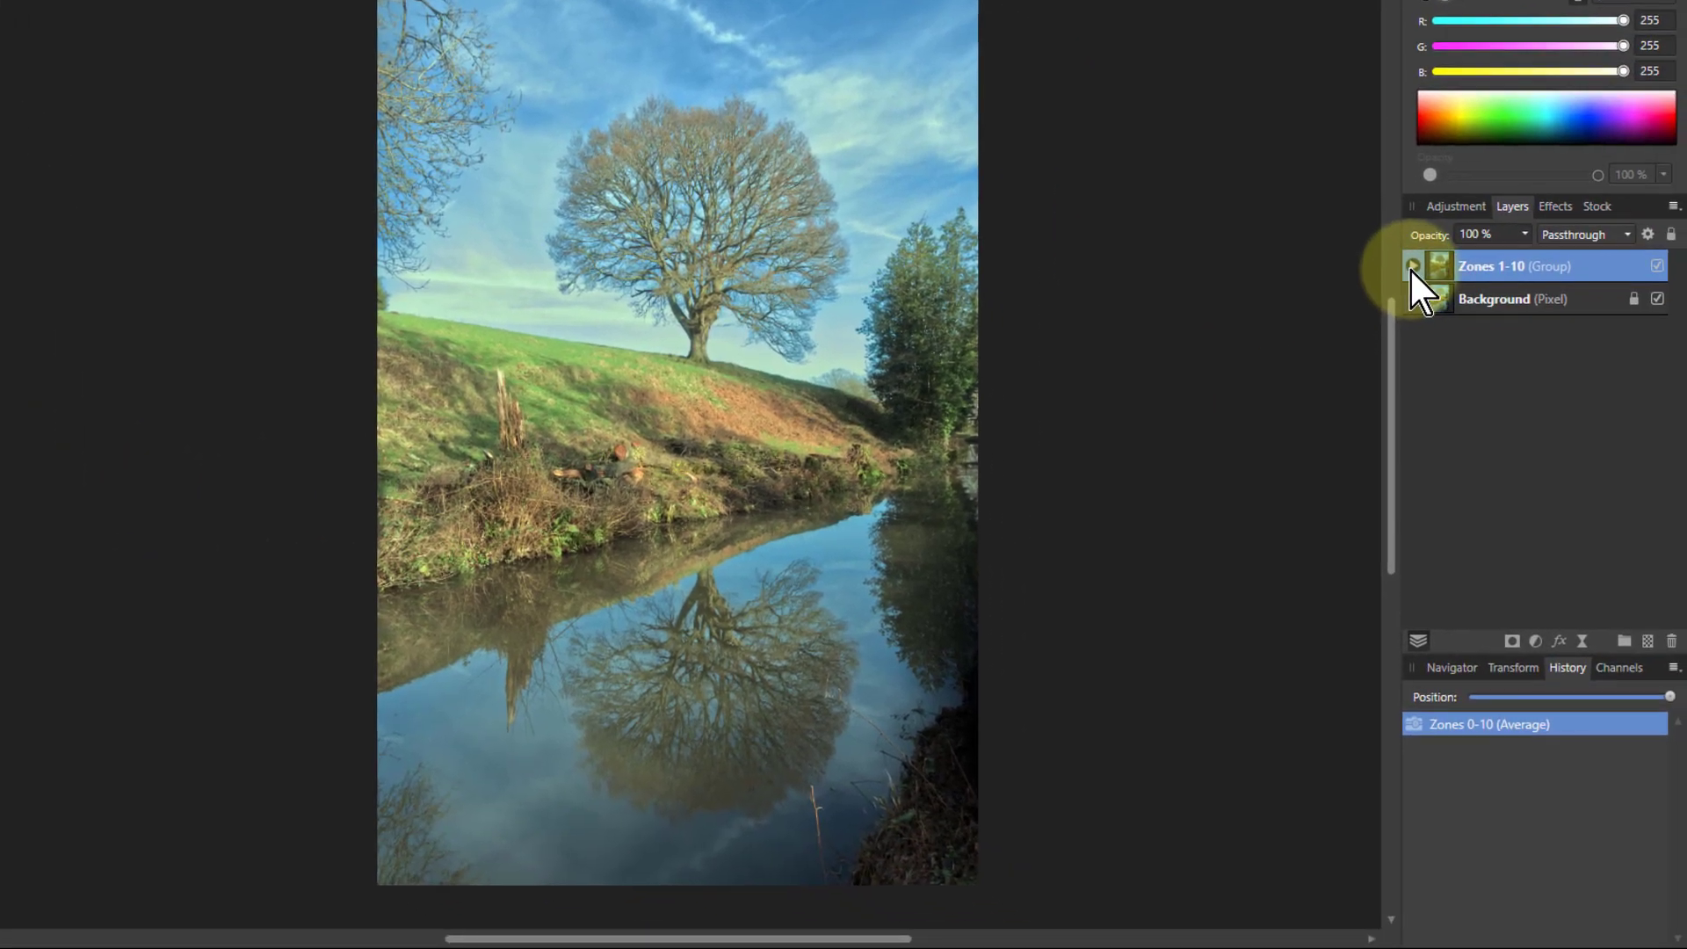
click(1410, 266)
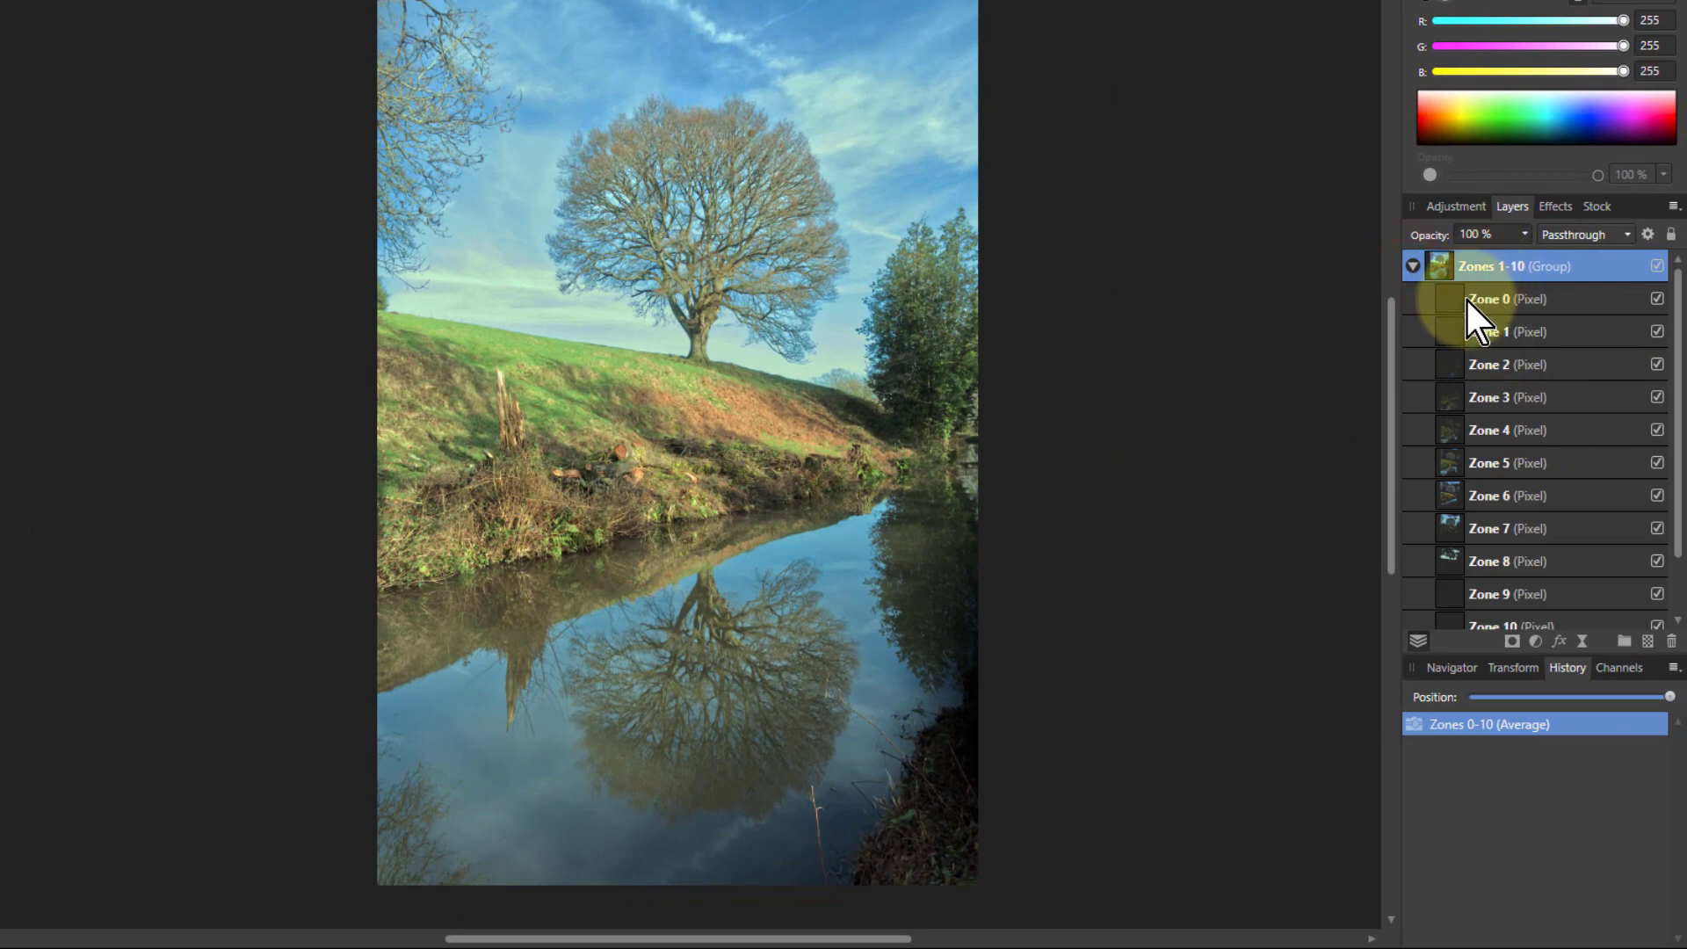
Solo Zone 2, Zone 3, Zone 4 and Zone 5 in turn, then collapse the group
scroll(1467, 299, down, 2)
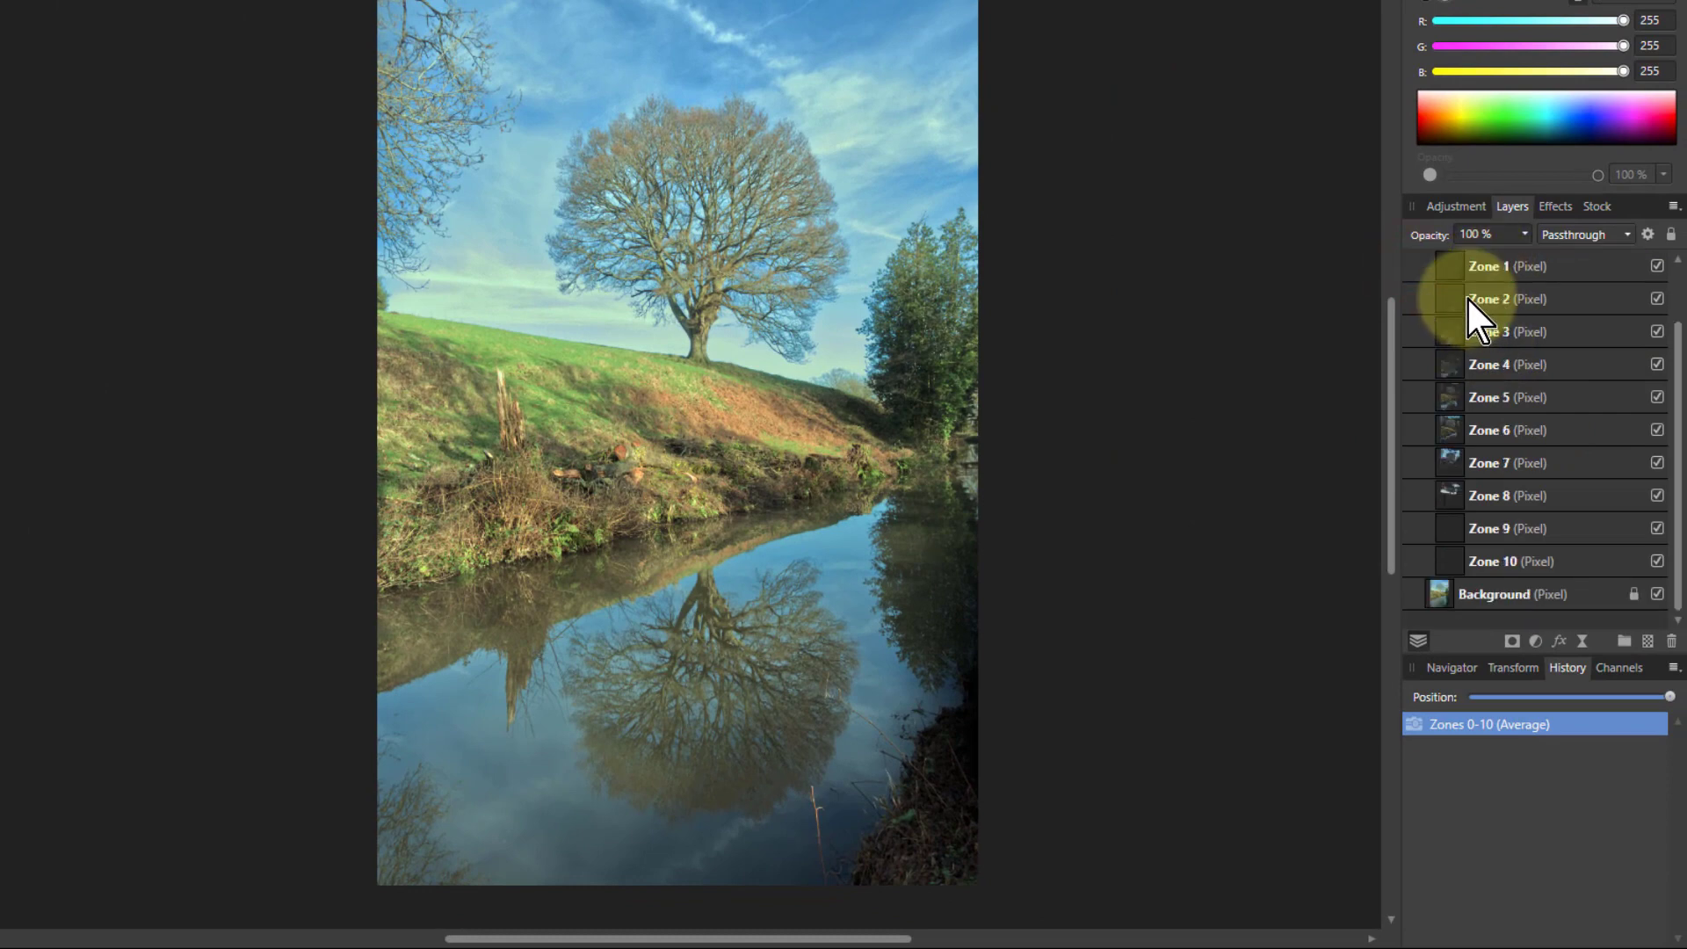
alt+click(1467, 296)
alt+click(1485, 332)
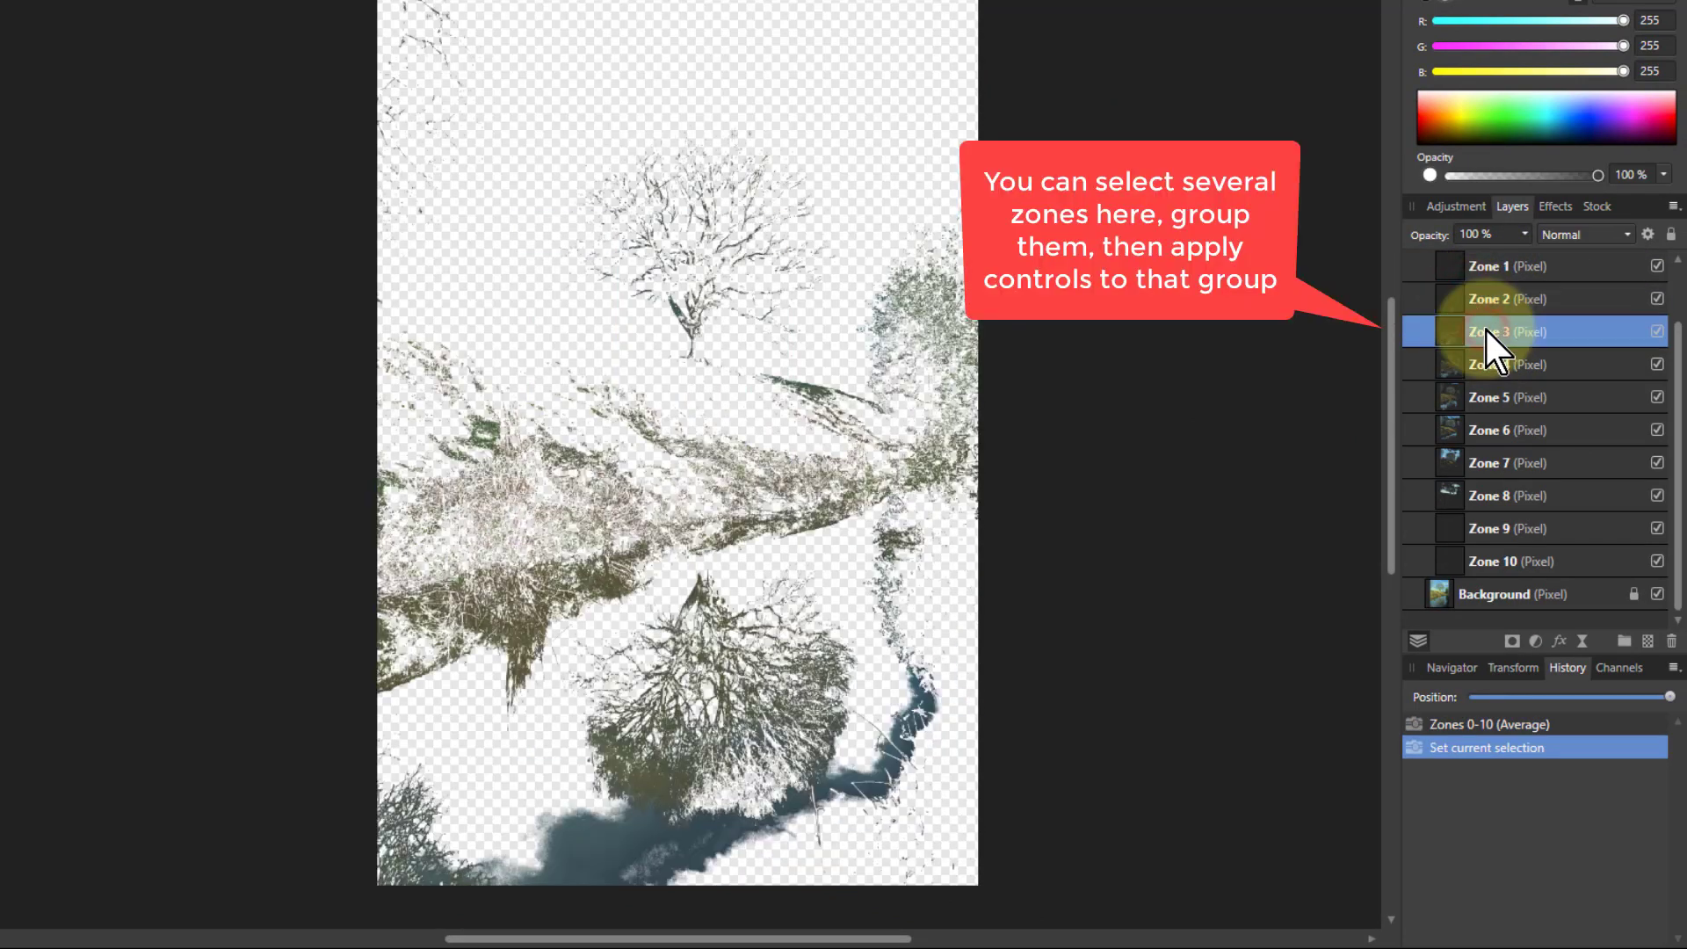
alt+click(1485, 364)
alt+click(1484, 397)
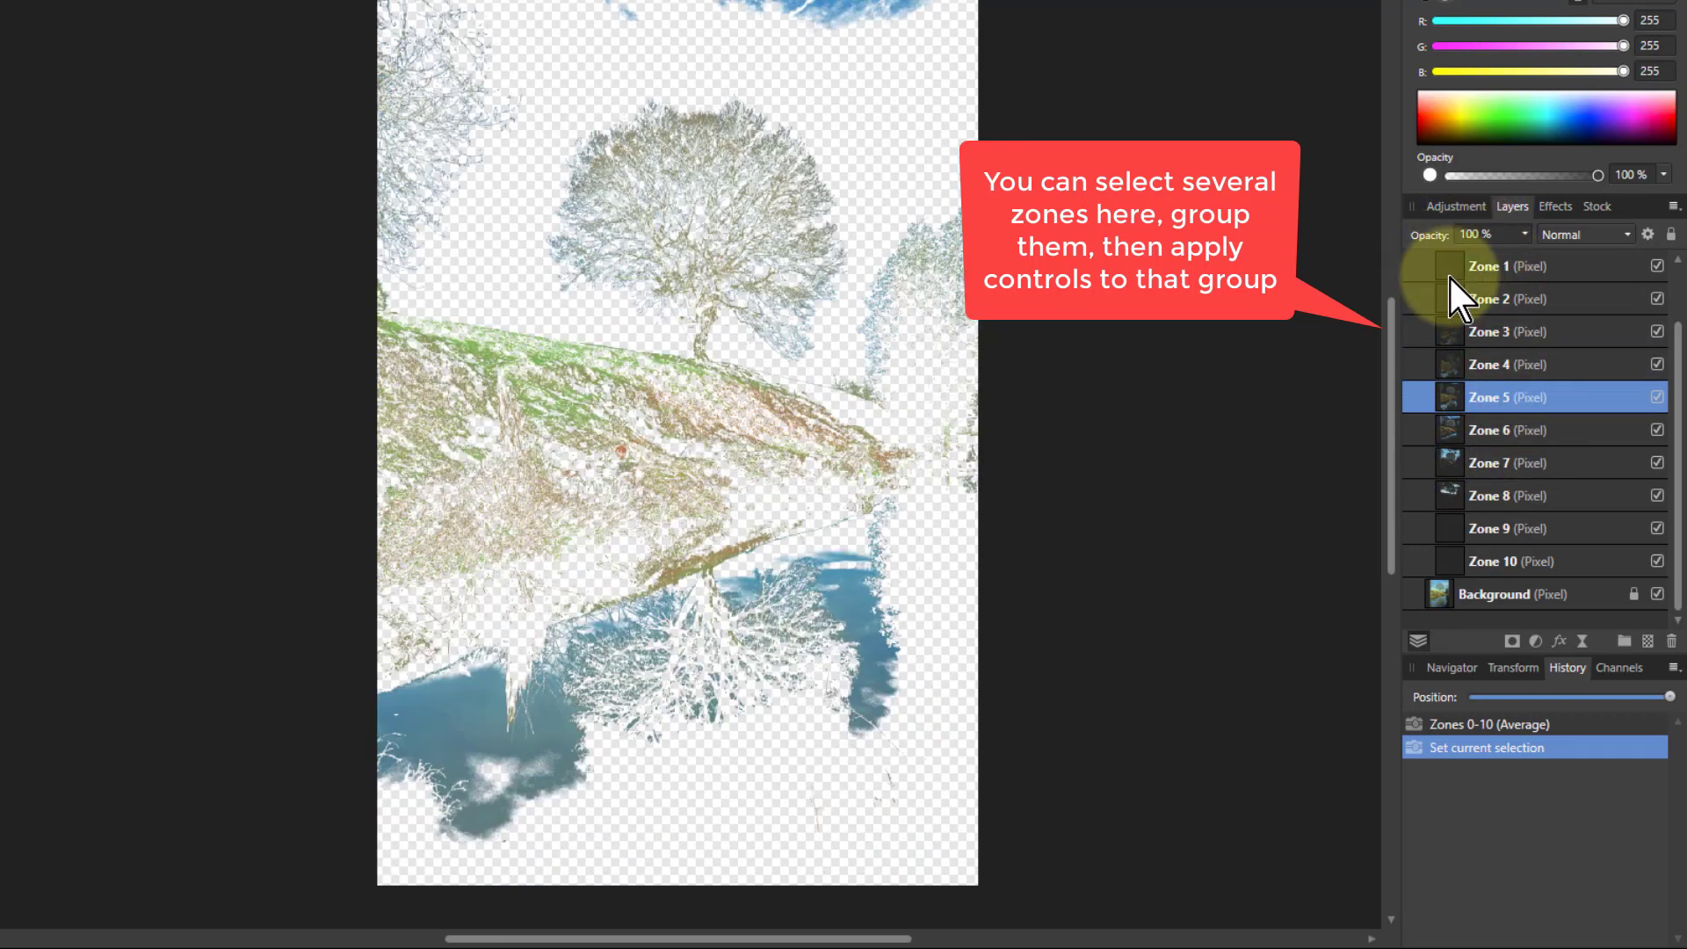
scroll(1448, 276, up, 2)
click(1413, 265)
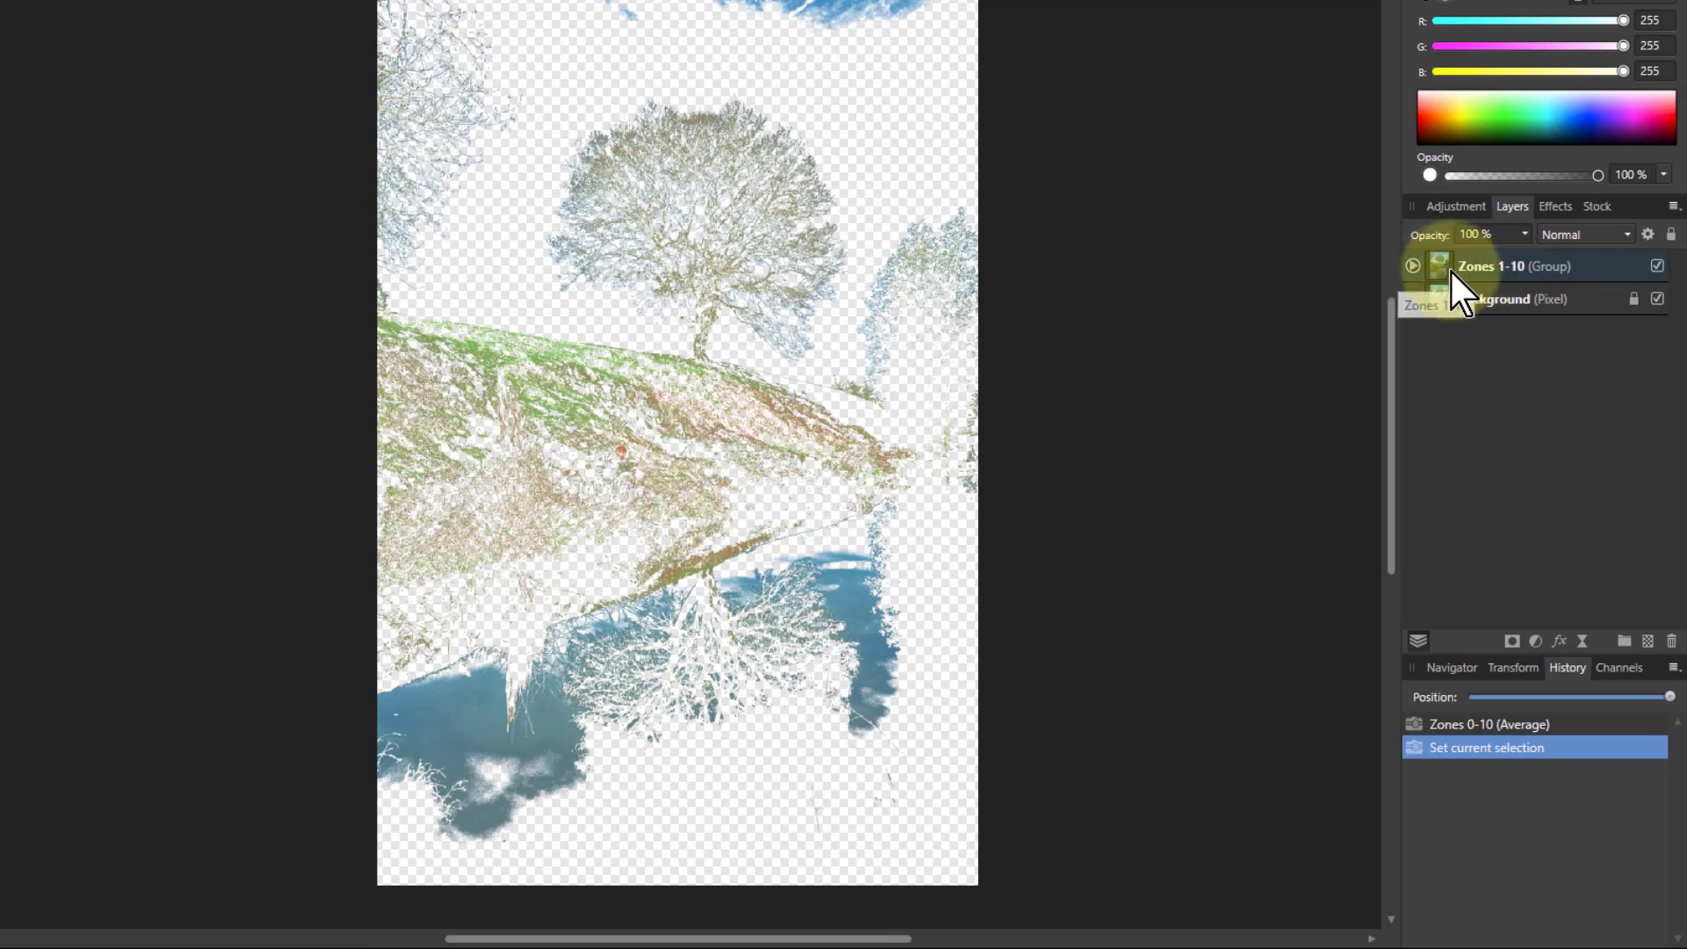
Select the Zones 1-10 group and hide the Background layer
alt+click(1458, 265)
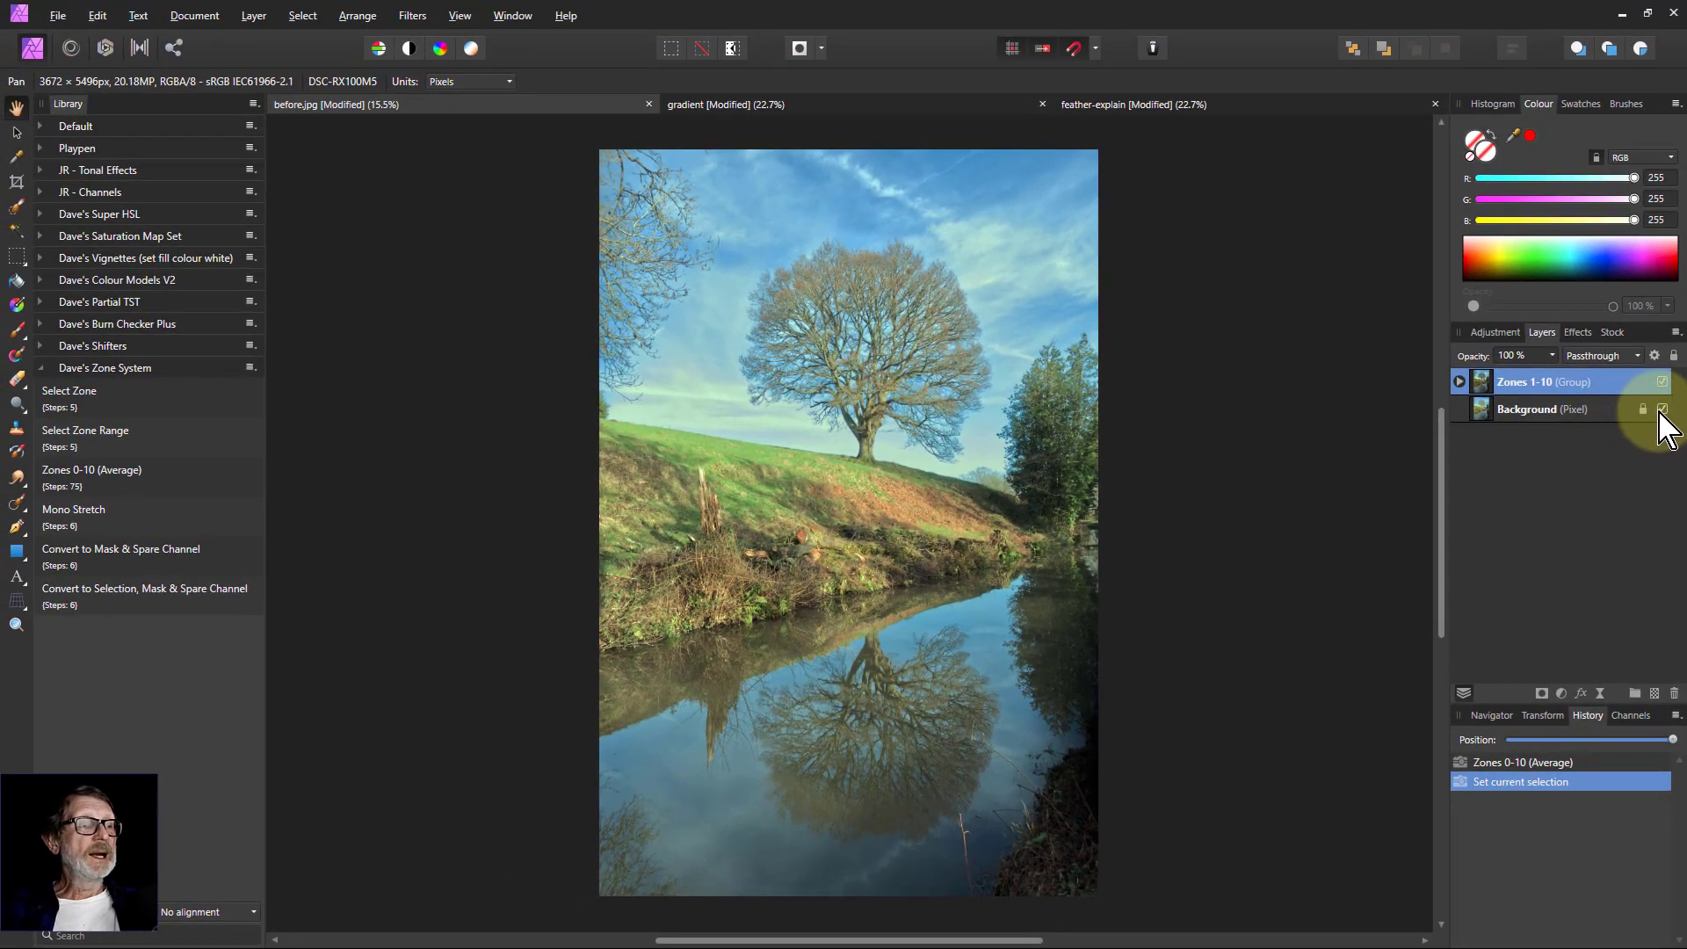
click(1662, 410)
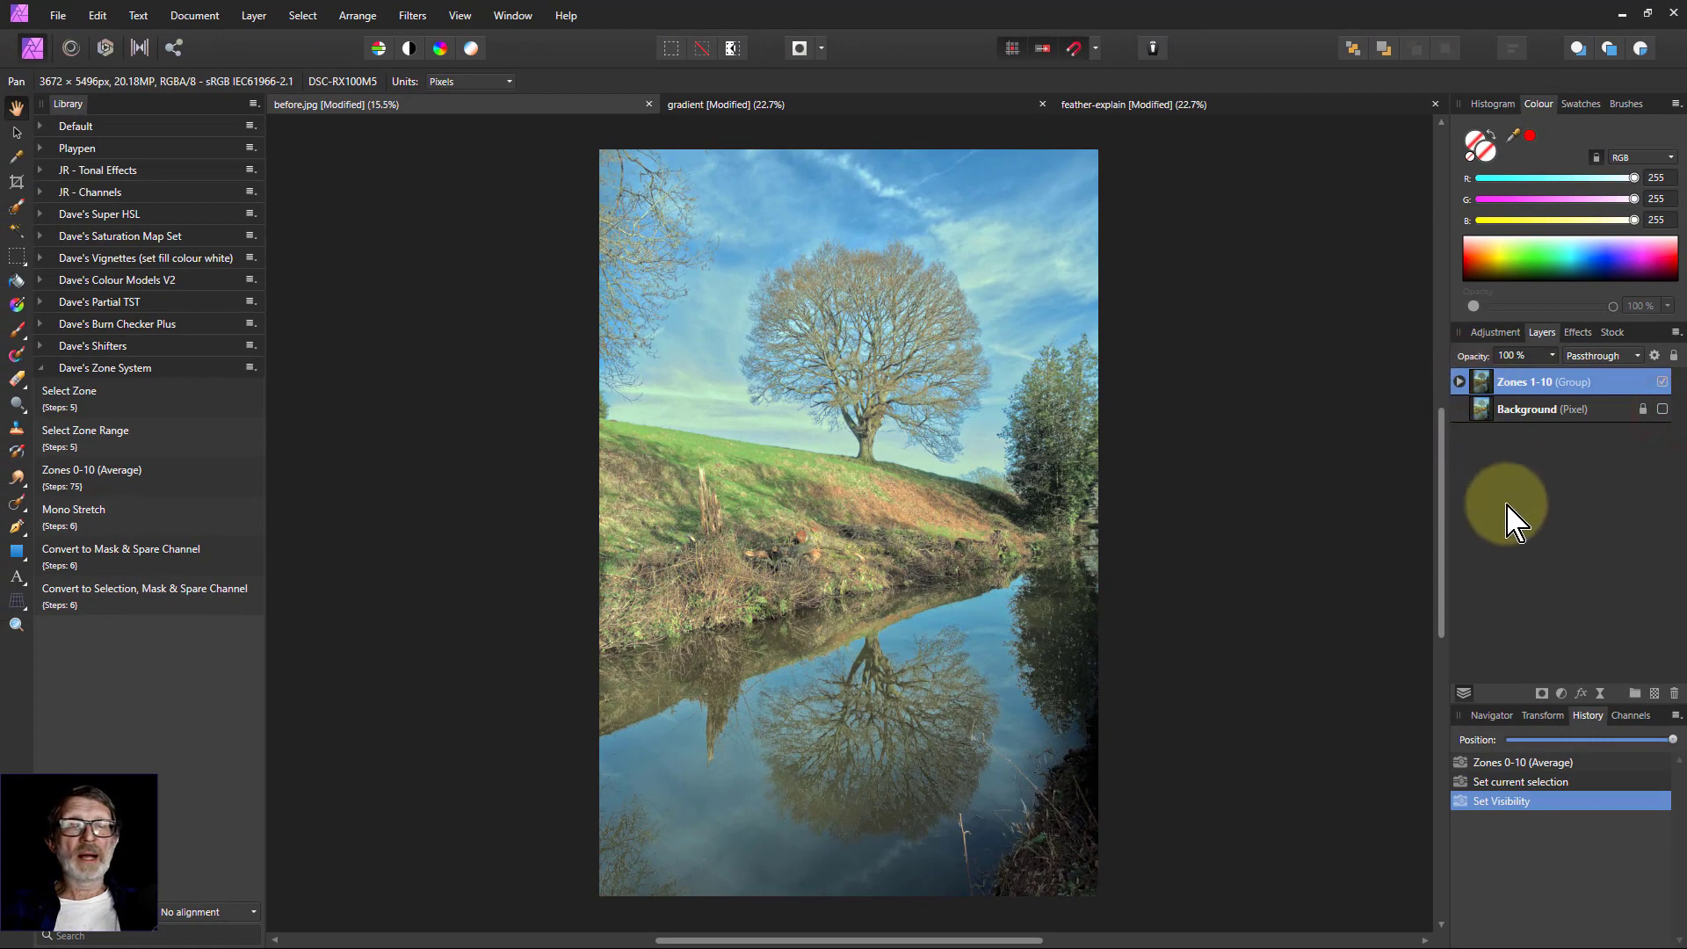